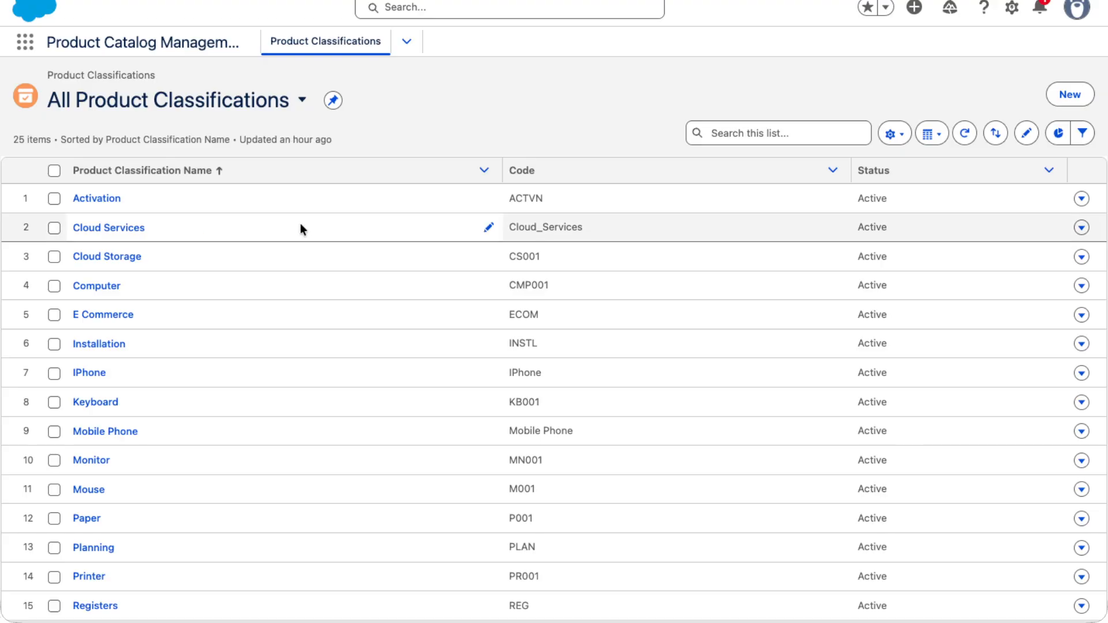
Find Attribute Definitions among the available items by searching "Attri" and open its list
{"action": "left_click", "coordinate": [23, 46]}
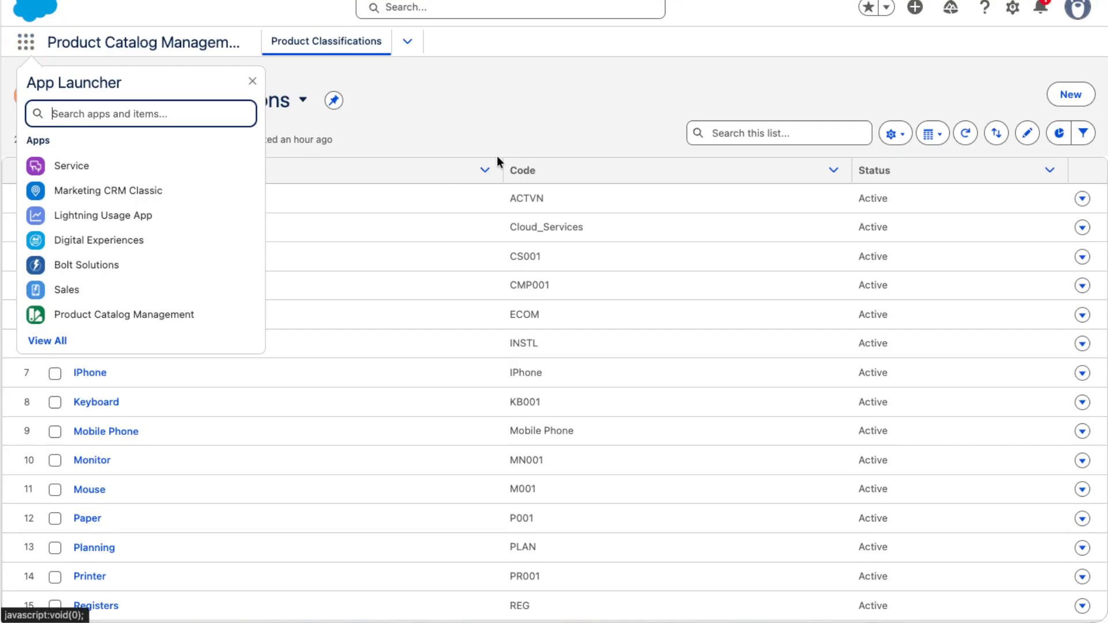
{"action": "left_click", "coordinate": [480, 137]}
{"action": "left_click", "coordinate": [20, 48]}
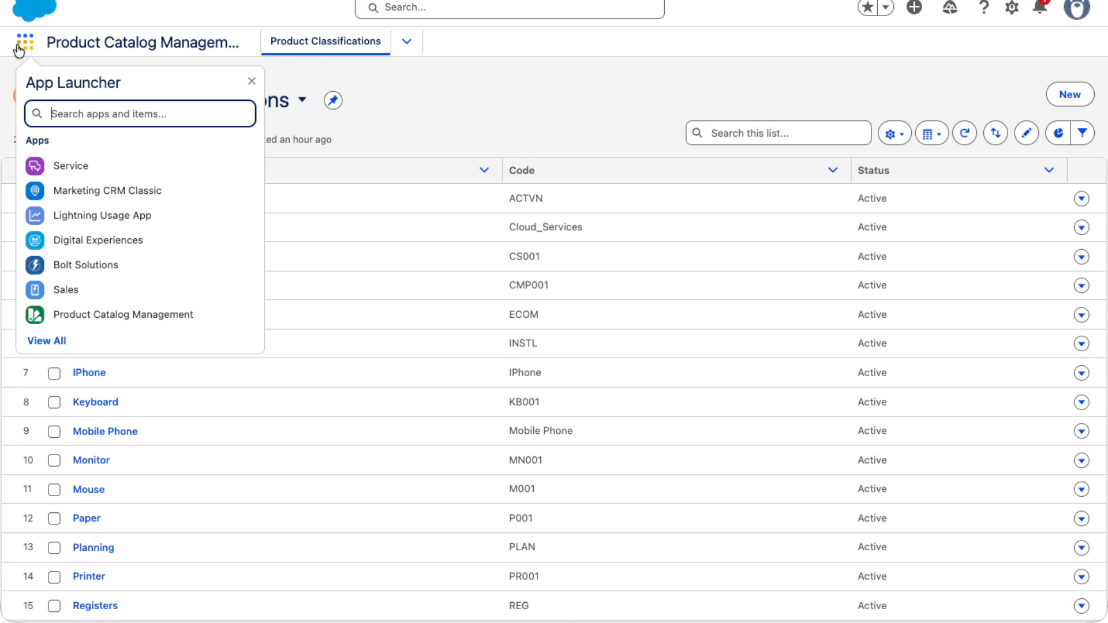
{"action": "type", "text": "Attri"}
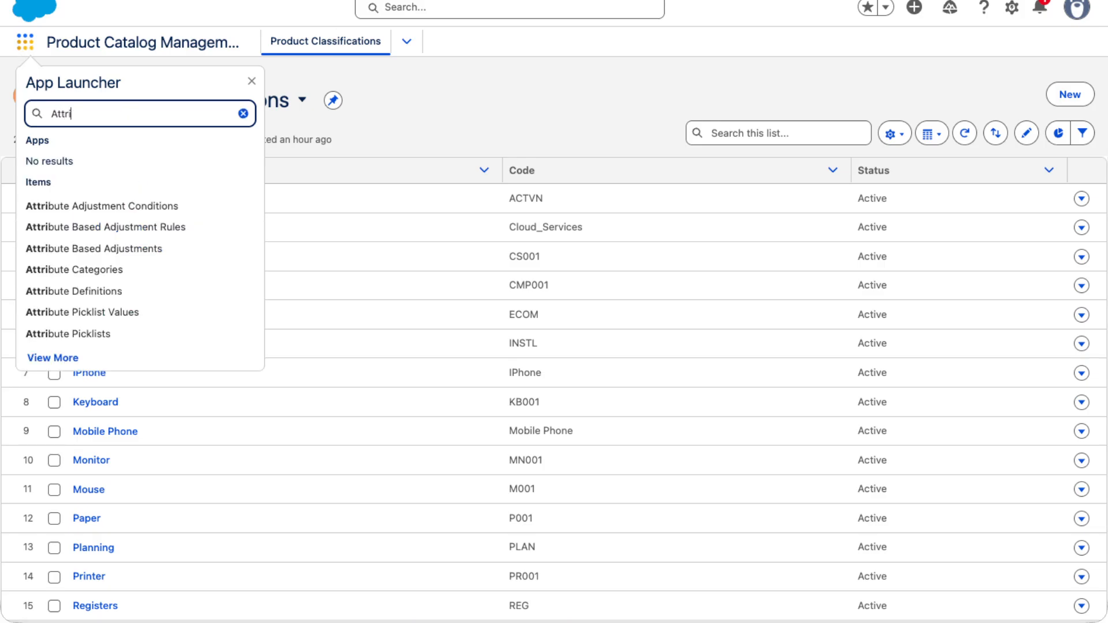
{"action": "left_click", "coordinate": [76, 294]}
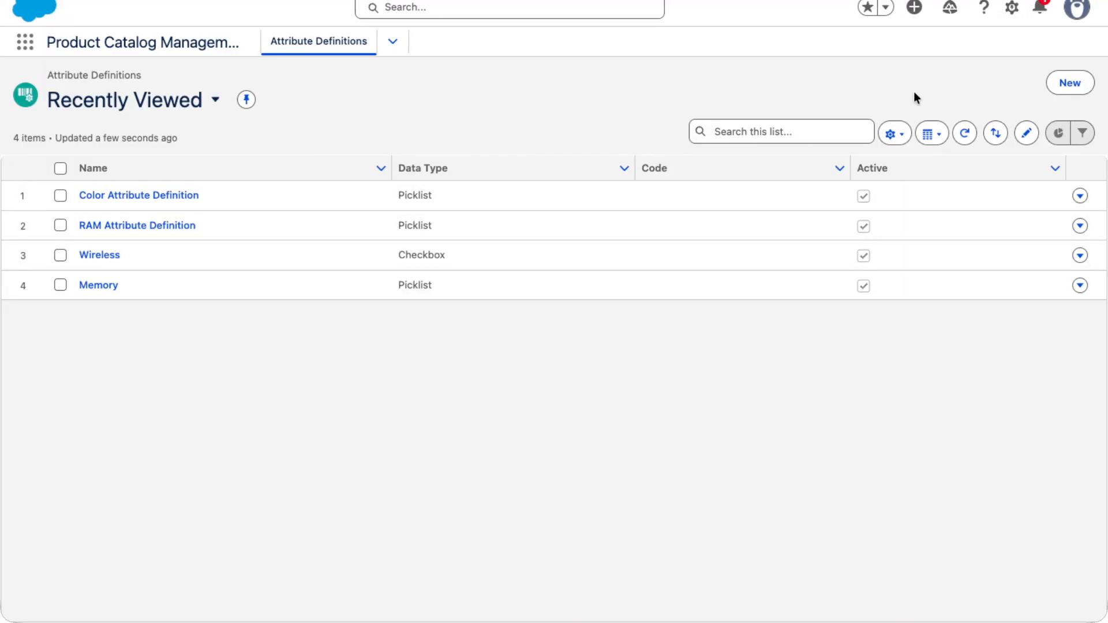
Start a new attribute definition and enter "Color Attr Defination" as its name
{"action": "left_click", "coordinate": [1081, 88]}
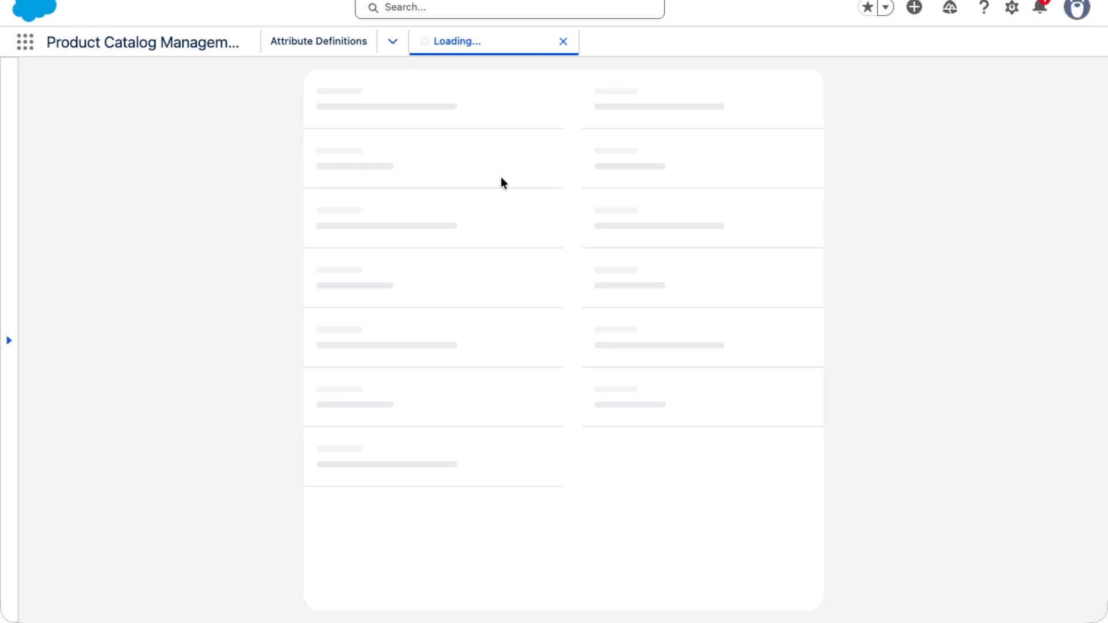
{"action": "left_click", "coordinate": [381, 217]}
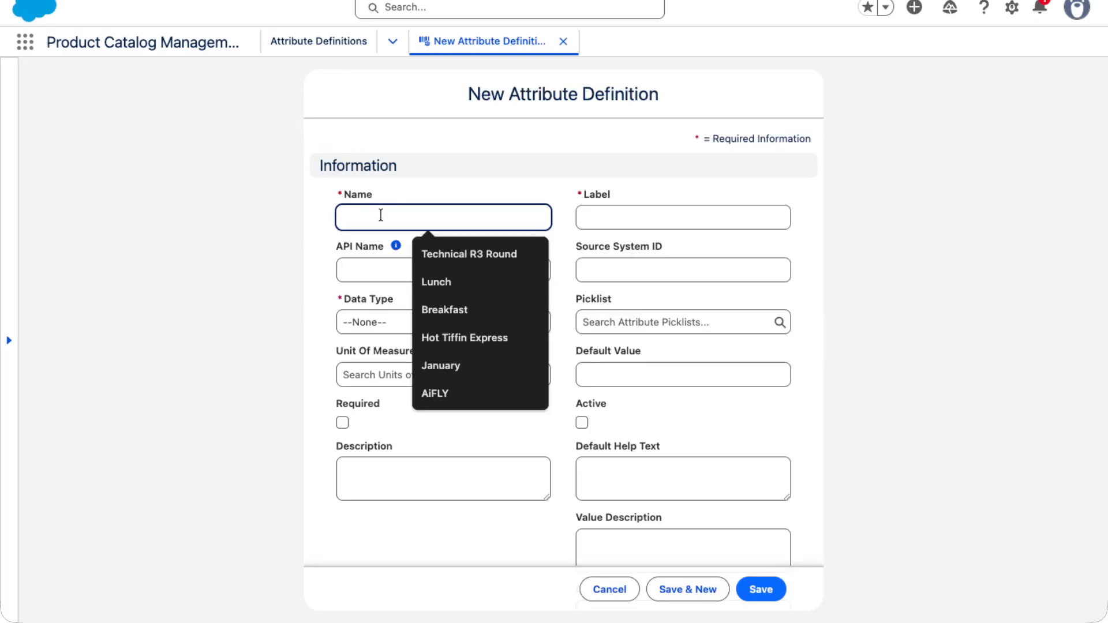
{"action": "type", "text": "Color"}
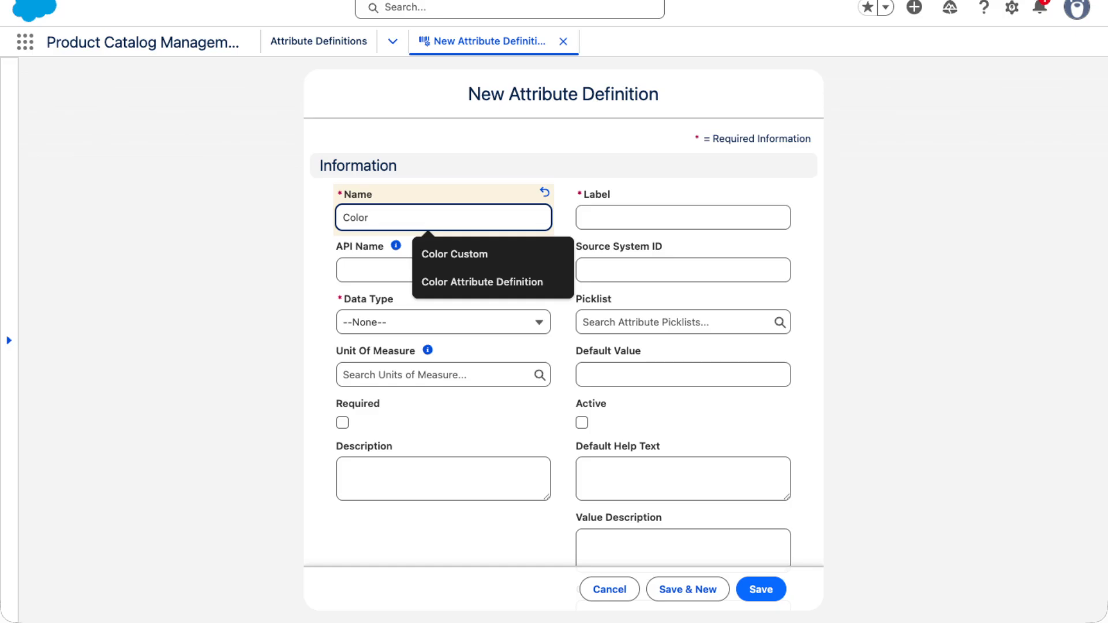
{"action": "type", "text": "Attr De"}
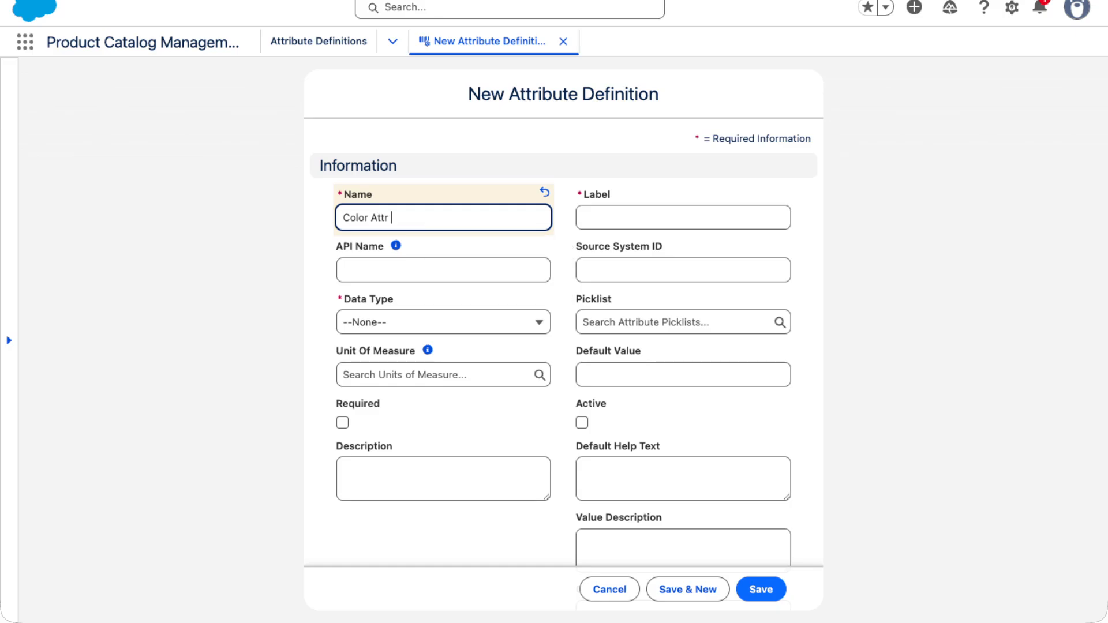
{"action": "type", "text": "finaton"}
{"action": "key", "text": "BackSpace"}
{"action": "key", "text": "BackSpace"}
{"action": "type", "text": "ion"}
{"action": "key", "text": "Tab"}
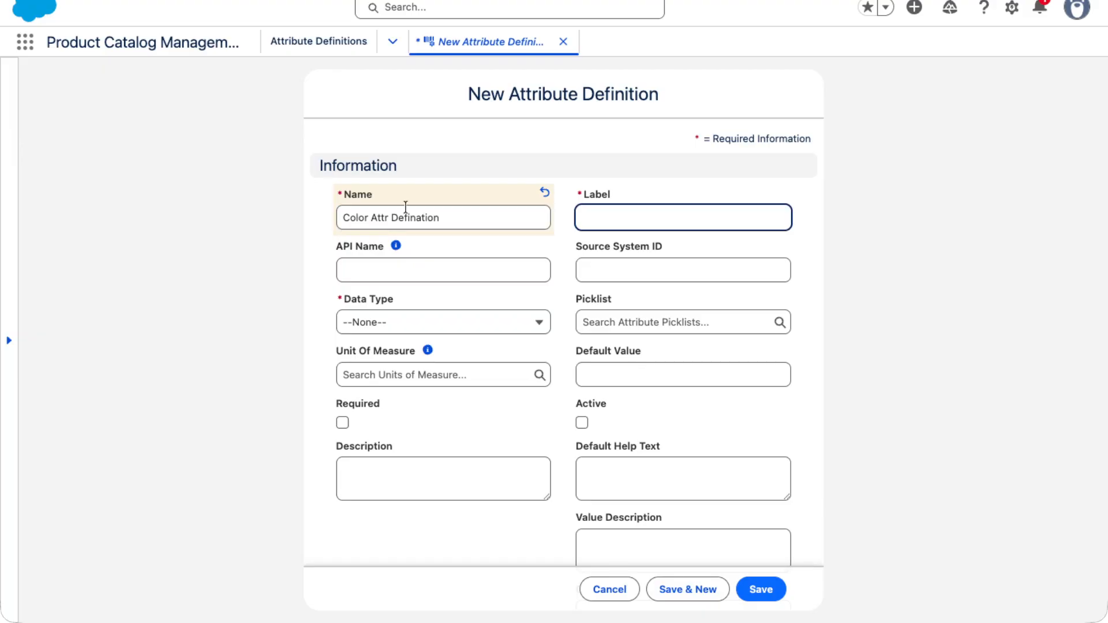
Copy the name "Color Attr Defination" into the Label and API Name of the new attribute definition
{"action": "left_click", "coordinate": [367, 217]}
{"action": "key", "text": "super+a"}
{"action": "key", "text": "super+c"}
{"action": "left_click", "coordinate": [609, 217]}
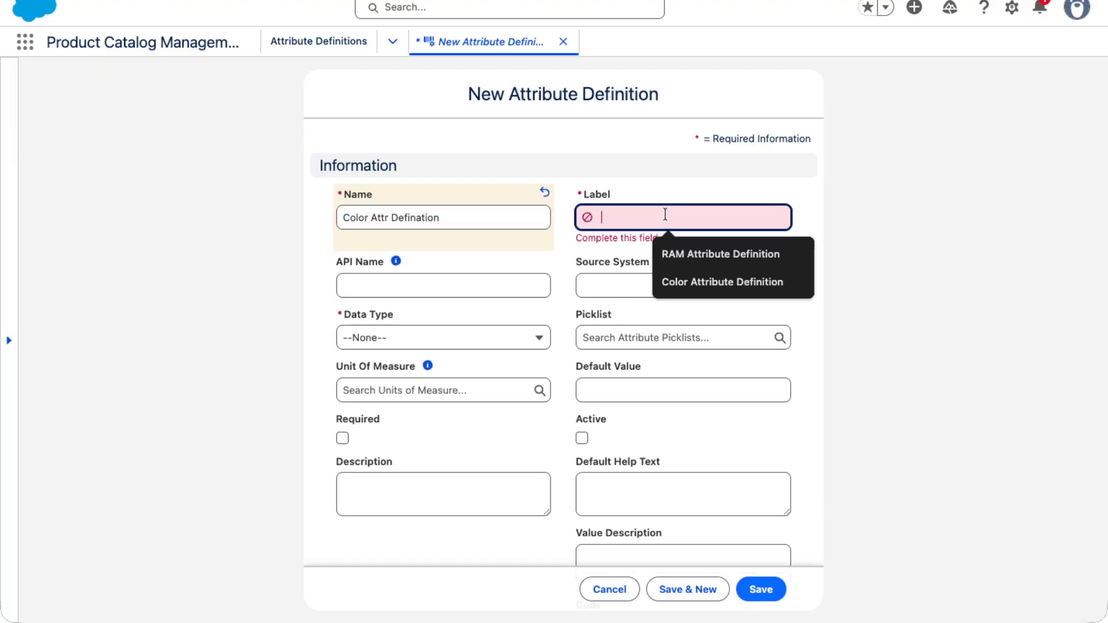
{"action": "key", "text": "super+v"}
{"action": "left_click", "coordinate": [401, 292]}
{"action": "key", "text": "super+v"}
Replace the spaces in the API Name with underscores so it reads "Color_Attr_Defination"
{"action": "left_click", "coordinate": [371, 270]}
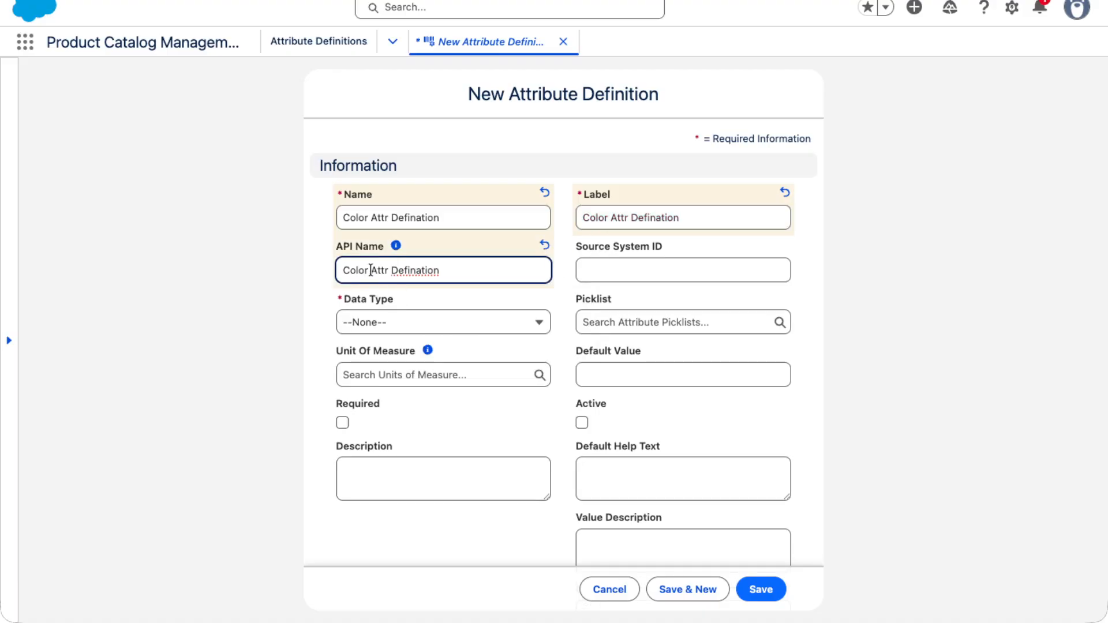
{"action": "key", "text": "BackSpace"}
{"action": "type", "text": "_"}
{"action": "key", "text": "Right"}
{"action": "key", "text": "Right"}
{"action": "key", "text": "Right"}
{"action": "key", "text": "Right"}
{"action": "key", "text": "Delete"}
{"action": "type", "text": "_"}
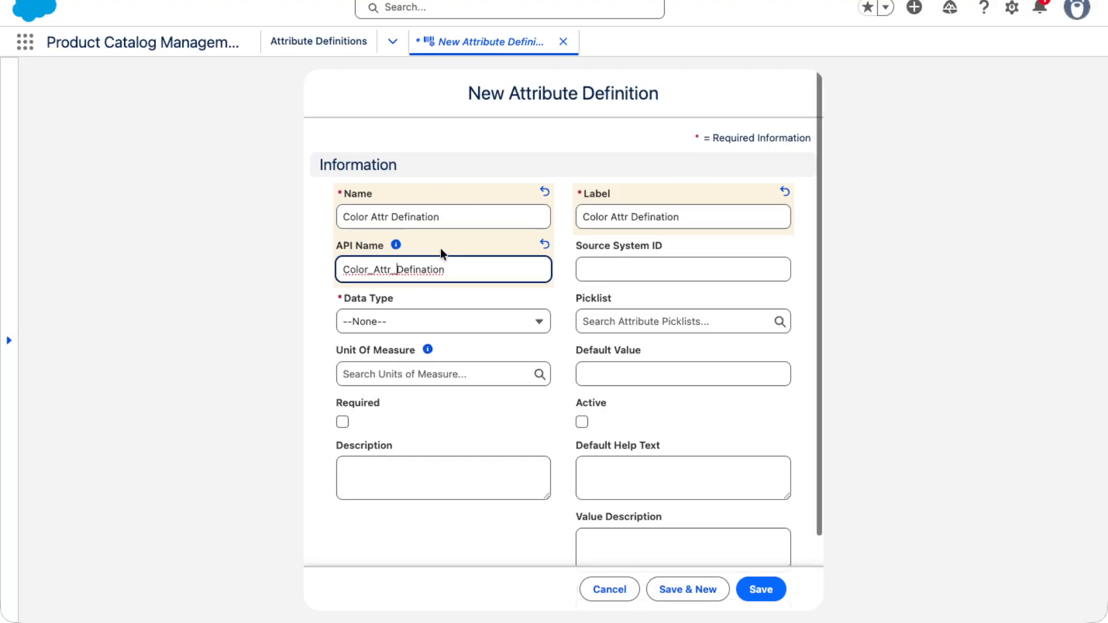
Correct the misspelled word to "Definition" in the attribute's Name, Label and API Name
{"action": "left_click", "coordinate": [391, 215]}
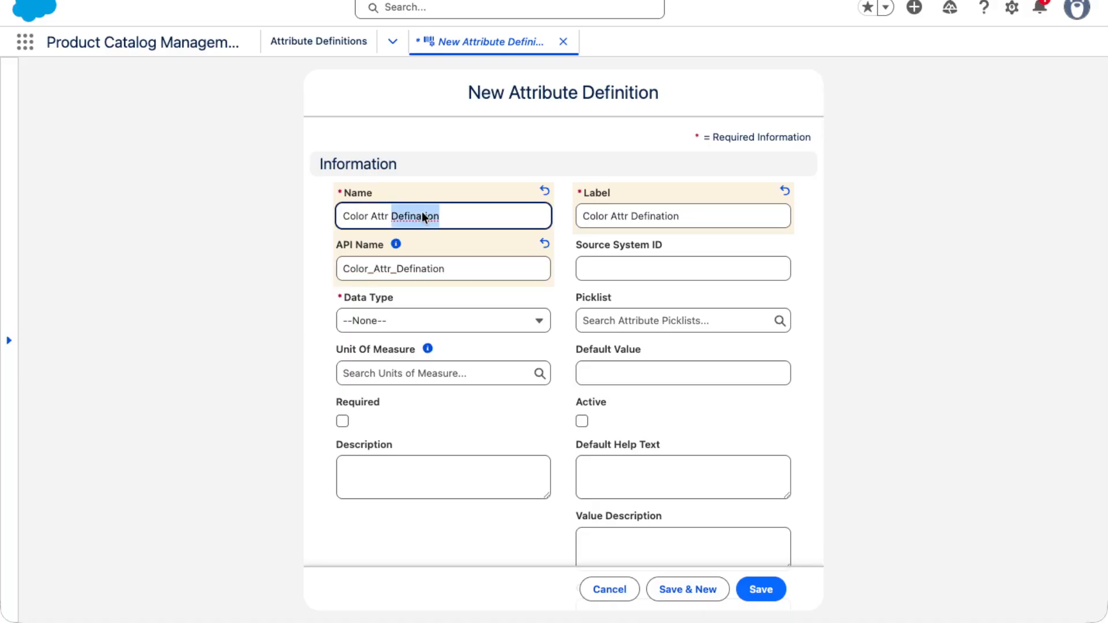
{"action": "right_click", "coordinate": [421, 216]}
{"action": "left_click", "coordinate": [440, 145]}
{"action": "double_click", "coordinate": [409, 216]}
{"action": "key", "text": "ctrl+c"}
{"action": "double_click", "coordinate": [658, 216]}
{"action": "key", "text": "ctrl+v"}
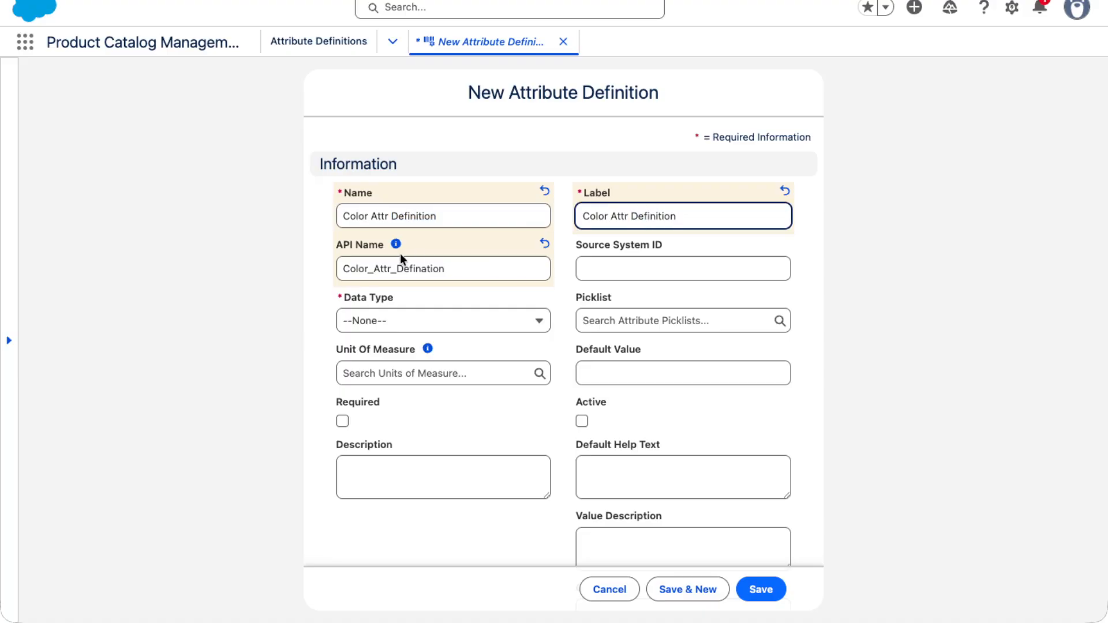
{"action": "left_click_drag", "start_coordinate": [397, 269], "coordinate": [476, 267]}
{"action": "key", "text": "ctrl+v"}
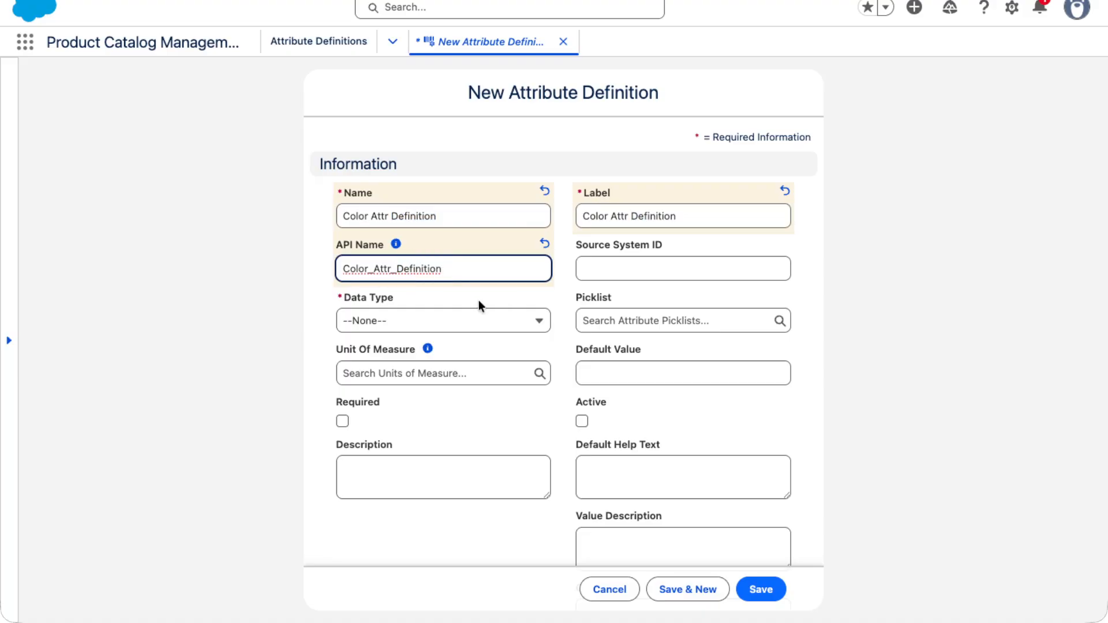
{"action": "left_click", "coordinate": [557, 283]}
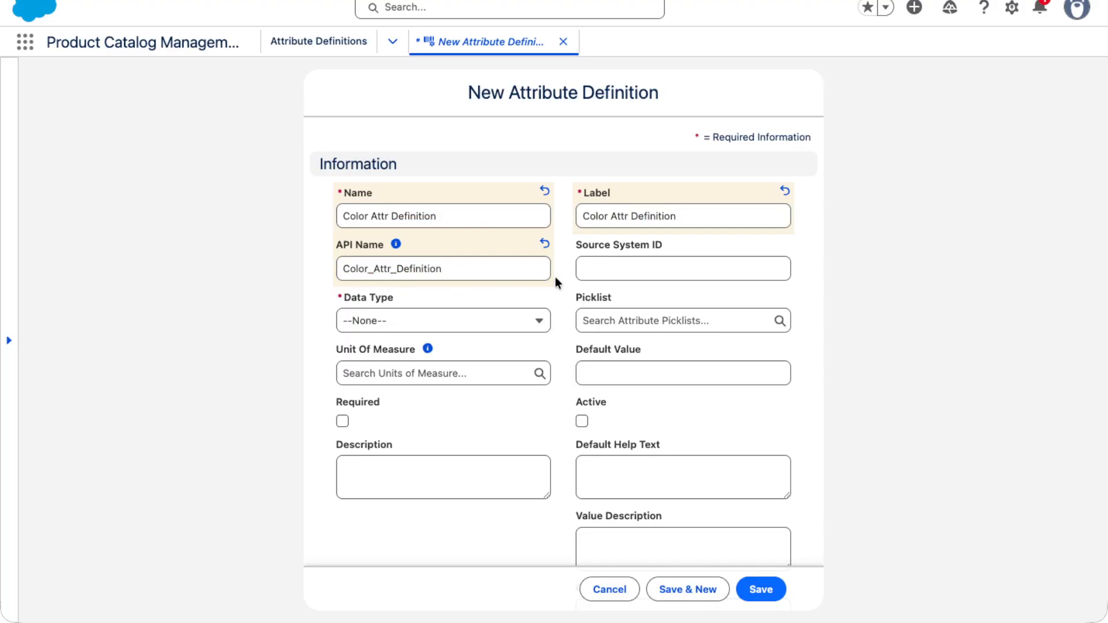
Set the attribute's data type to Text and mark it as Active and Required
{"action": "left_click", "coordinate": [508, 321]}
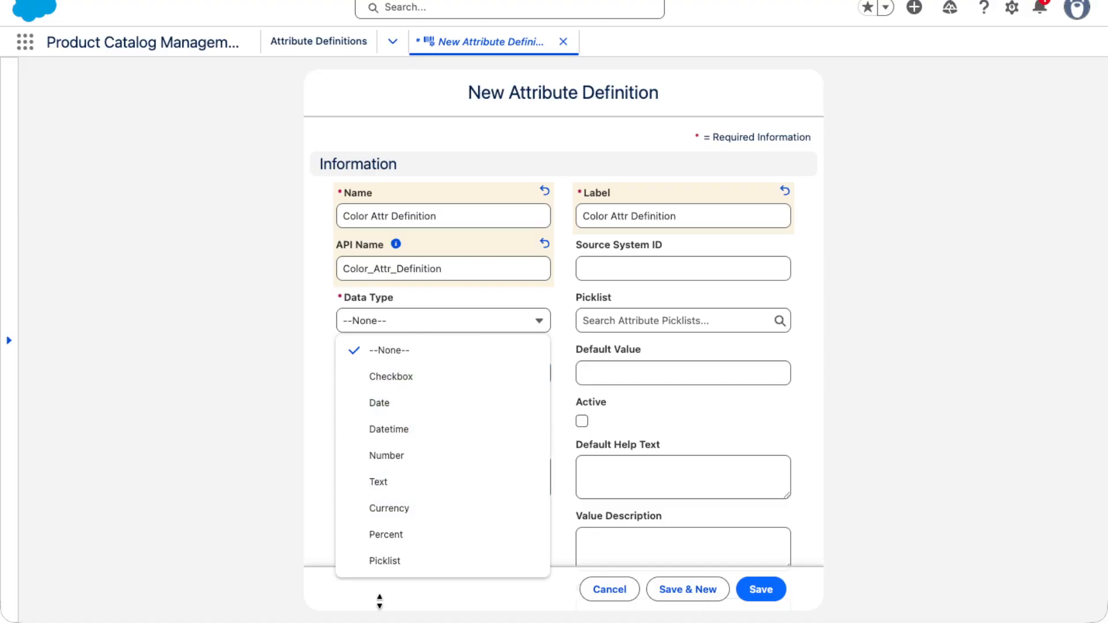
{"action": "left_click", "coordinate": [390, 487]}
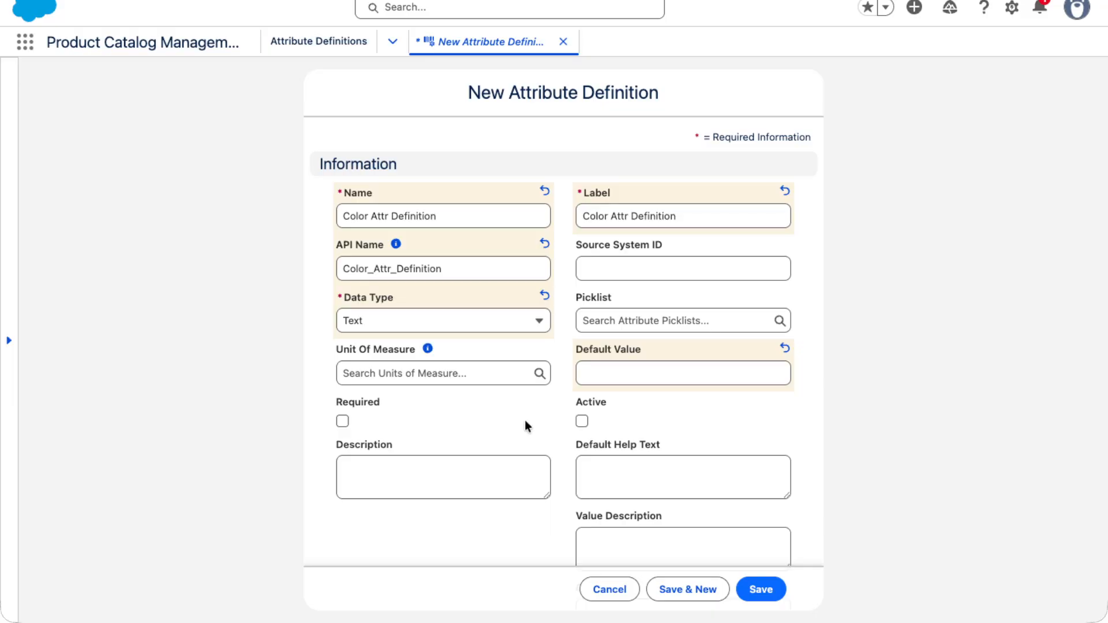
{"action": "scroll", "coordinate": [411, 404], "scroll_direction": "down", "scroll_amount": 3}
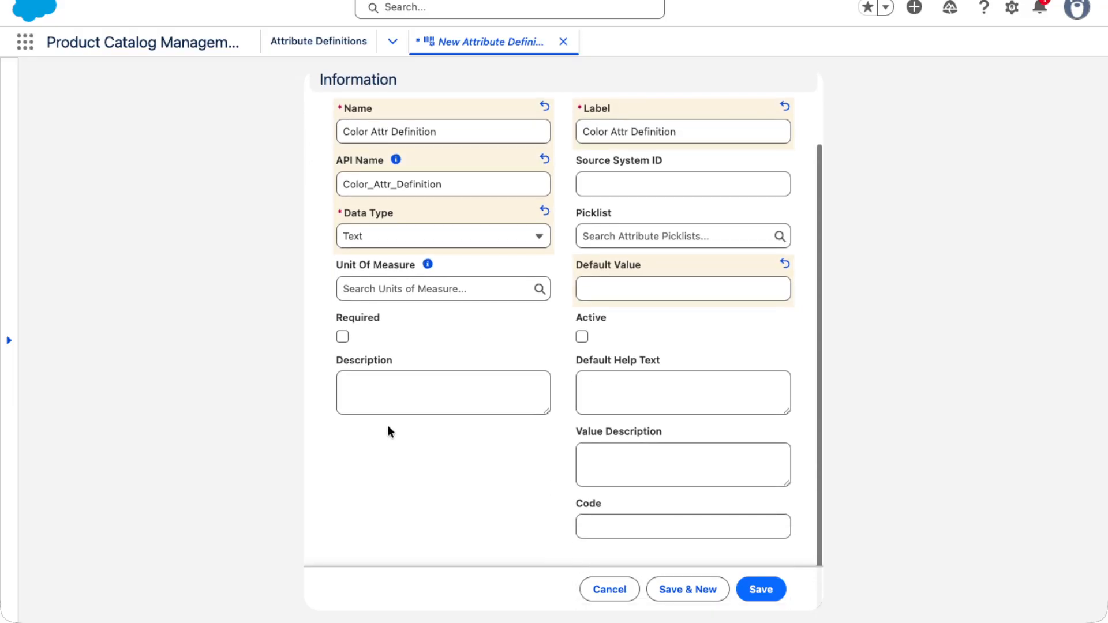
{"action": "left_click", "coordinate": [581, 338]}
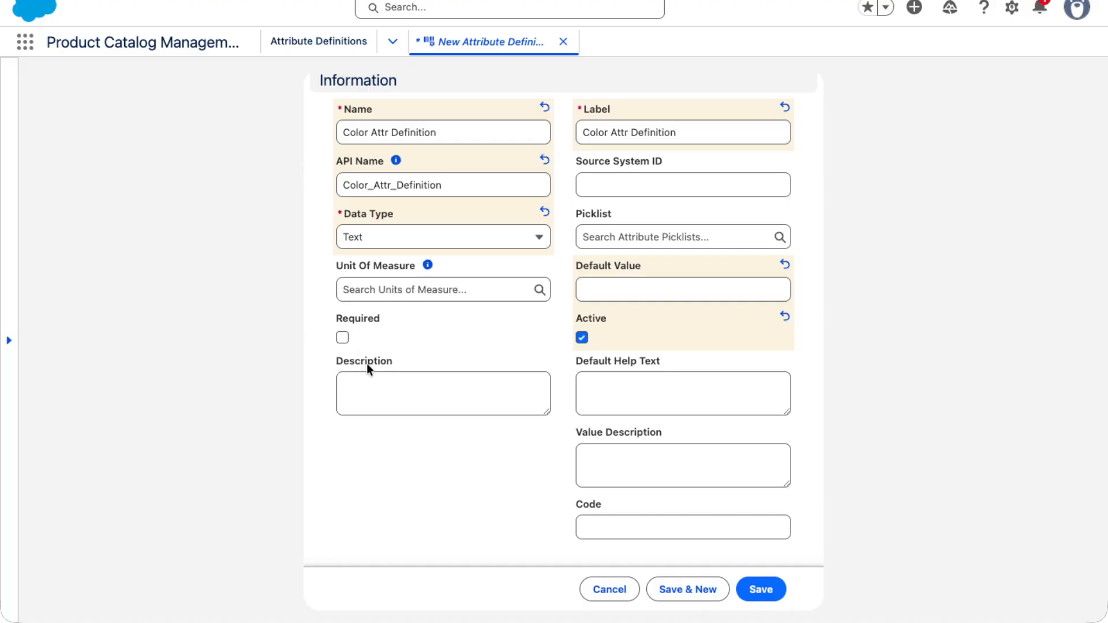
{"action": "left_click", "coordinate": [342, 338]}
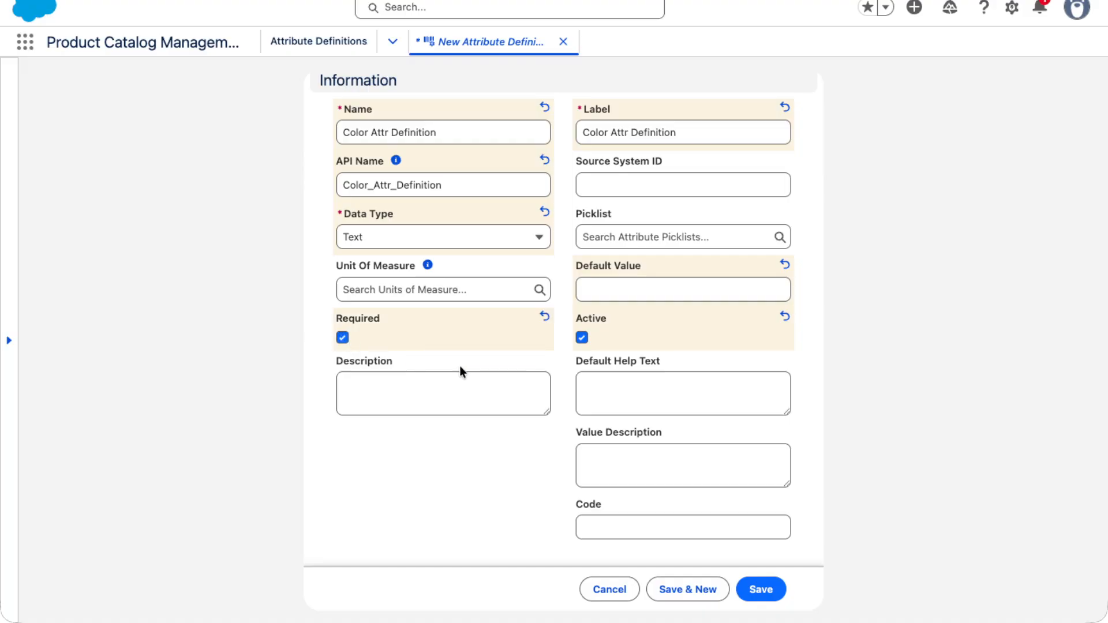
{"action": "scroll", "coordinate": [462, 368], "scroll_direction": "down", "scroll_amount": 1}
{"action": "scroll", "coordinate": [471, 370], "scroll_direction": "up", "scroll_amount": 1}
{"action": "left_click", "coordinate": [386, 398]}
{"action": "left_click", "coordinate": [606, 387]}
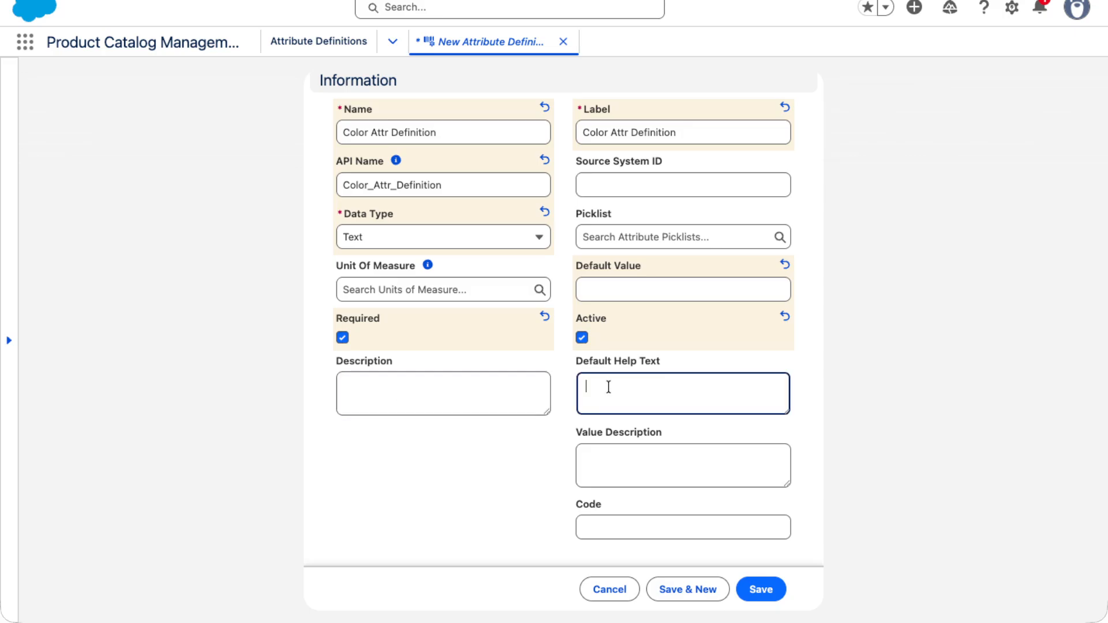
{"action": "left_click", "coordinate": [612, 451]}
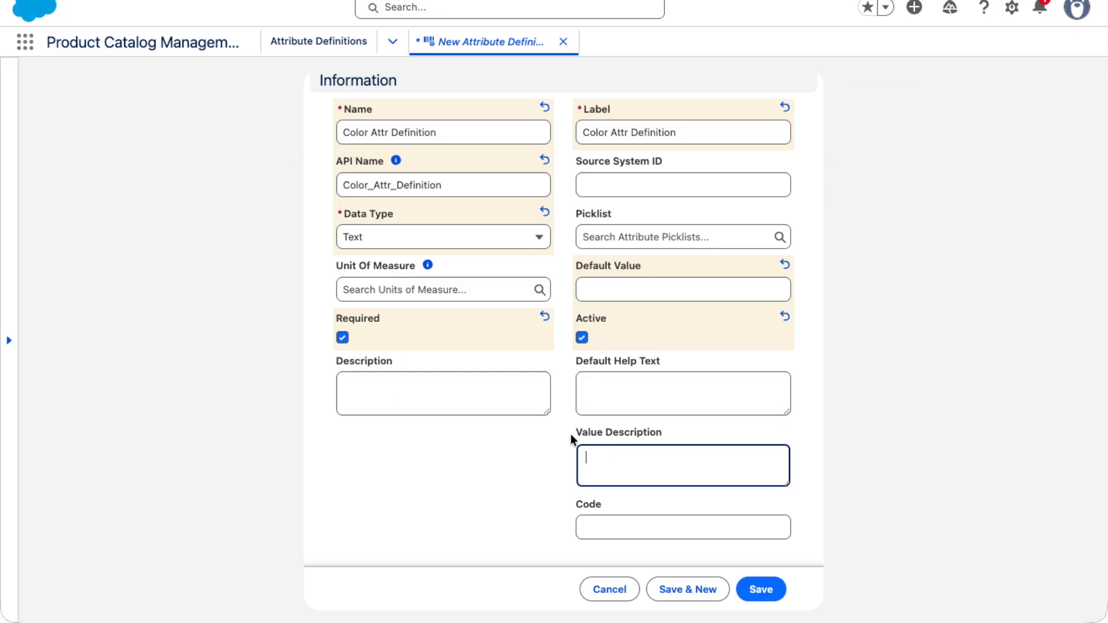
Enter COLOR01 as the attribute's code and save the new attribute definition
{"action": "left_click", "coordinate": [602, 526]}
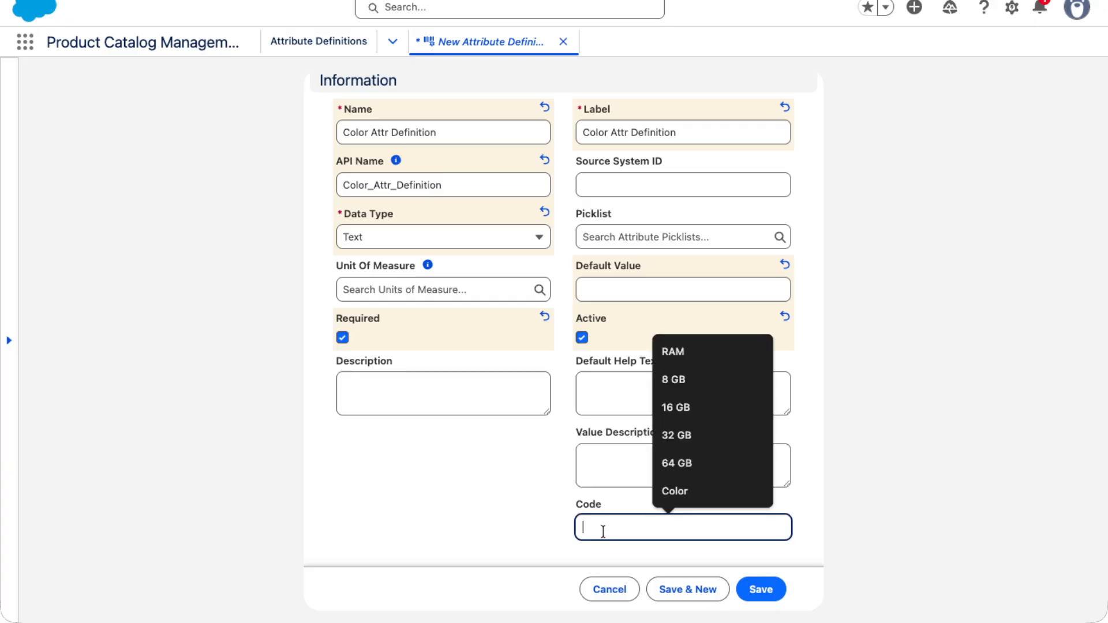
{"action": "left_click", "coordinate": [493, 513]}
{"action": "left_click", "coordinate": [594, 526]}
{"action": "type", "text": "C"}
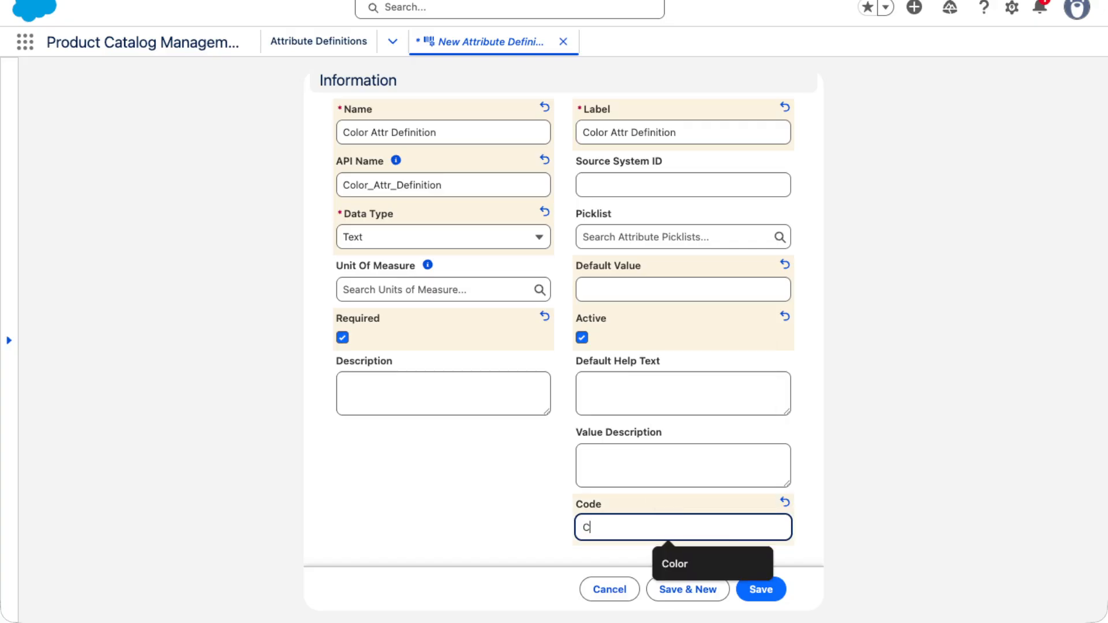
{"action": "key", "text": "BackSpace"}
{"action": "type", "text": "S"}
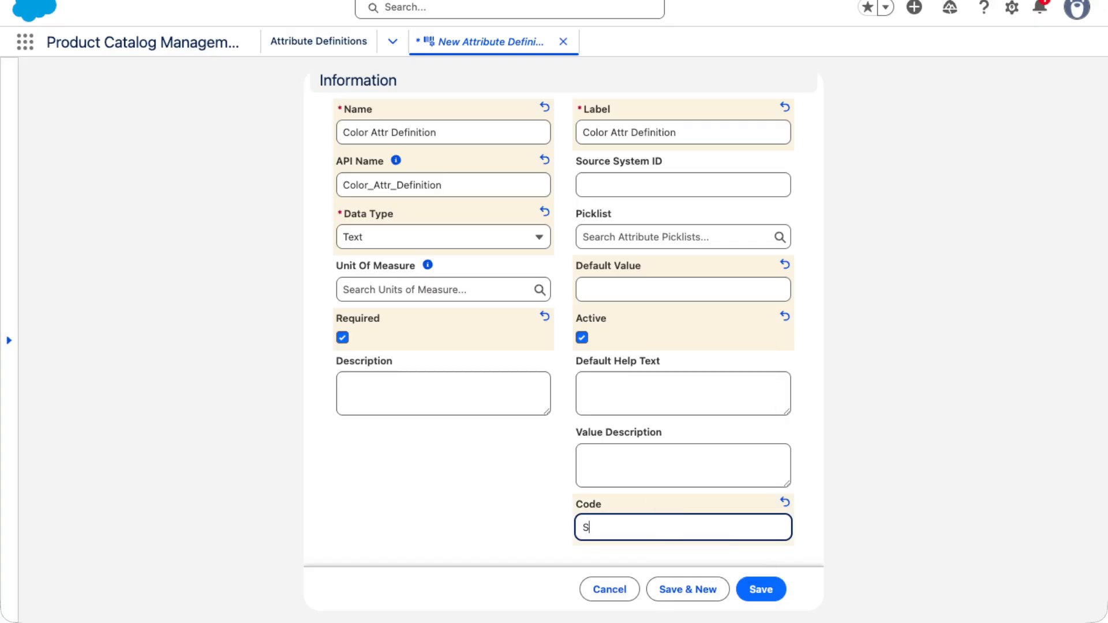
{"action": "key", "text": "BackSpace"}
{"action": "type", "text": "COLOR"}
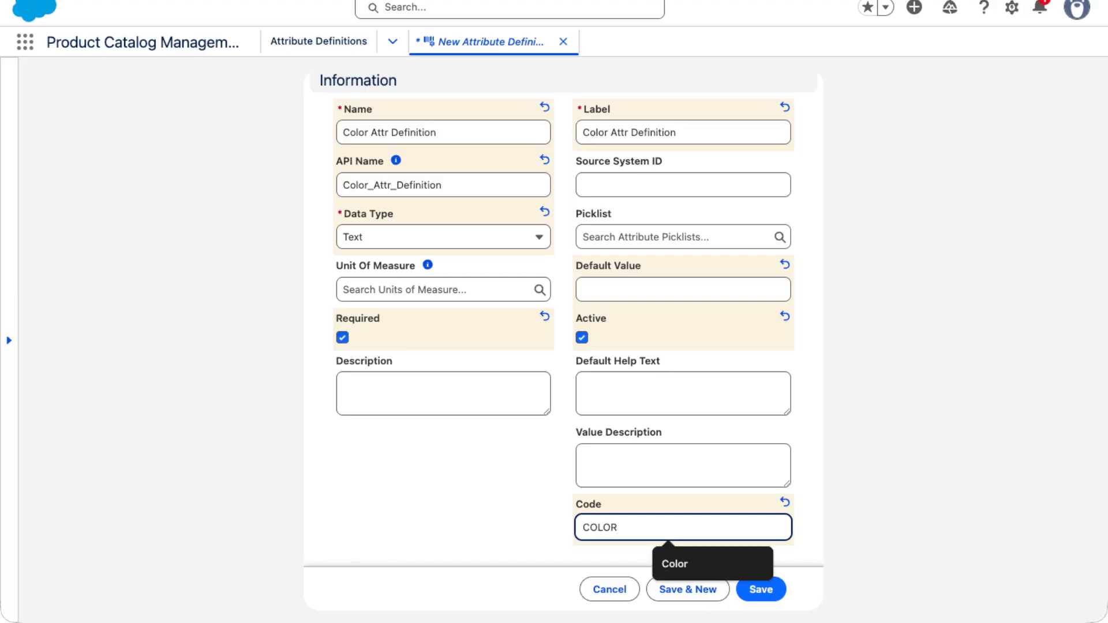
{"action": "left_click", "coordinate": [373, 494]}
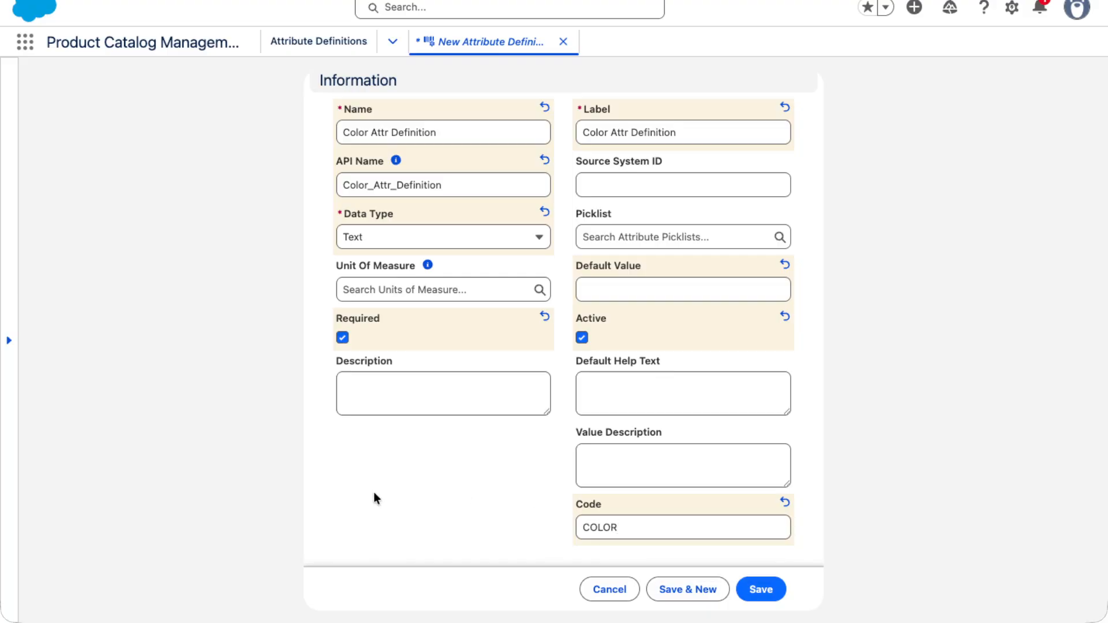
{"action": "left_click", "coordinate": [666, 536]}
{"action": "type", "text": "01"}
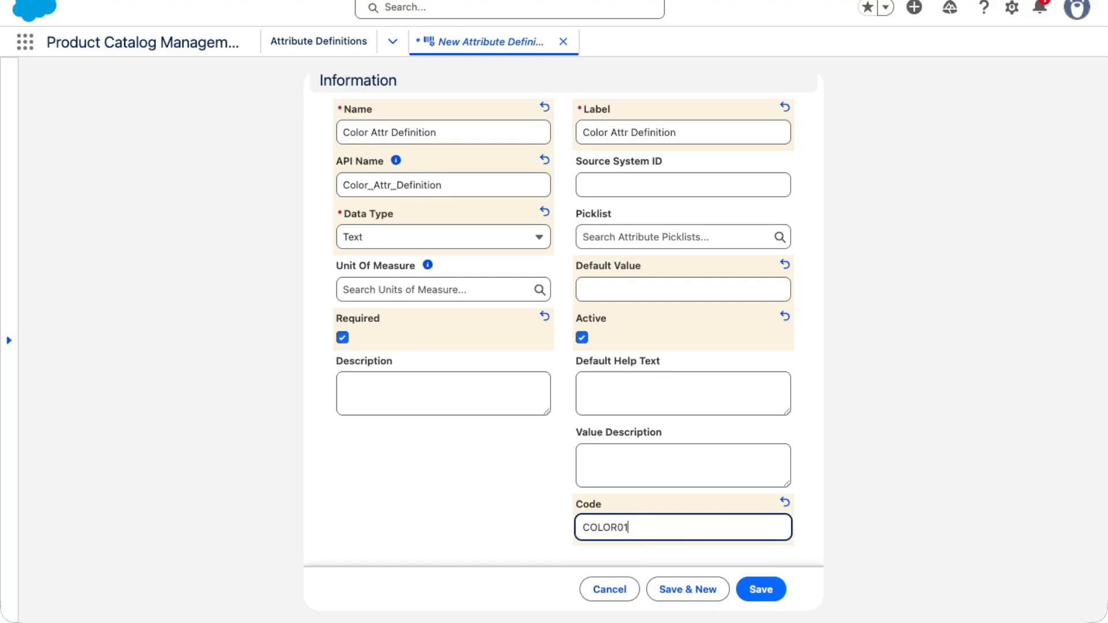
{"action": "left_click", "coordinate": [769, 589]}
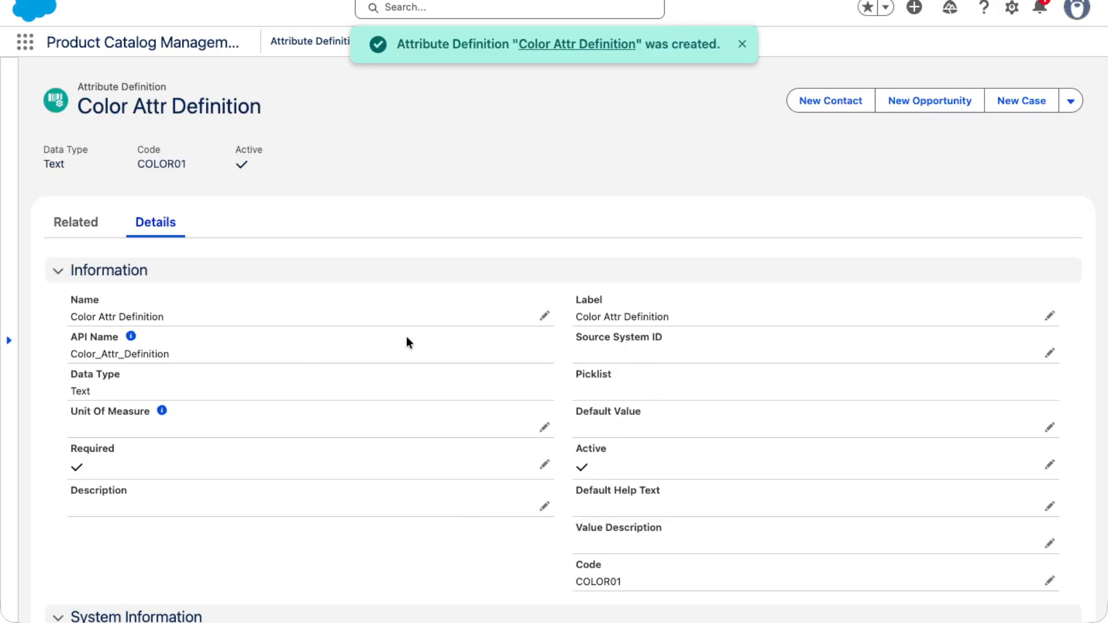
Review the related lists and the detail fields of the Color Attr Definition record
{"action": "left_click", "coordinate": [81, 222]}
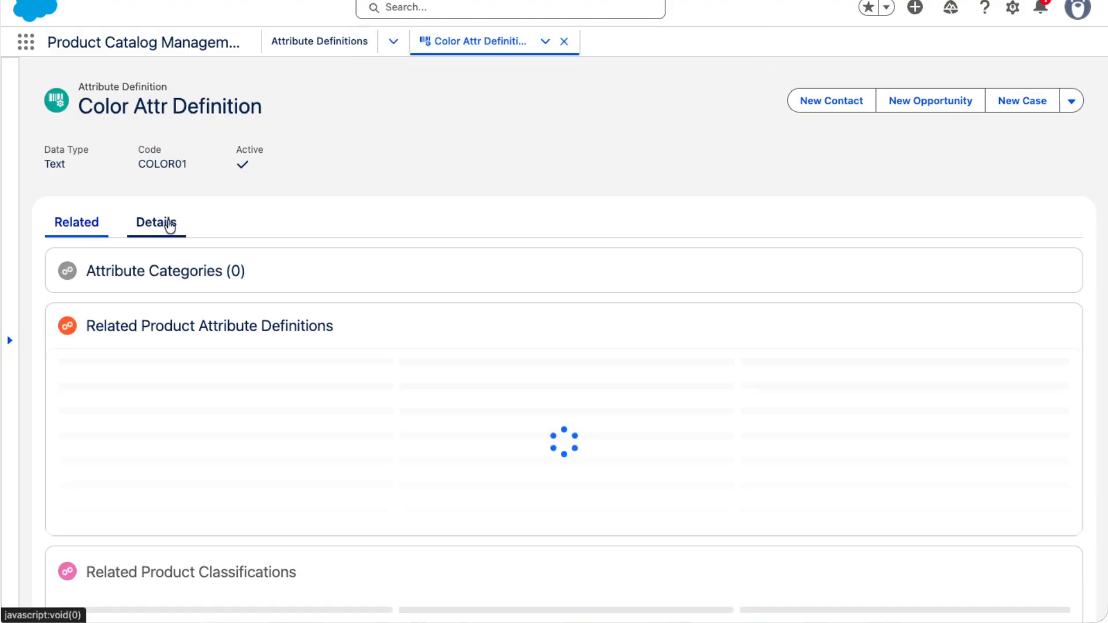
{"action": "left_click", "coordinate": [170, 226]}
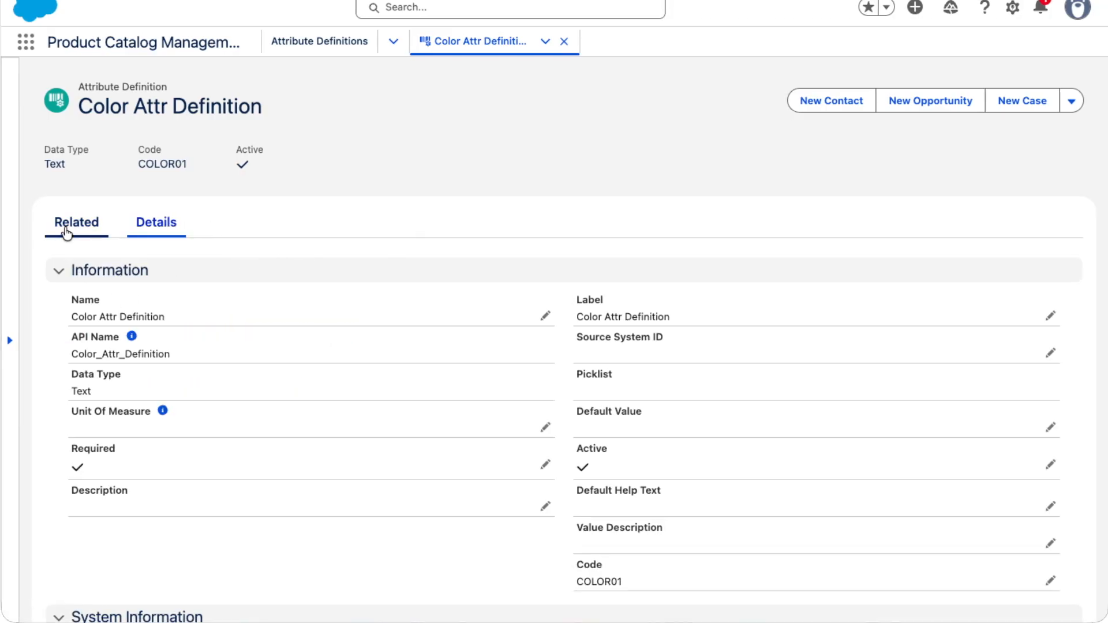
{"action": "left_click", "coordinate": [63, 229]}
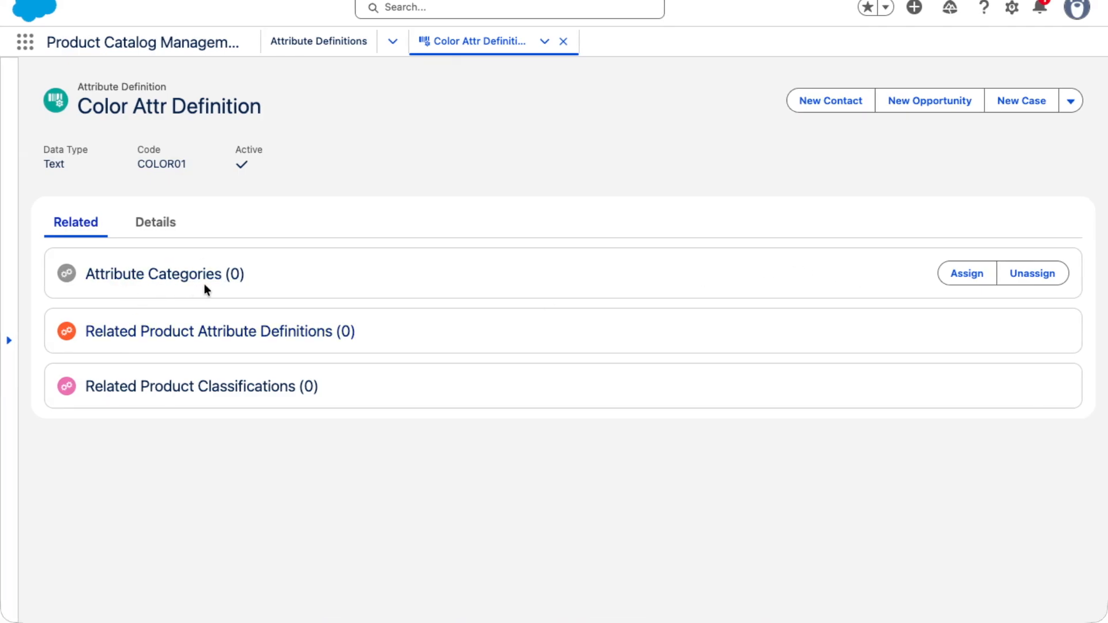
{"action": "left_click", "coordinate": [154, 227]}
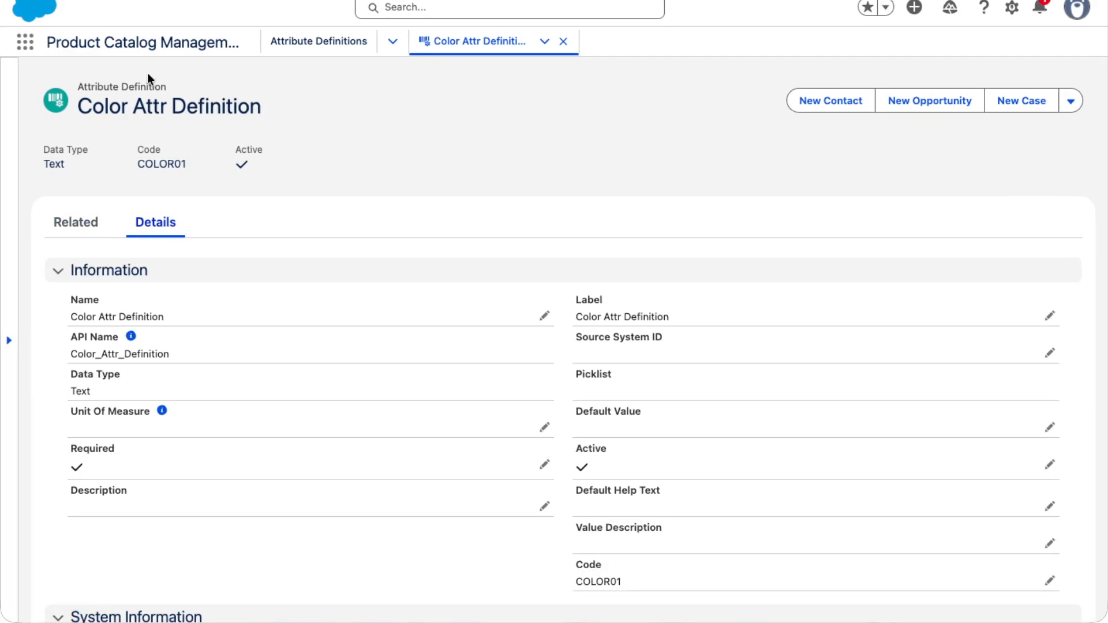
{"action": "left_click_drag", "start_coordinate": [78, 87], "coordinate": [190, 80]}
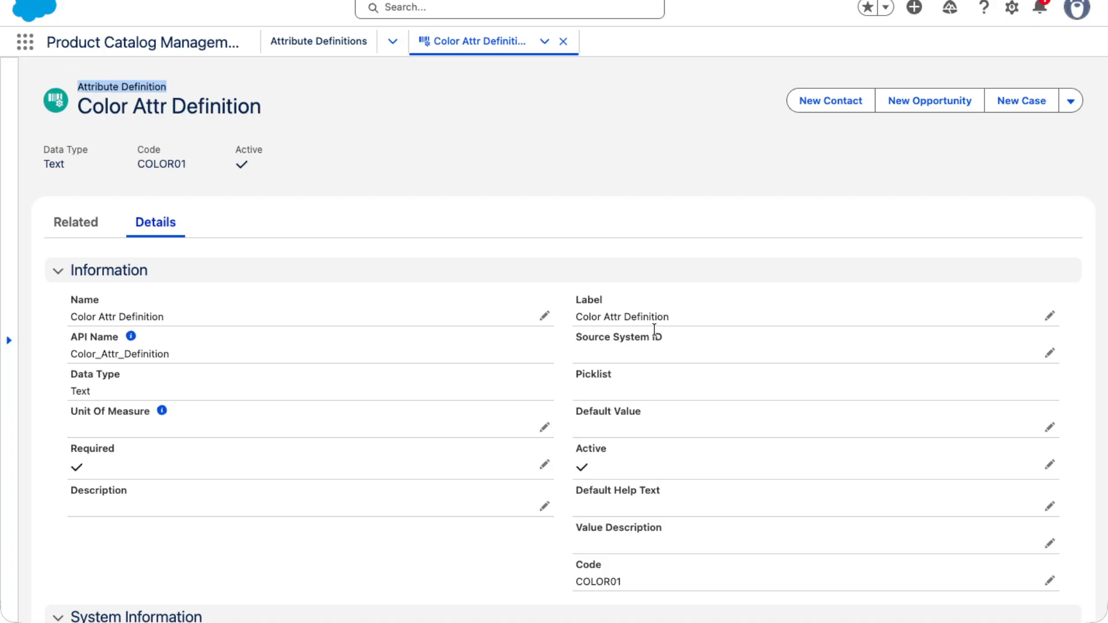
Check the Picklist field of the Color Attr Definition record and open the Attribute Picklists list
{"action": "left_click_drag", "start_coordinate": [570, 373], "coordinate": [617, 373]}
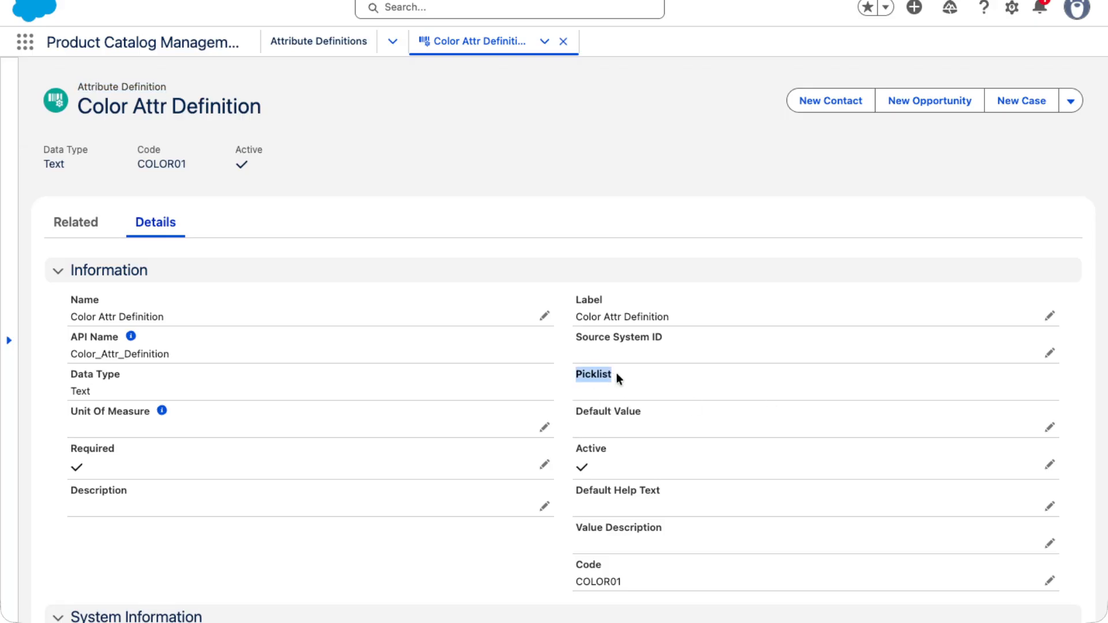
{"action": "double_click", "coordinate": [600, 370]}
{"action": "left_click", "coordinate": [365, 166]}
{"action": "left_click", "coordinate": [34, 41]}
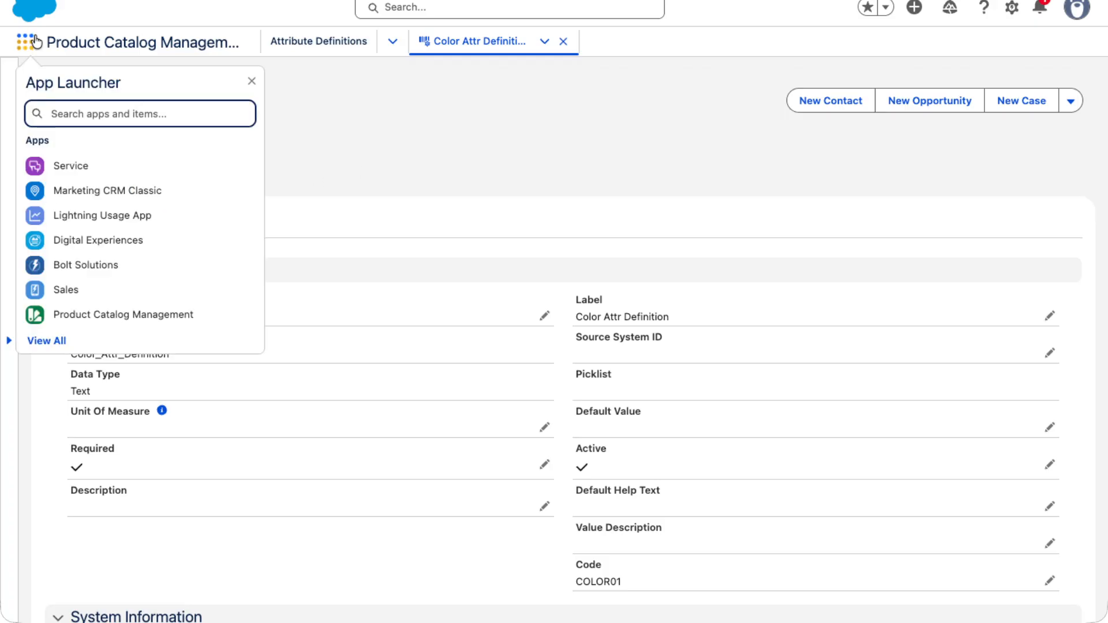
{"action": "type", "text": "Attri"}
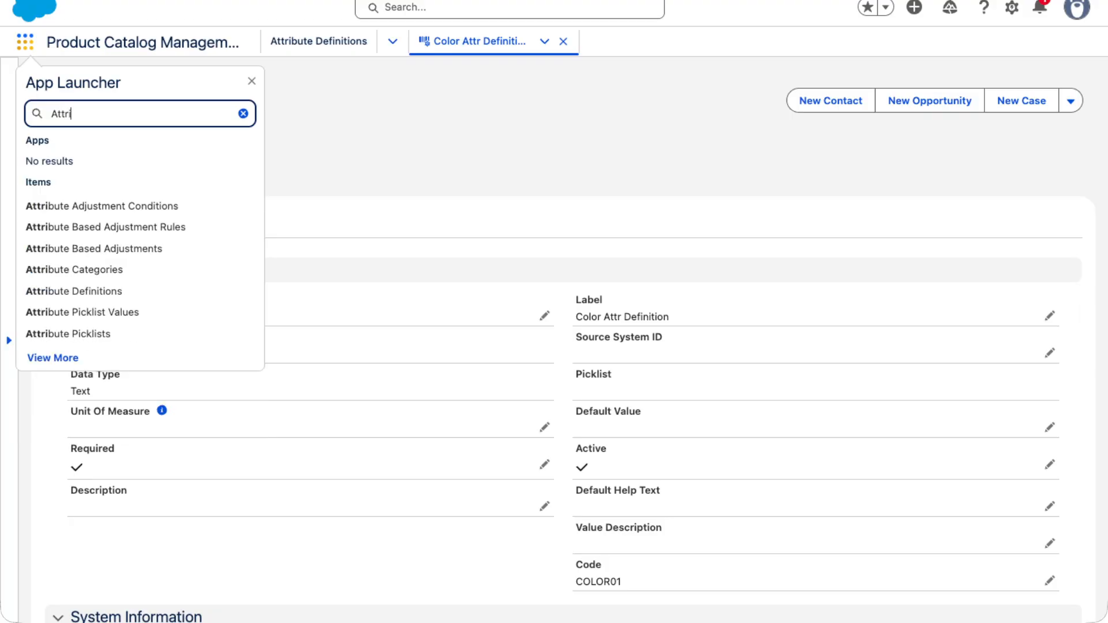
{"action": "type", "text": "but"}
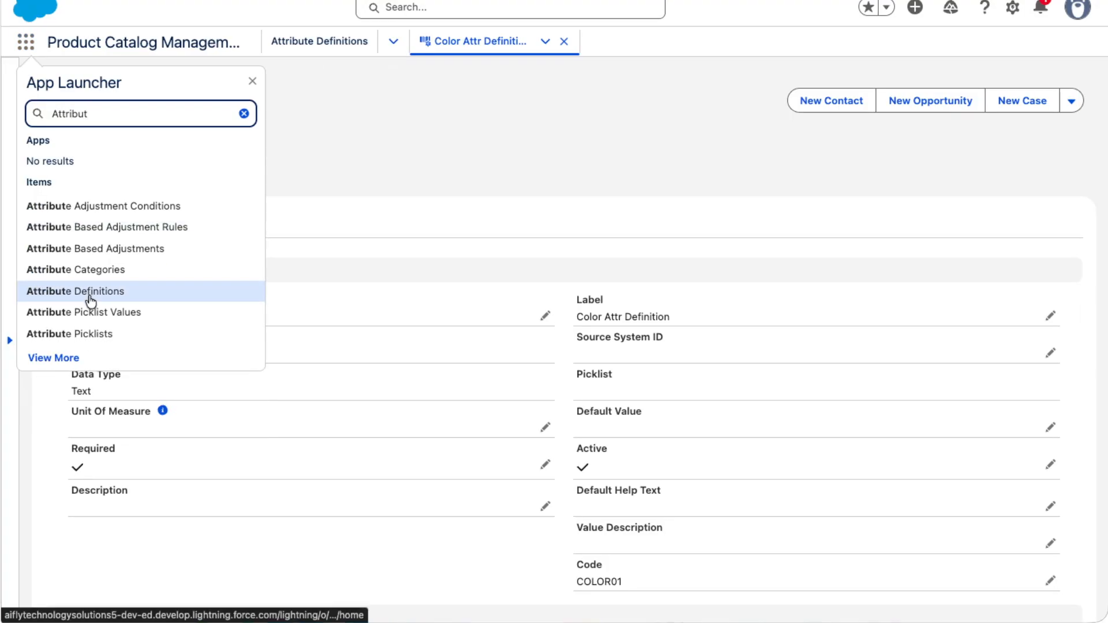
{"action": "left_click", "coordinate": [58, 333]}
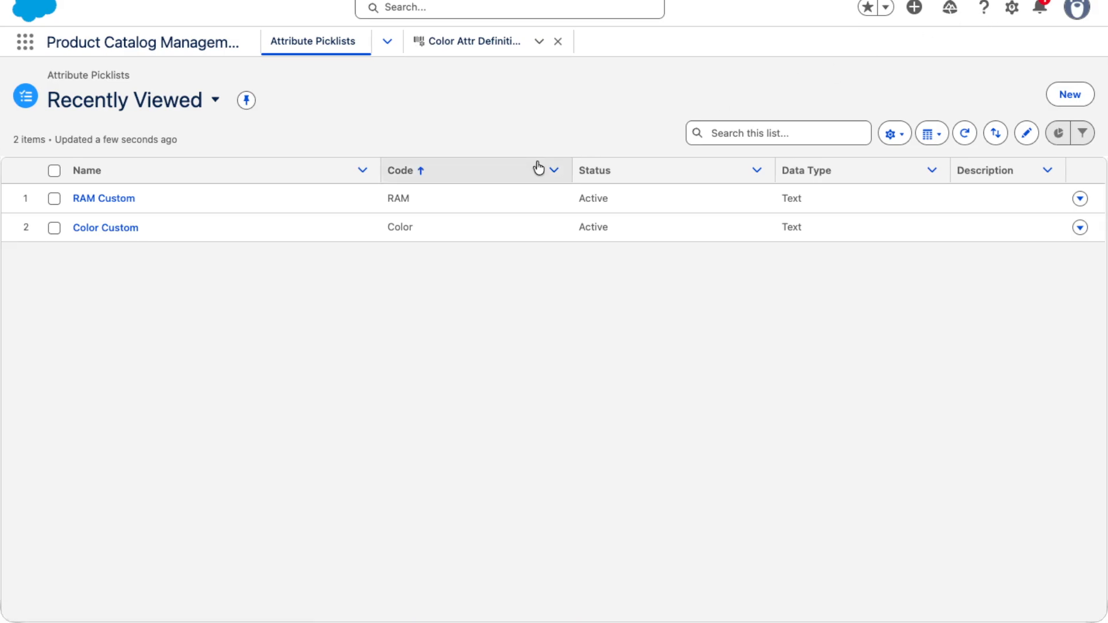
Start a new attribute picklist named Color Picklist, leaving its unit of measure empty
{"action": "left_click", "coordinate": [1084, 94]}
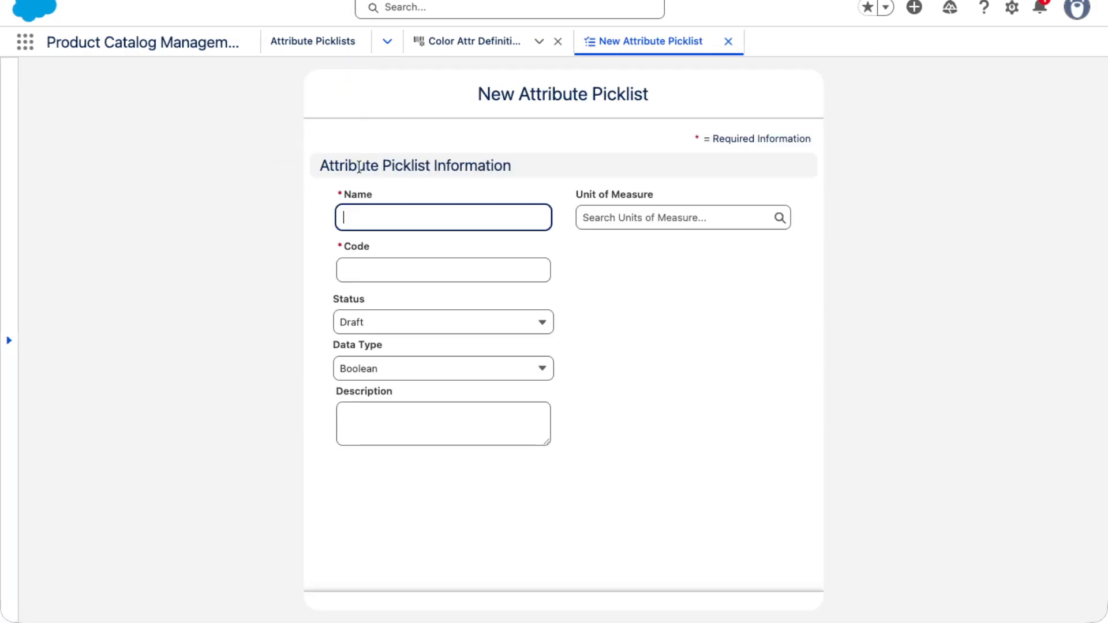
{"action": "left_click", "coordinate": [373, 211]}
{"action": "type", "text": "Color"}
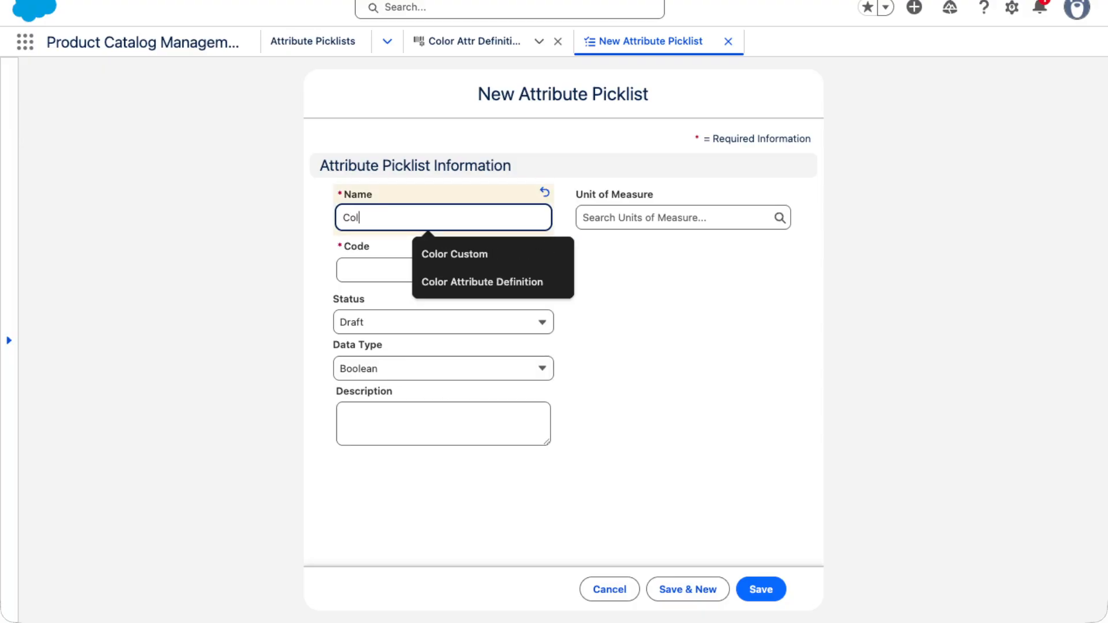
{"action": "key", "text": "BackSpace"}
{"action": "type", "text": "r Picklist"}
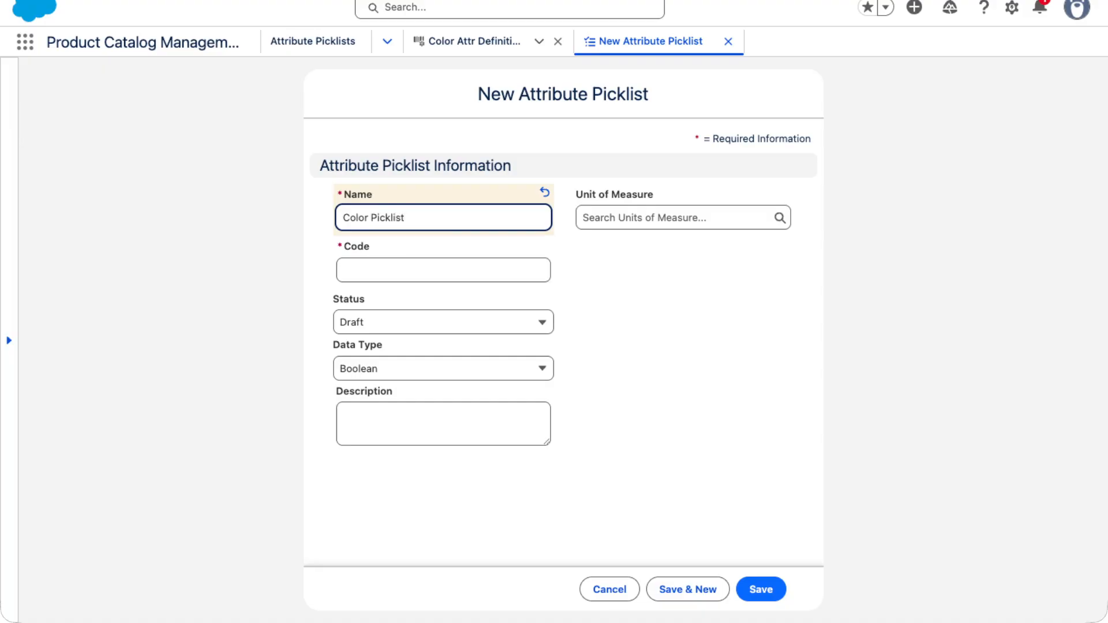
{"action": "key", "text": "Tab"}
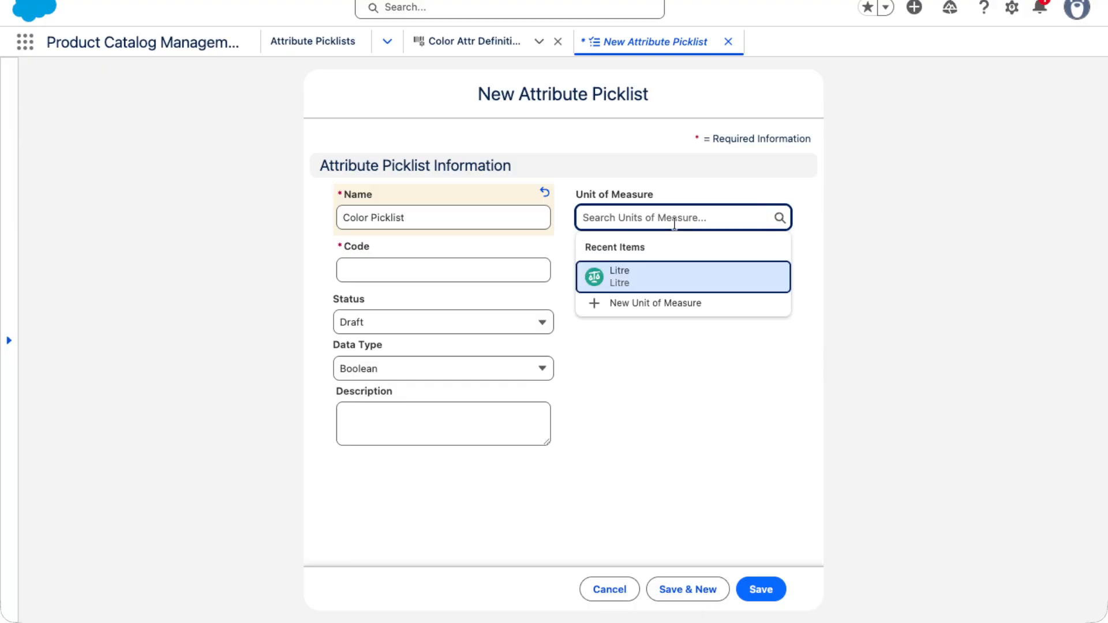
{"action": "left_click", "coordinate": [568, 234]}
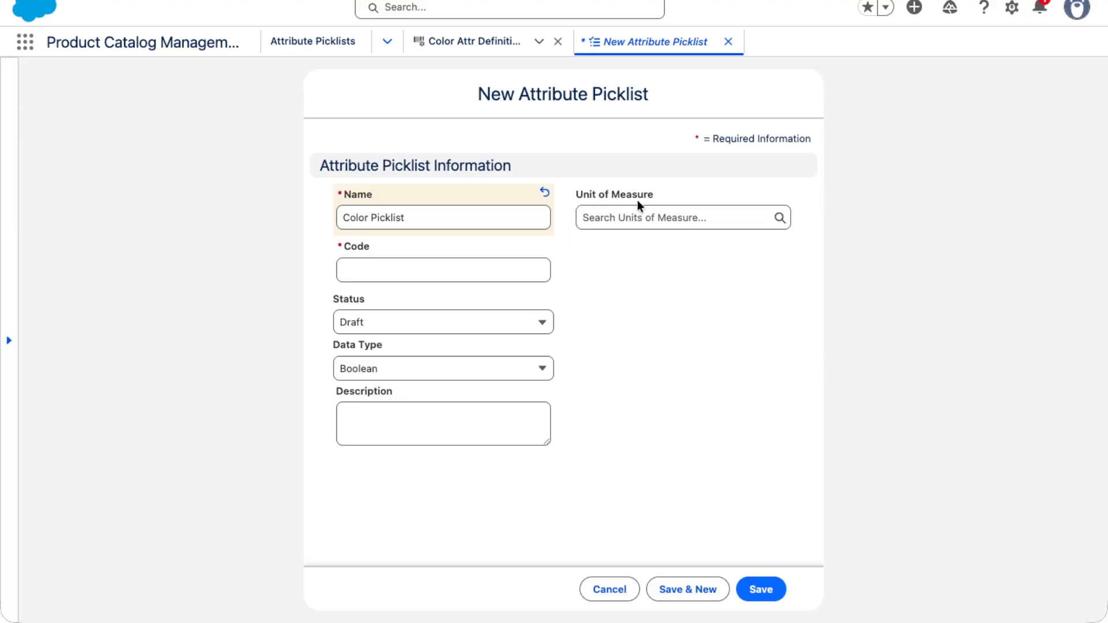
Give the picklist the code CP, status Active and data type Text, and save it
{"action": "left_click", "coordinate": [381, 274]}
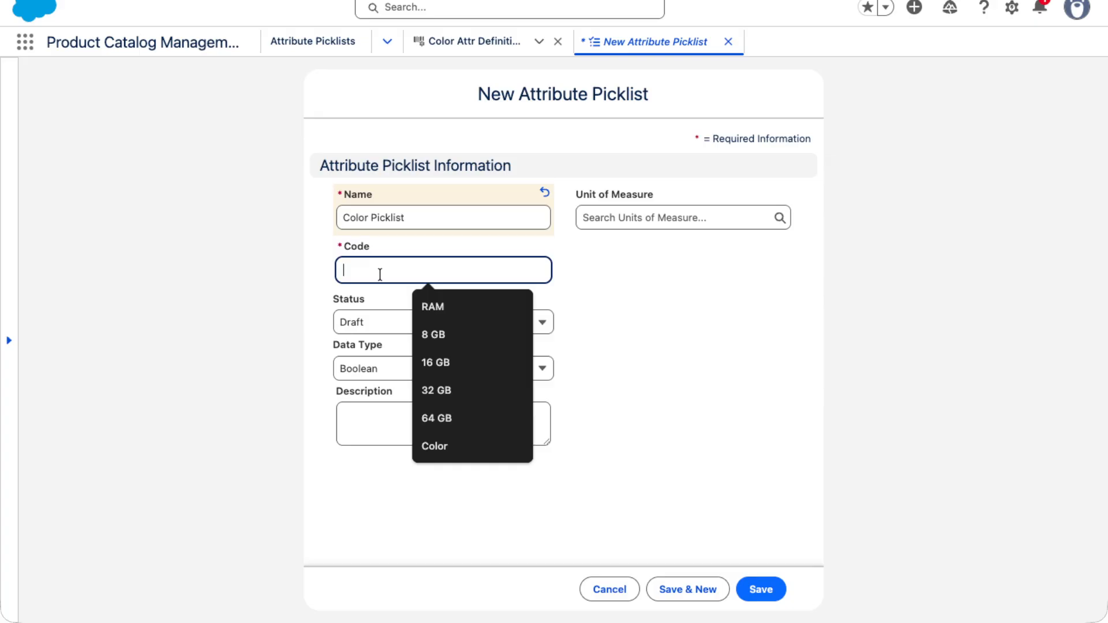
{"action": "type", "text": "CP"}
{"action": "left_click", "coordinate": [374, 330]}
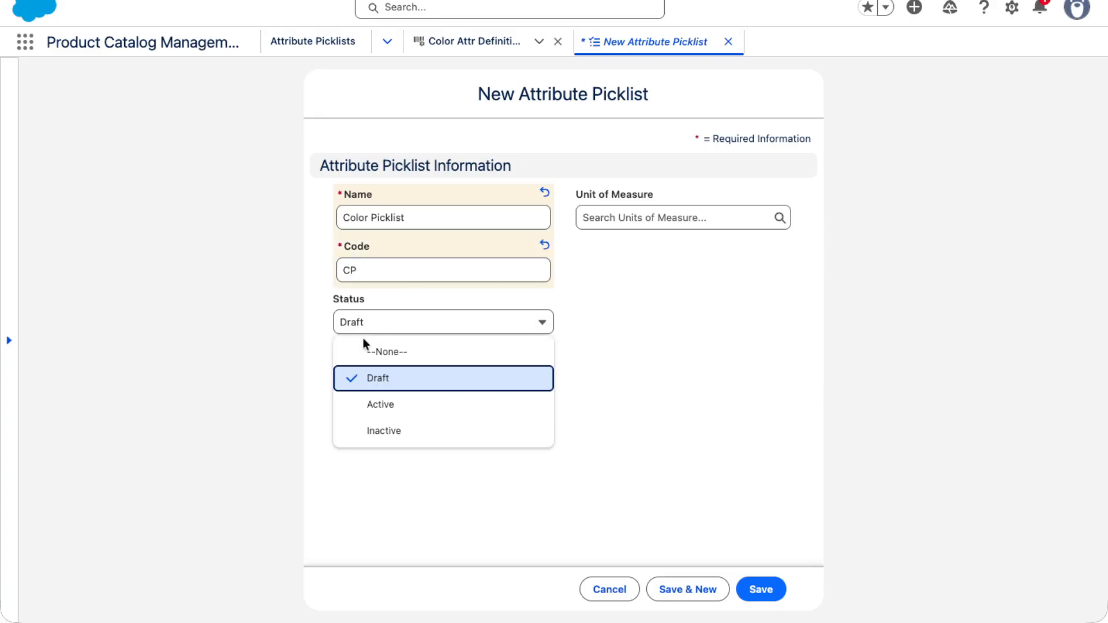
{"action": "left_click", "coordinate": [367, 404]}
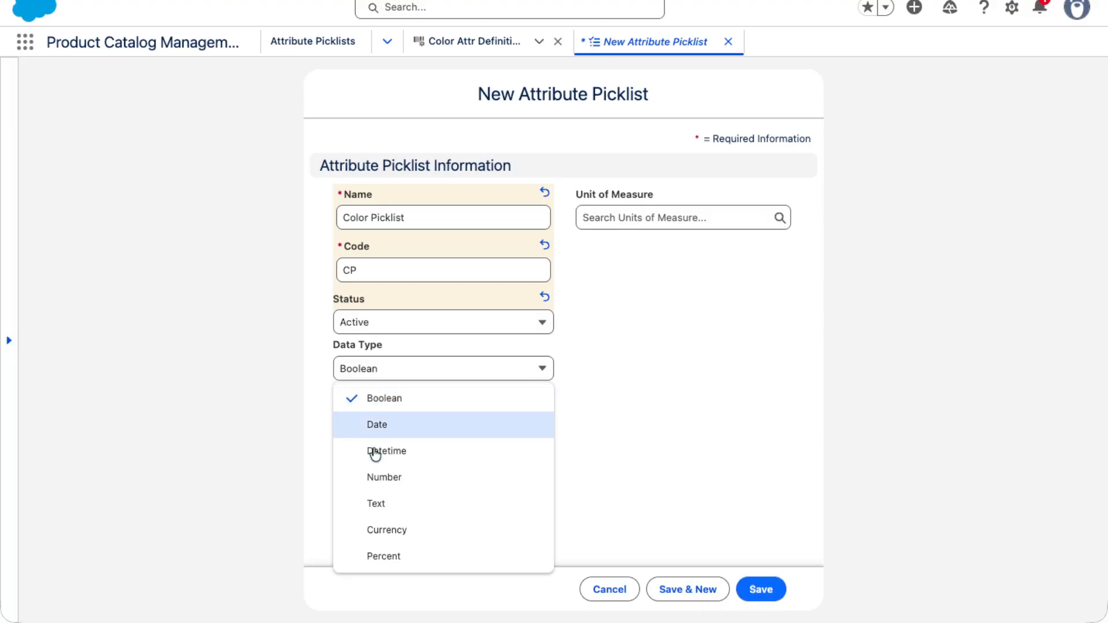
{"action": "left_click", "coordinate": [377, 498]}
{"action": "left_click", "coordinate": [748, 586]}
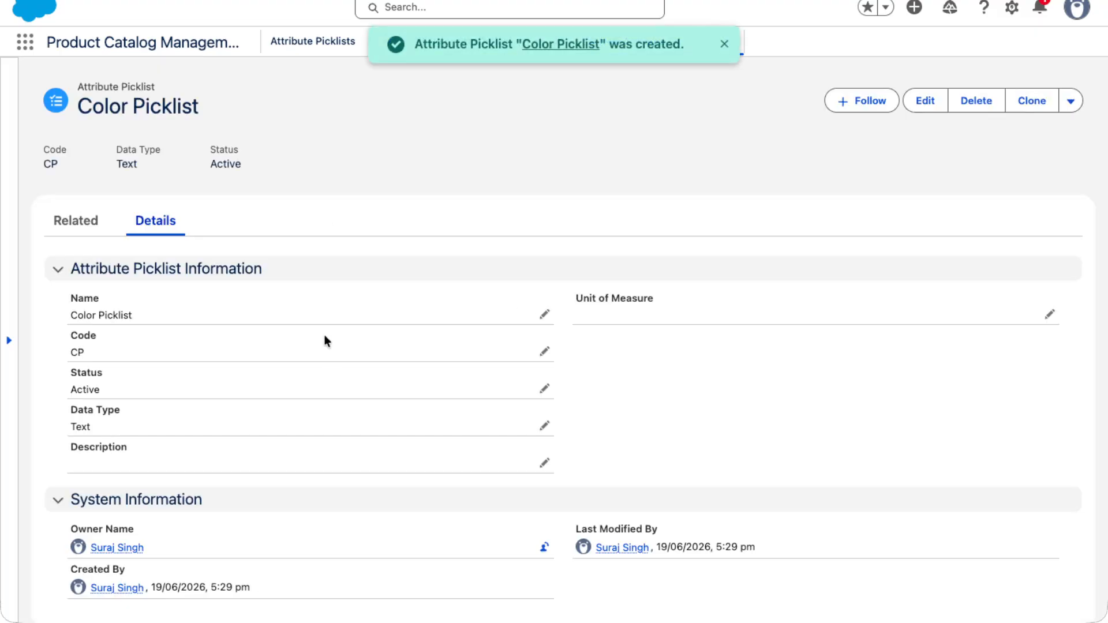
Start a new attribute picklist value under Color Picklist with Red as its Name and Code
{"action": "left_click", "coordinate": [70, 216]}
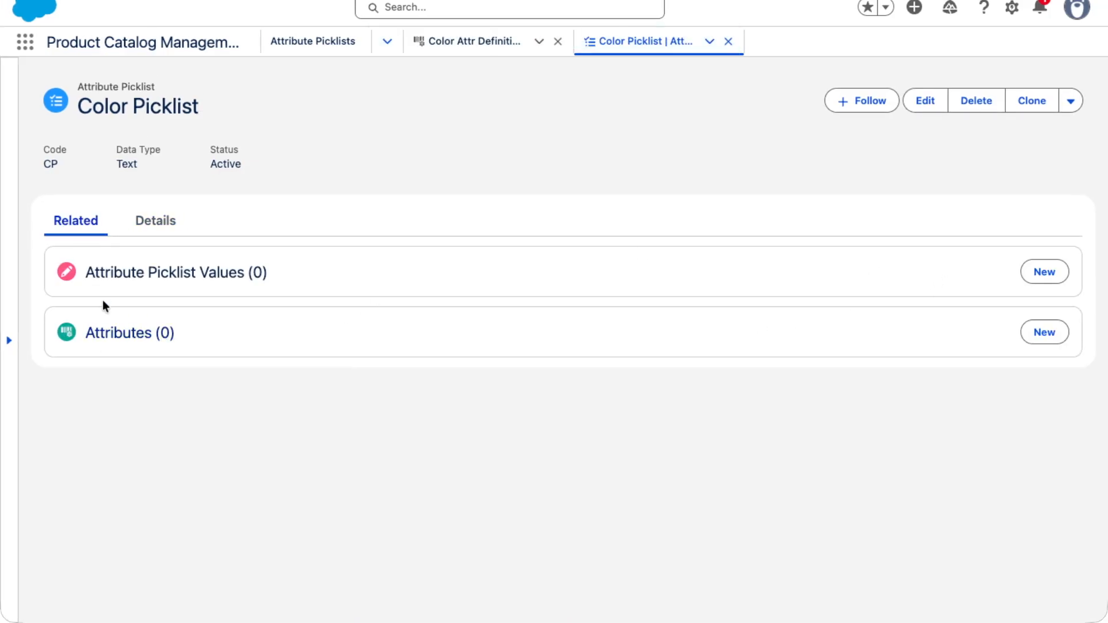
{"action": "left_click", "coordinate": [1033, 275]}
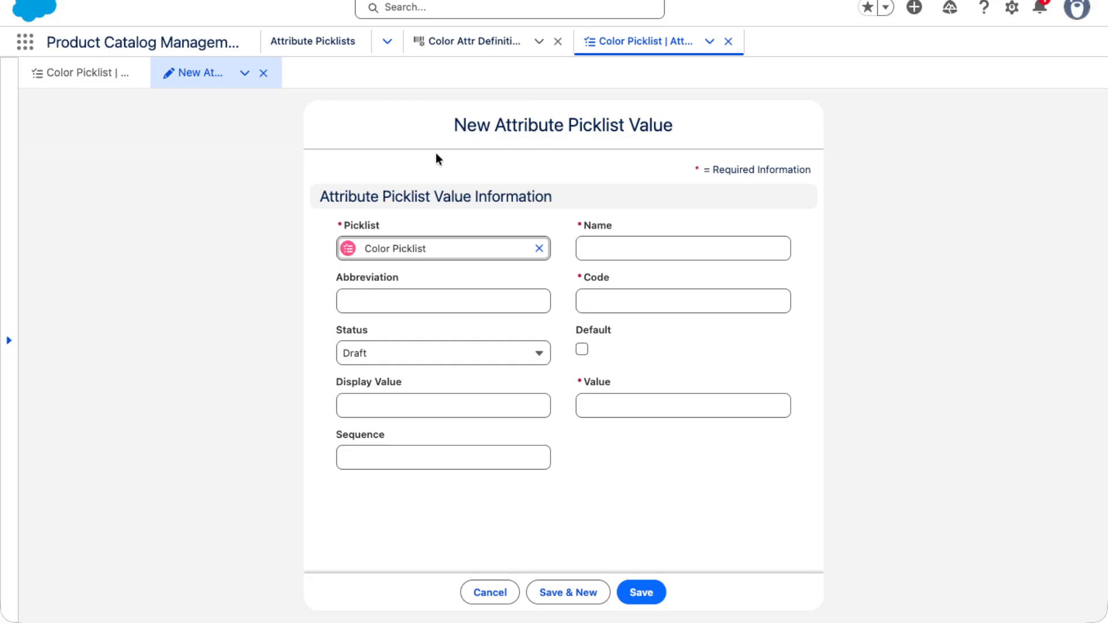
{"action": "left_click", "coordinate": [660, 245]}
{"action": "type", "text": "RED"}
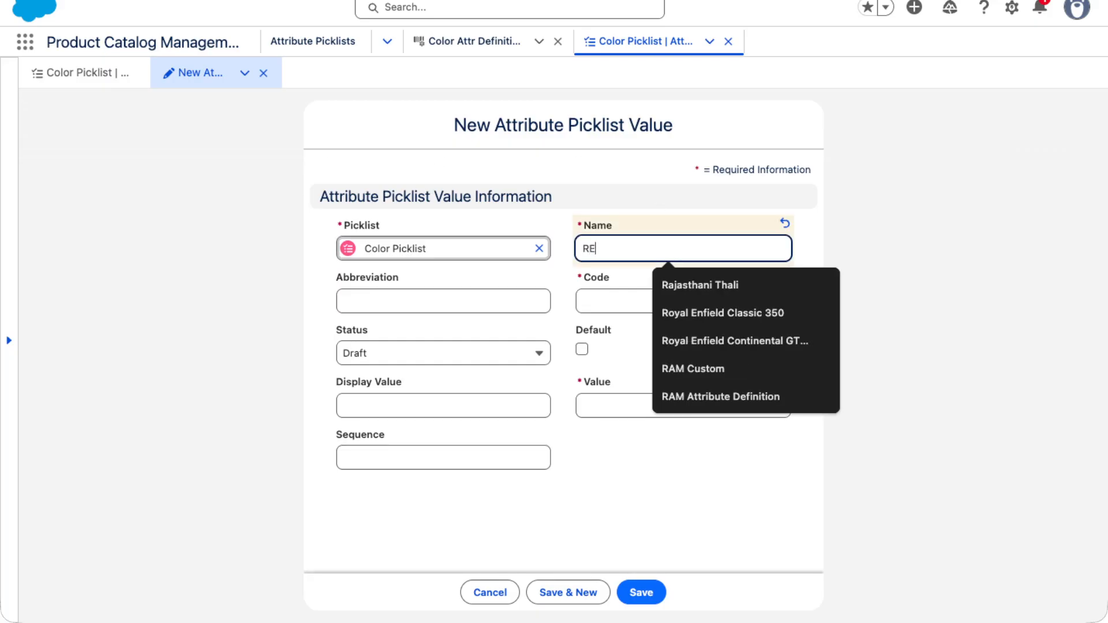
{"action": "key", "text": "BackSpace"}
{"action": "key", "text": "BackSpace"}
{"action": "type", "text": "ed"}
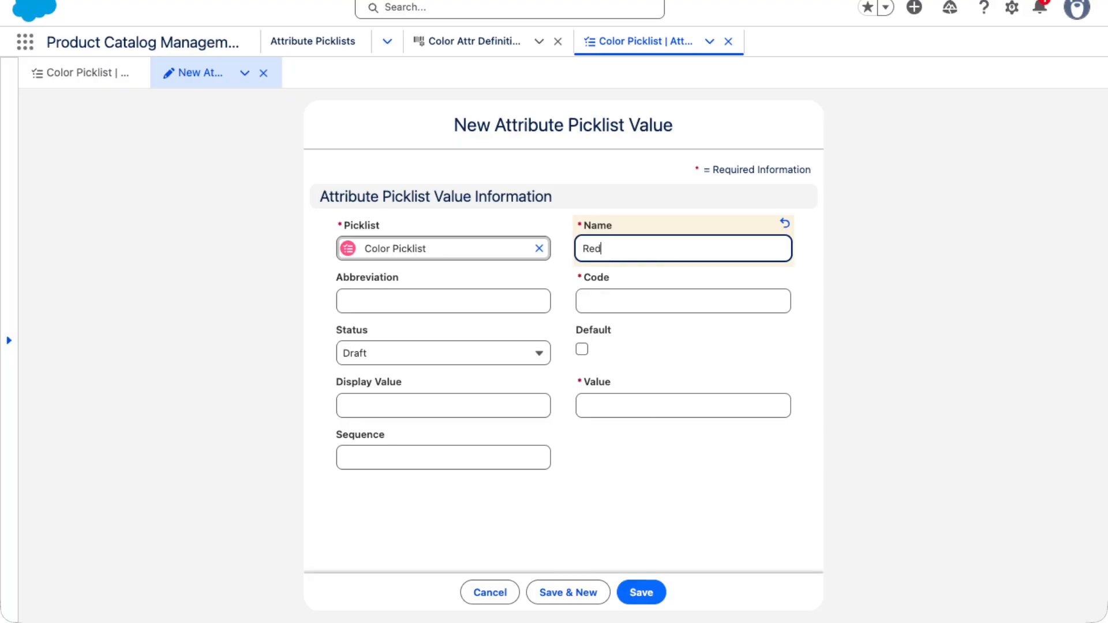
{"action": "left_click", "coordinate": [623, 301]}
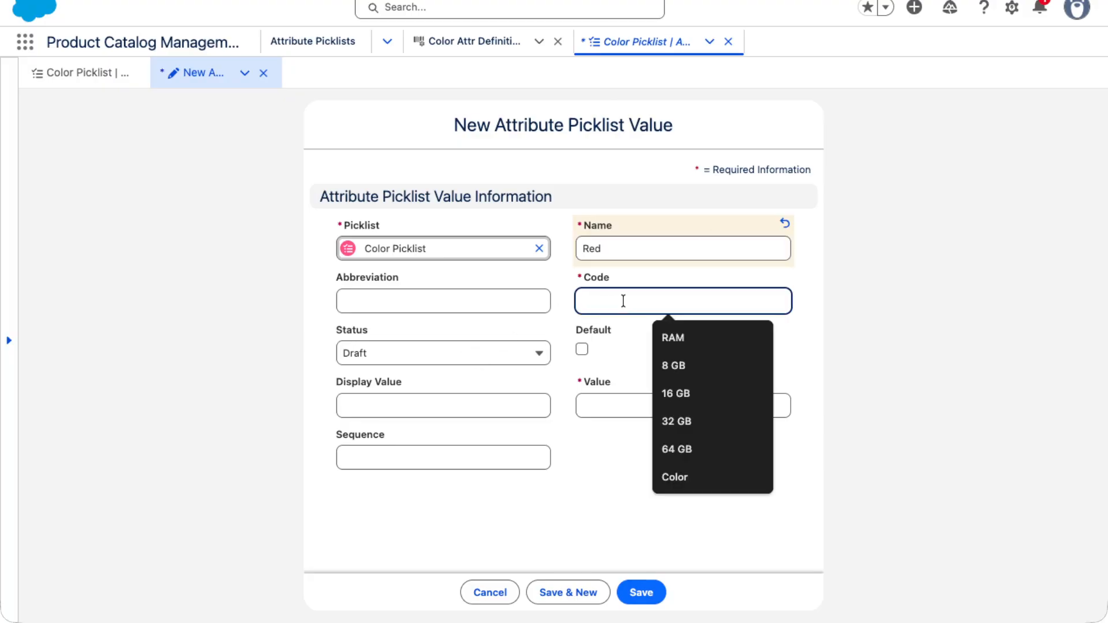
{"action": "type", "text": "Red"}
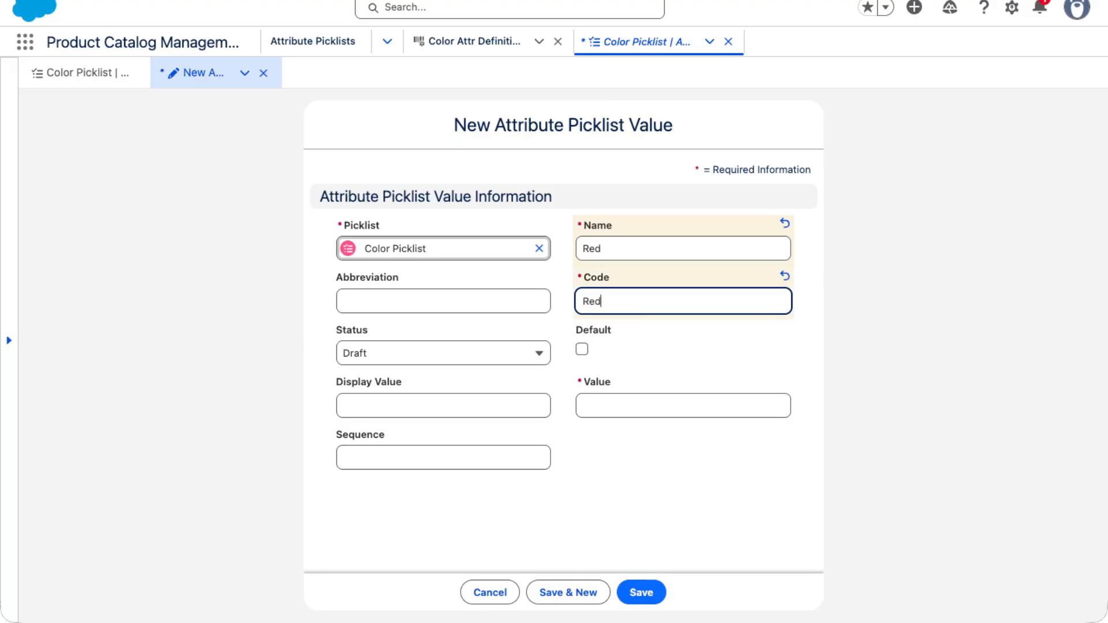
Set the new picklist value's status to Active and fill its Display Value and Value with Red
{"action": "left_click", "coordinate": [462, 361]}
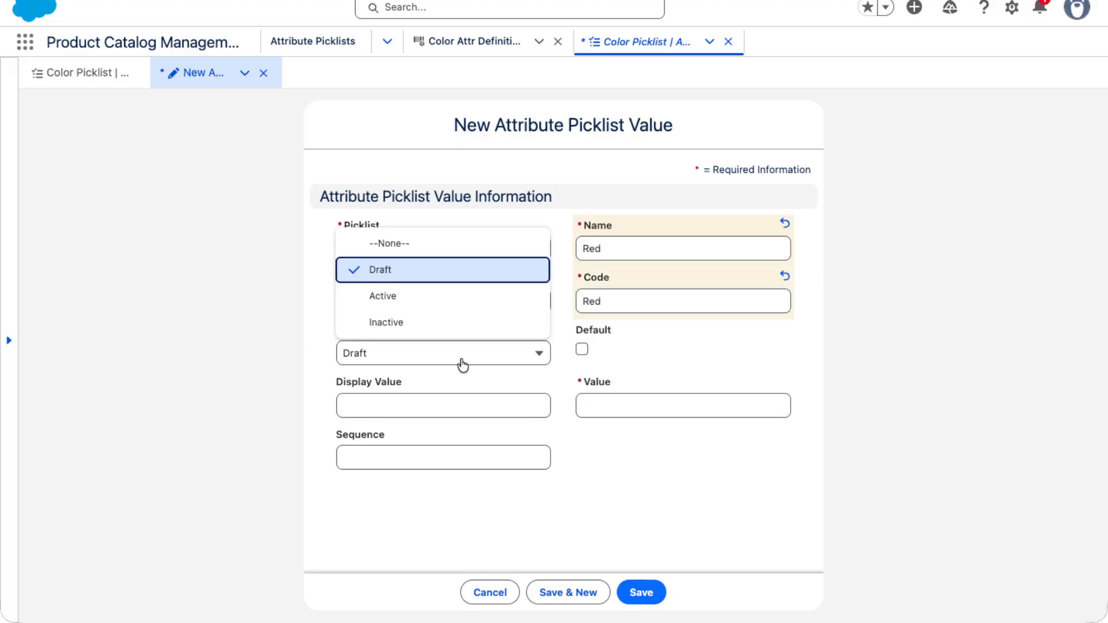
{"action": "left_click", "coordinate": [378, 295]}
{"action": "double_click", "coordinate": [588, 248]}
{"action": "key", "text": "ctrl+c"}
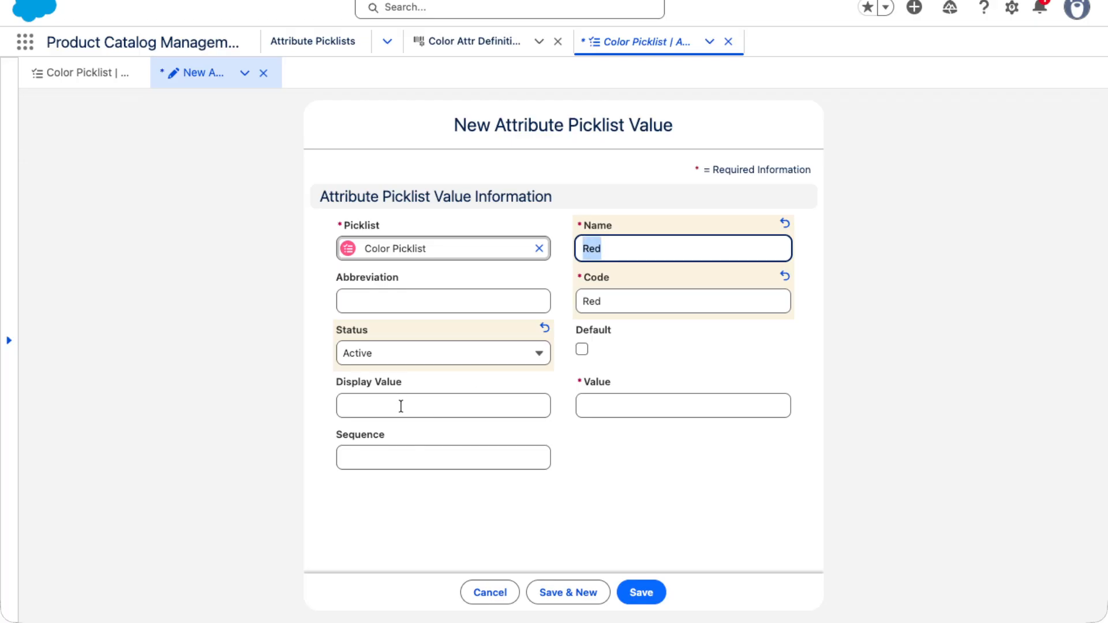
{"action": "left_click", "coordinate": [403, 405]}
{"action": "key", "text": "ctrl+v"}
{"action": "left_click", "coordinate": [604, 420]}
{"action": "left_click", "coordinate": [626, 404]}
{"action": "key", "text": "ctrl+v"}
{"action": "left_click", "coordinate": [597, 455]}
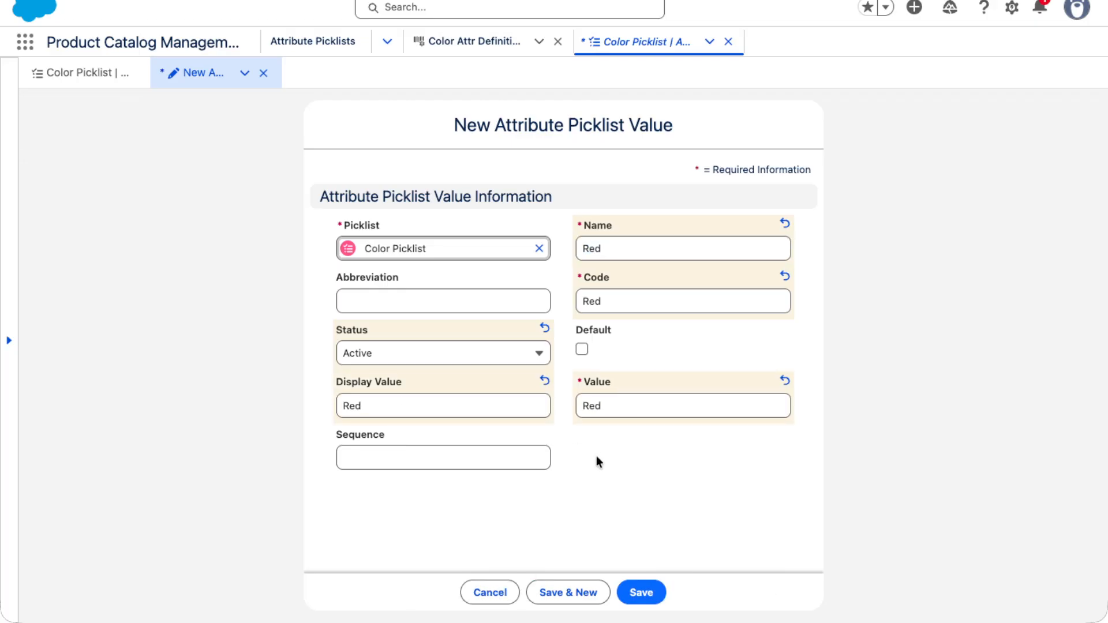
Set the sequence of the Red picklist value to 1 and save it
{"action": "left_click", "coordinate": [394, 462]}
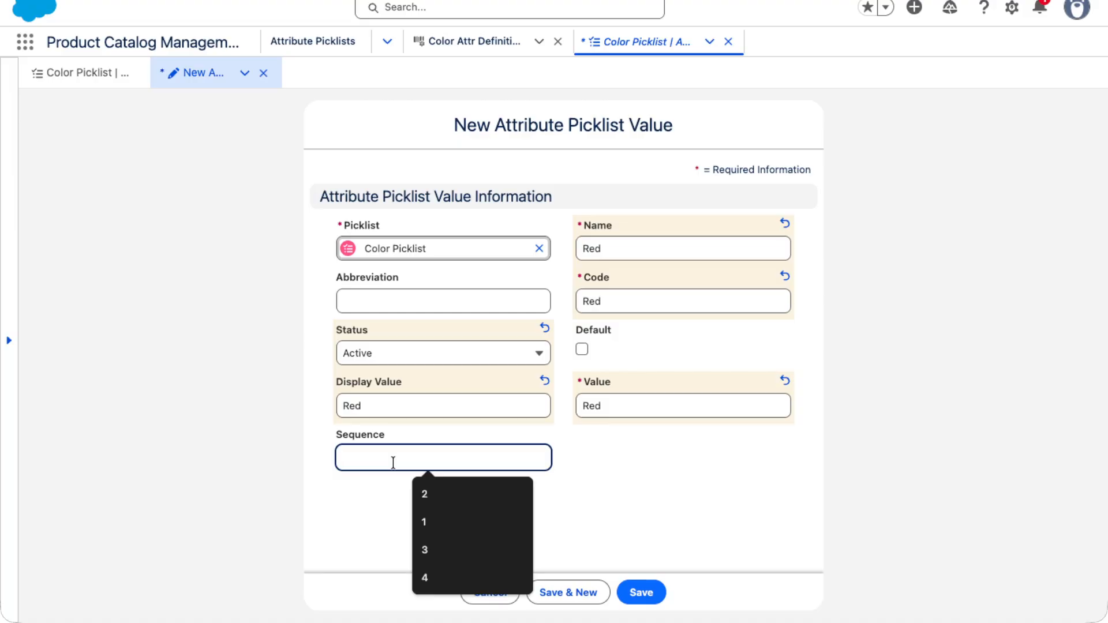
{"action": "type", "text": "1"}
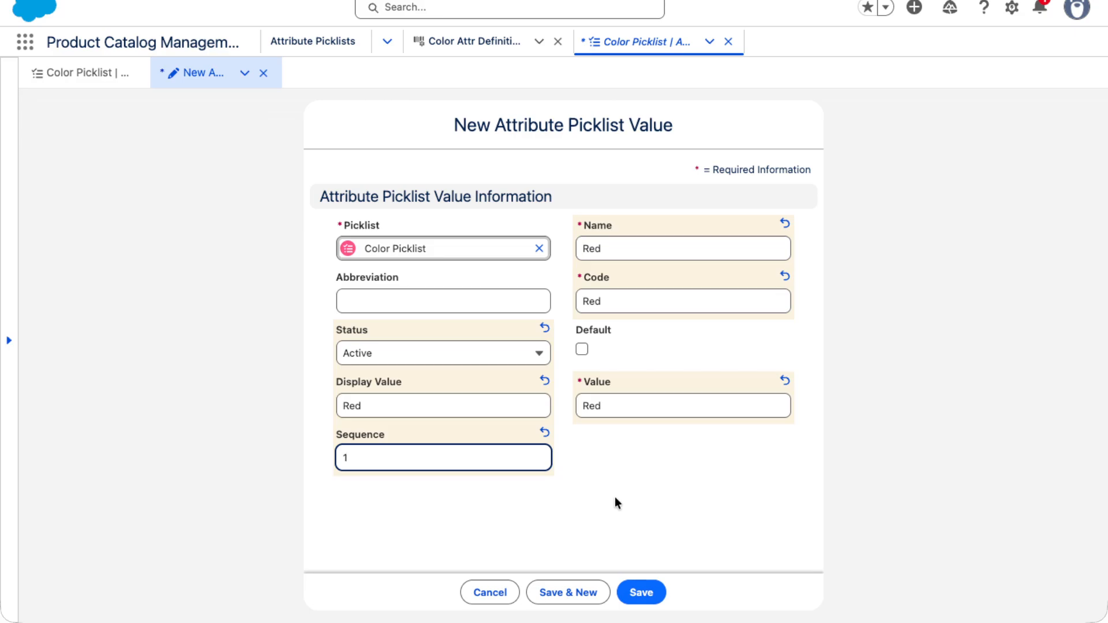
{"action": "left_click", "coordinate": [630, 586]}
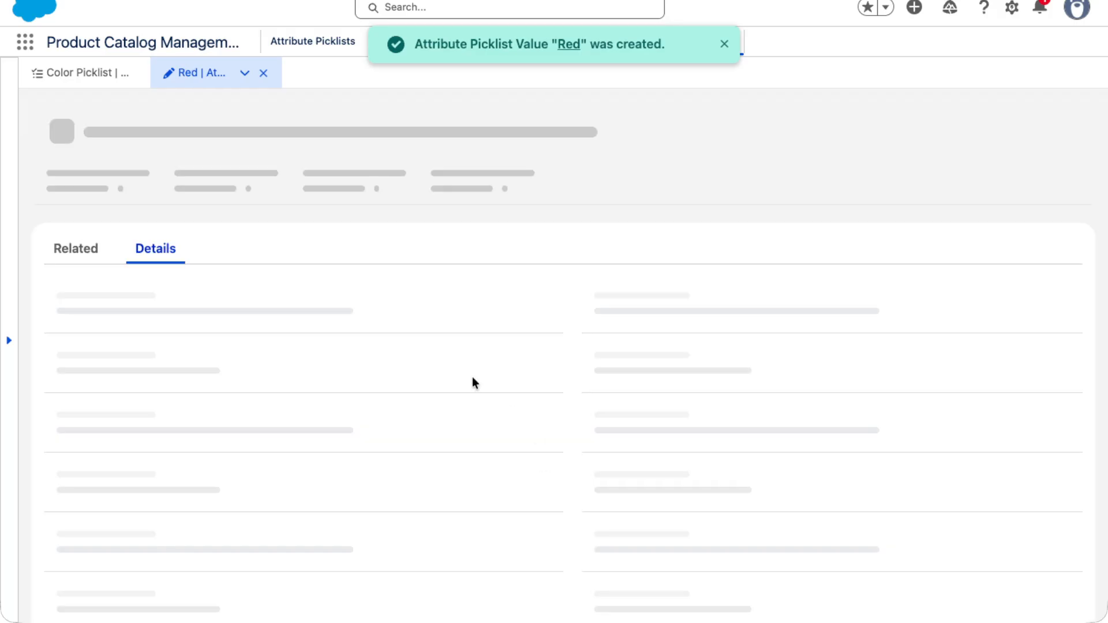
Clone the Red picklist value and change the copy's Name, Code, Value and Display Value to Black
{"action": "left_click", "coordinate": [1051, 133]}
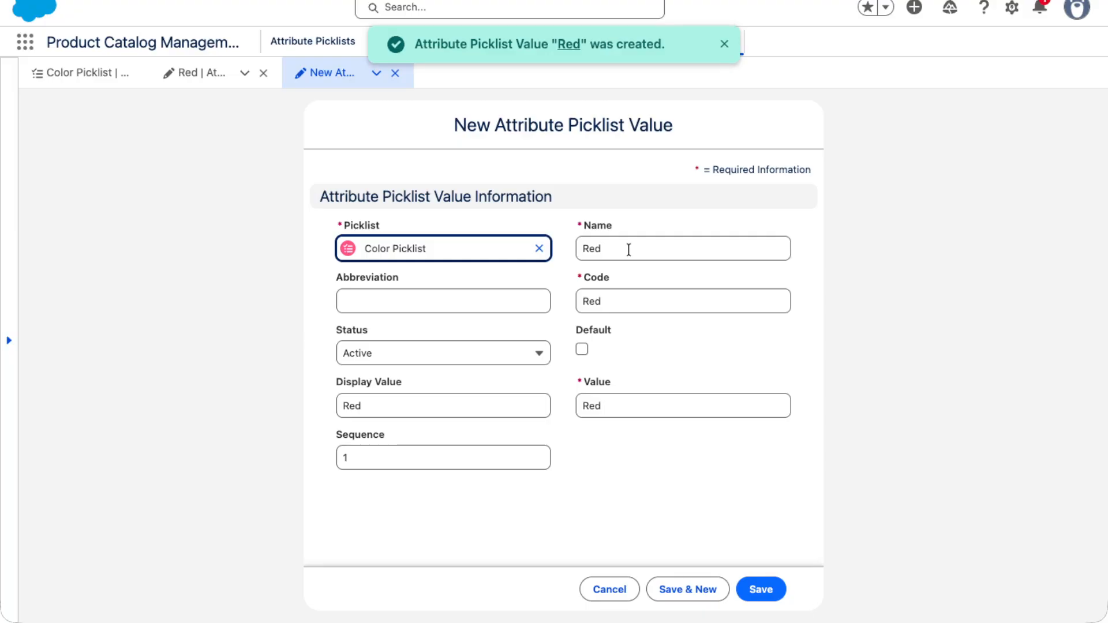
{"action": "left_click_drag", "start_coordinate": [629, 250], "coordinate": [540, 253]}
{"action": "type", "text": "Bla"}
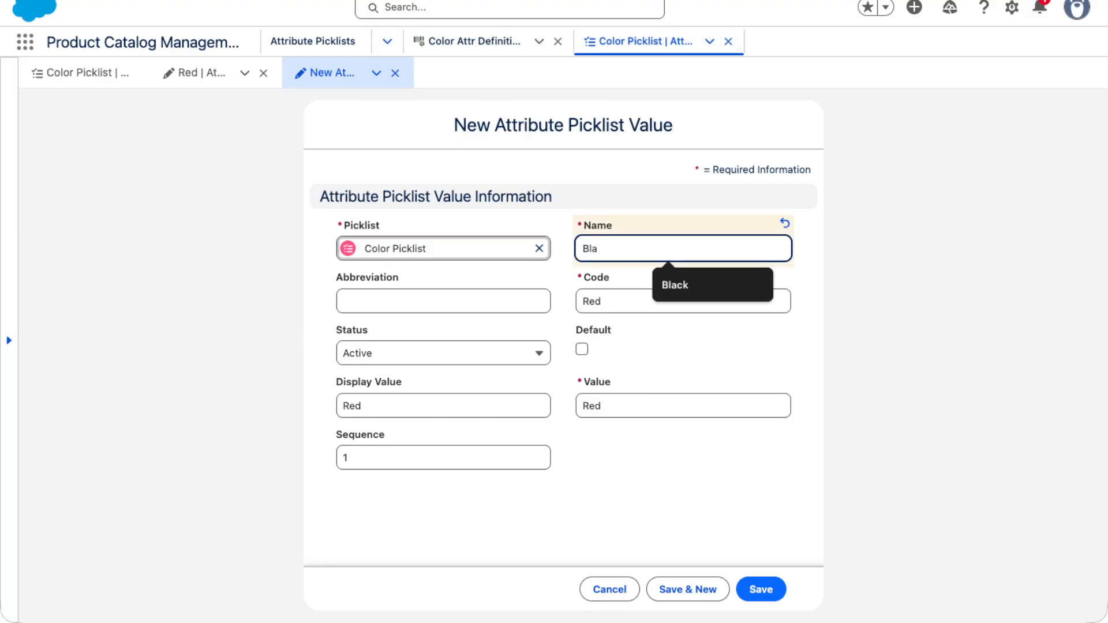
{"action": "type", "text": "ck"}
{"action": "double_click", "coordinate": [593, 254]}
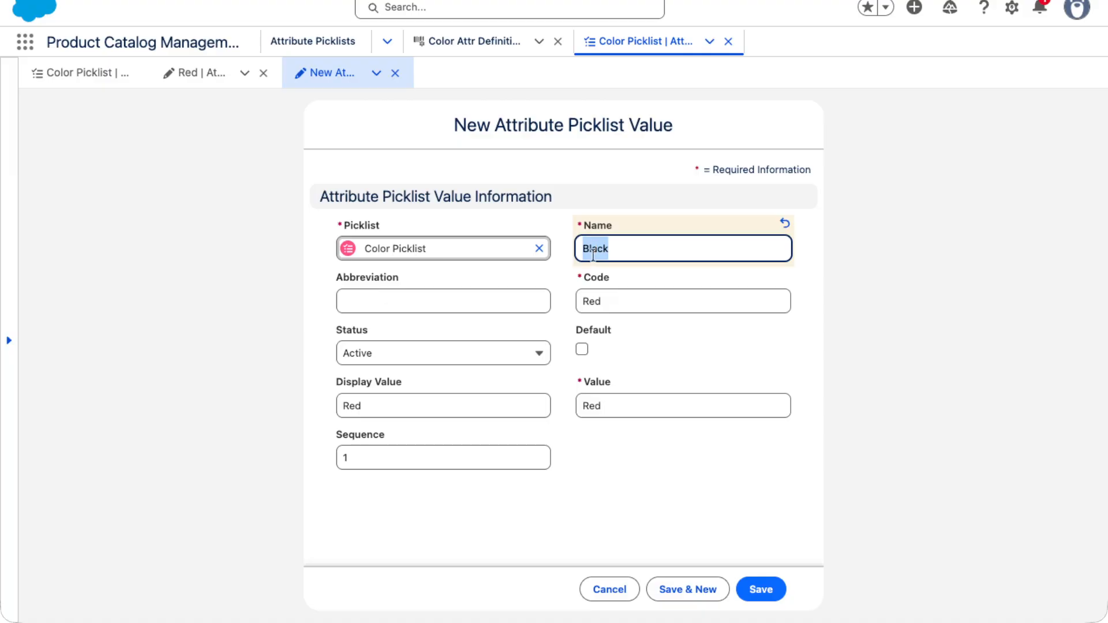
{"action": "key", "text": "ctrl+c"}
{"action": "double_click", "coordinate": [589, 299]}
{"action": "key", "text": "ctrl+v"}
{"action": "double_click", "coordinate": [588, 408]}
{"action": "key", "text": "ctrl+v"}
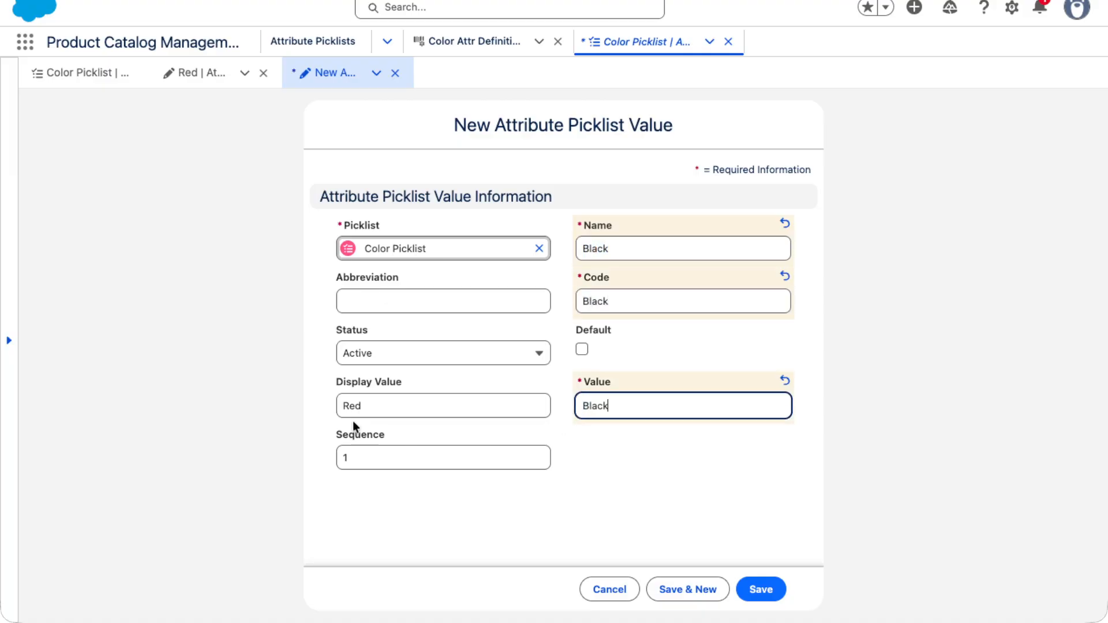
{"action": "double_click", "coordinate": [352, 408]}
{"action": "key", "text": "ctrl+v"}
Try to save the Black copy with sequence 2, and discard it
{"action": "double_click", "coordinate": [363, 456]}
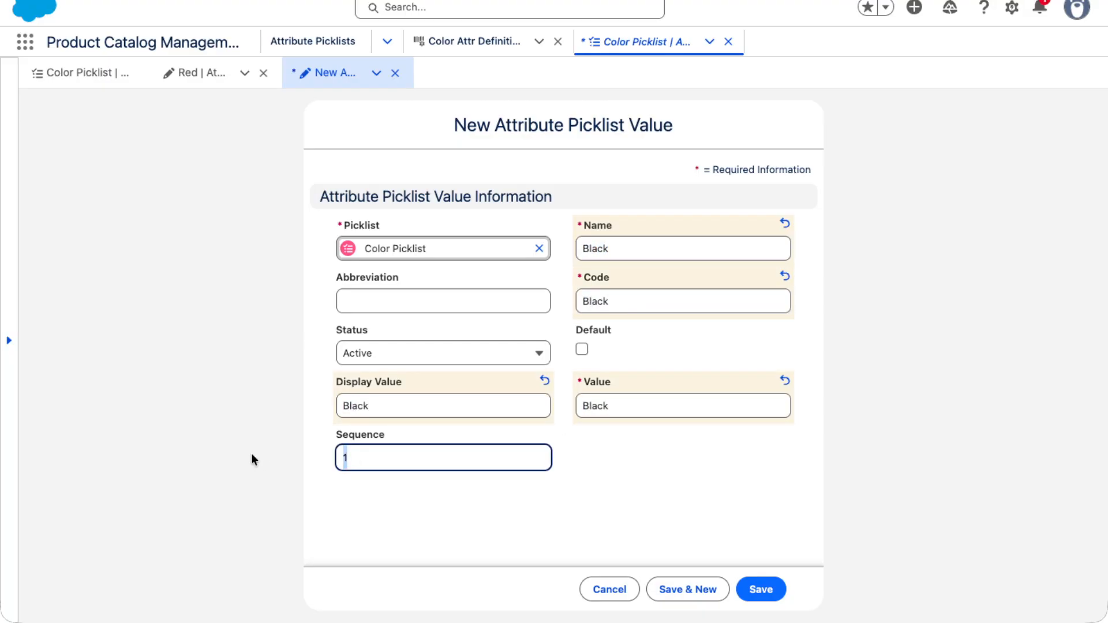
{"action": "type", "text": "2"}
{"action": "left_click", "coordinate": [760, 589]}
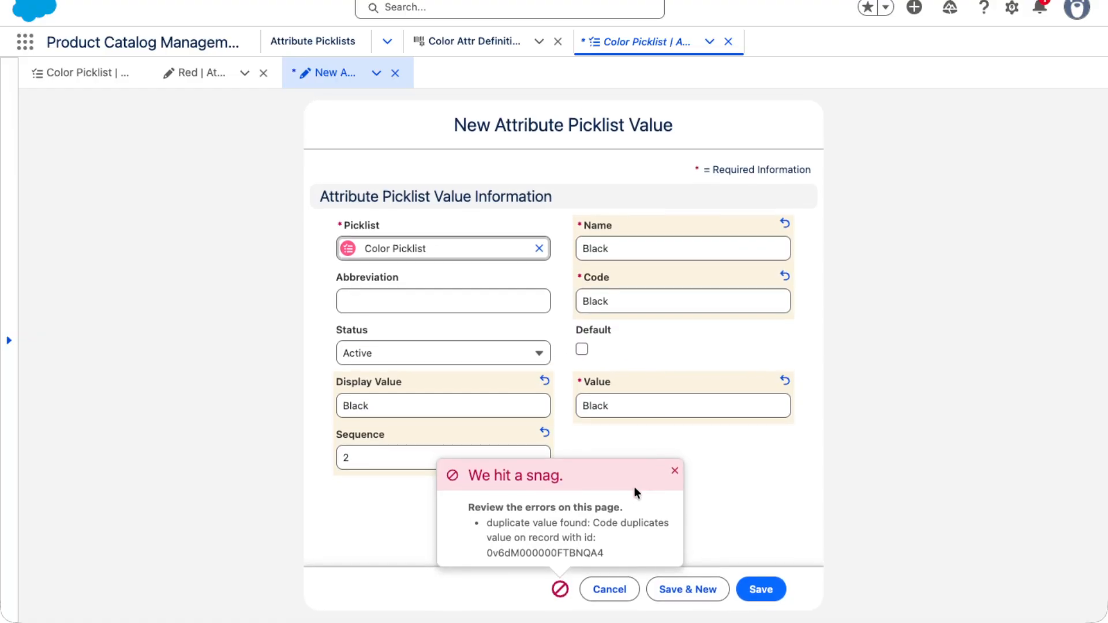
{"action": "left_click", "coordinate": [675, 471]}
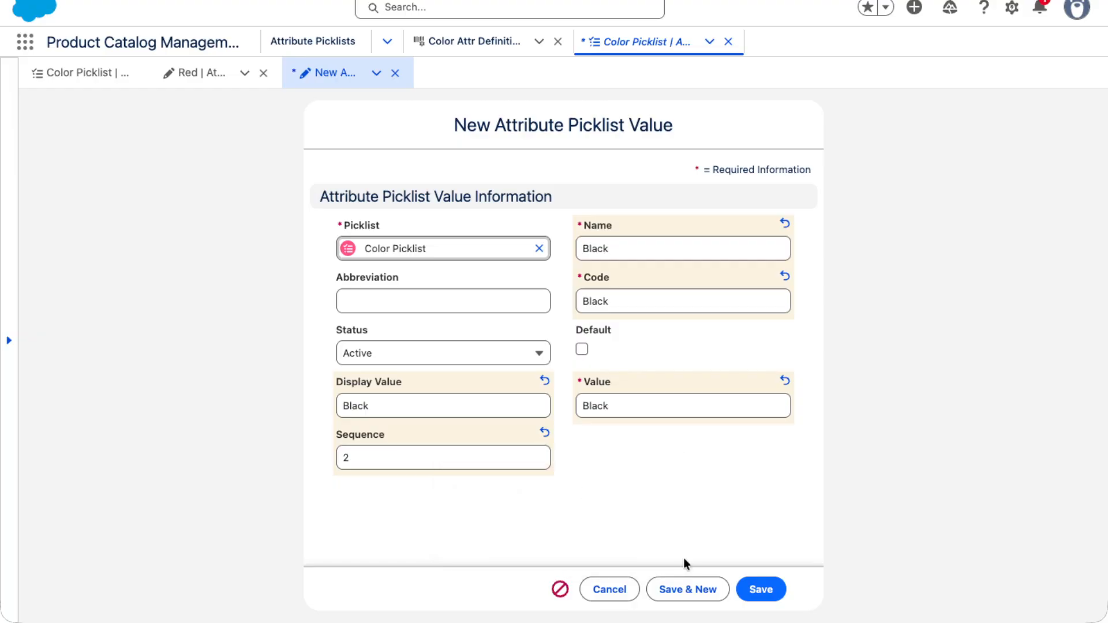
{"action": "left_click", "coordinate": [760, 589]}
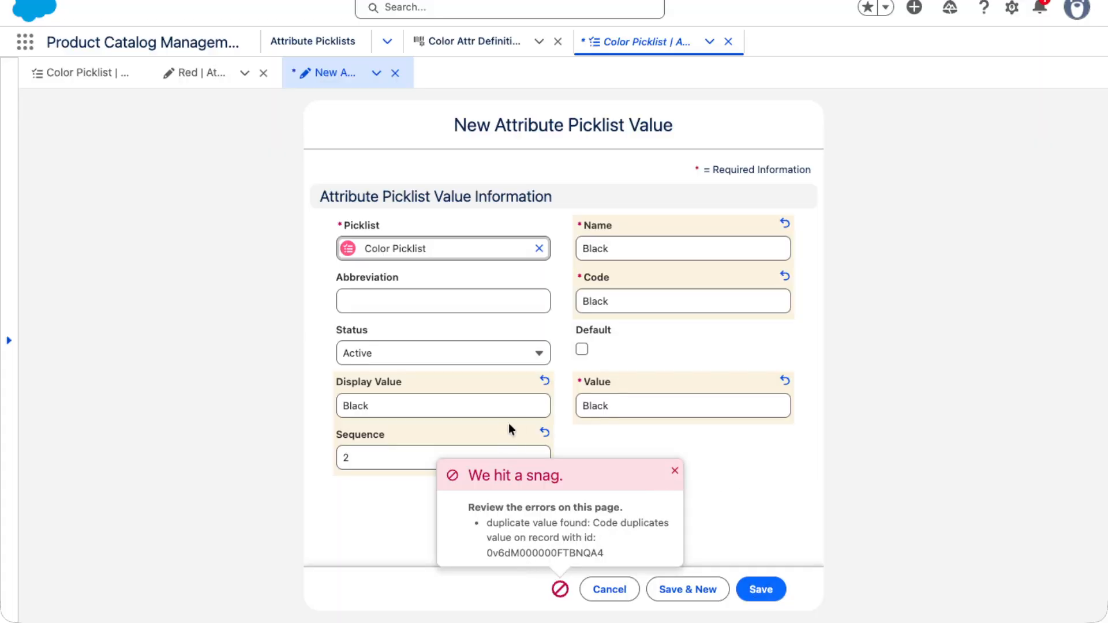
{"action": "left_click", "coordinate": [603, 589]}
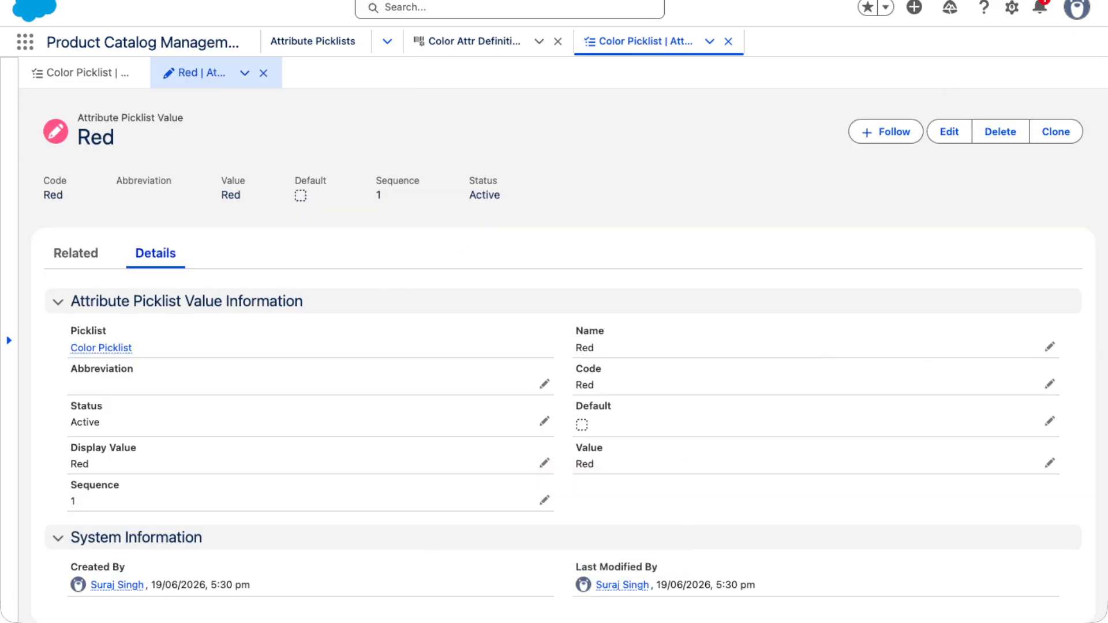
Add a new value to the Color Picklist and fill its Name, Code, Display Value and Value with Black
{"action": "left_click", "coordinate": [75, 74]}
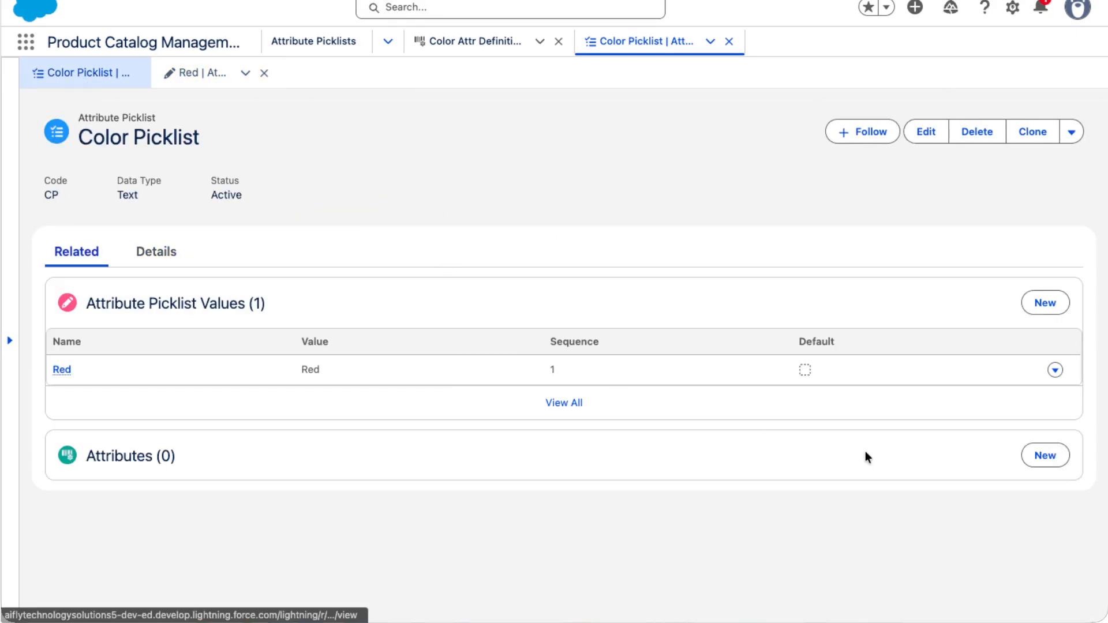
{"action": "left_click", "coordinate": [1045, 303]}
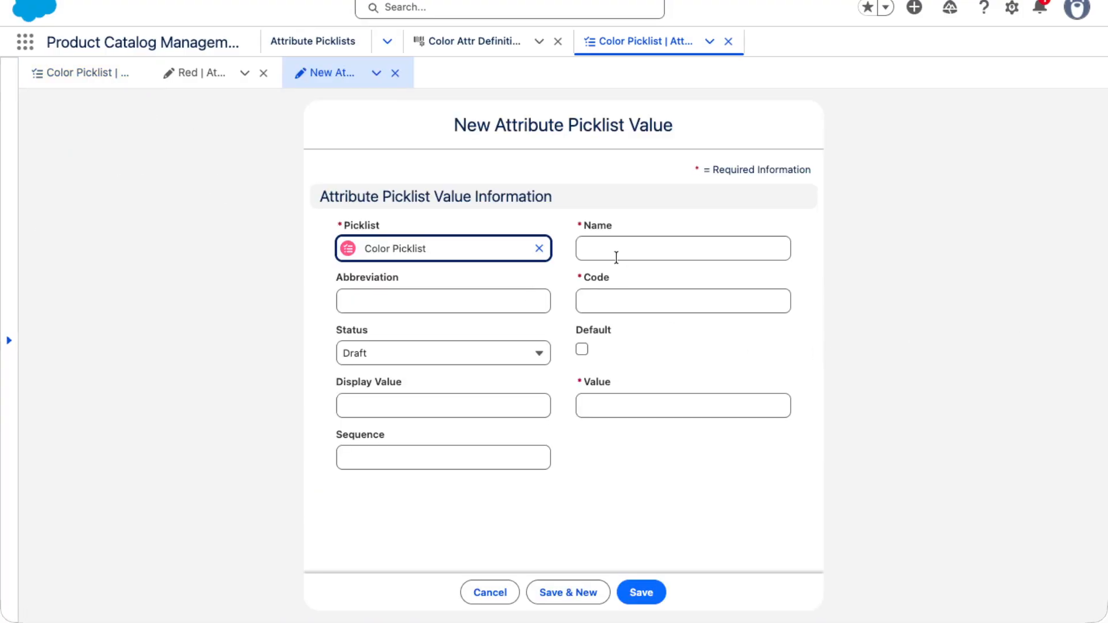
{"action": "left_click", "coordinate": [620, 248]}
{"action": "type", "text": "Black"}
{"action": "left_click", "coordinate": [616, 300]}
{"action": "type", "text": "Black"}
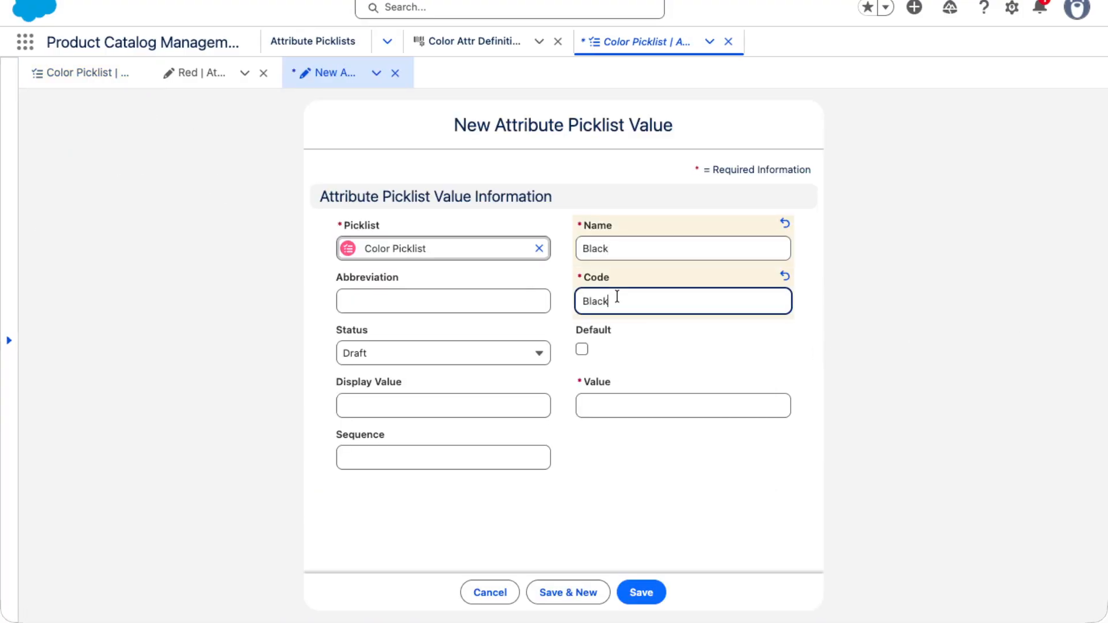
{"action": "left_click", "coordinate": [421, 407]}
{"action": "type", "text": "Black"}
{"action": "left_click", "coordinate": [613, 412]}
{"action": "type", "text": "Black"}
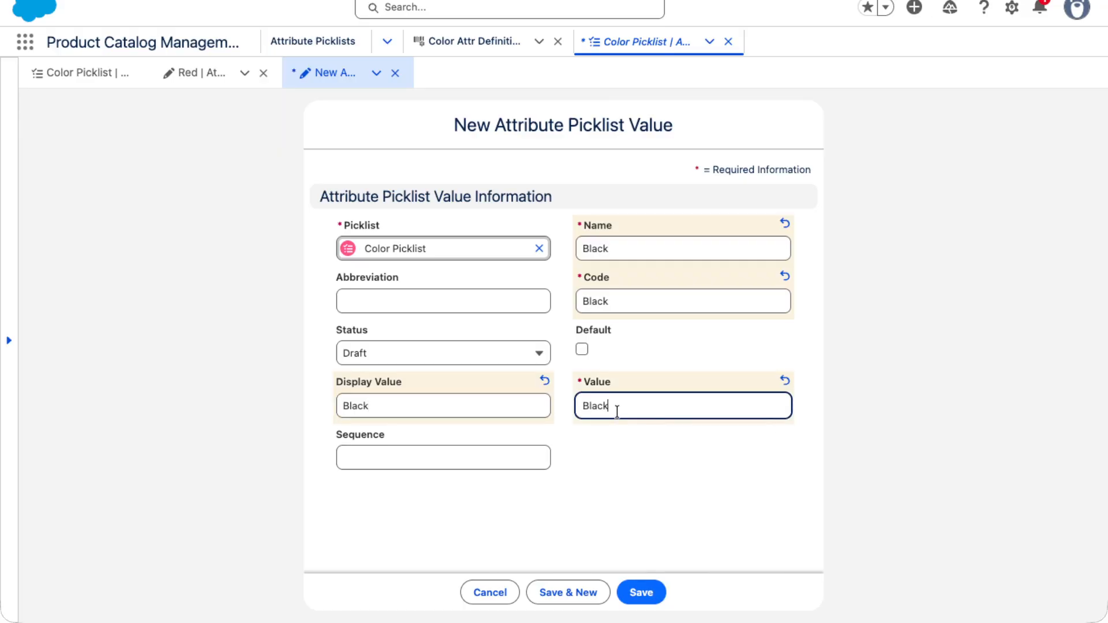
Set the new Black value's status to Active and its sequence to 2, and try to save it
{"action": "left_click", "coordinate": [446, 354]}
{"action": "left_click", "coordinate": [374, 294]}
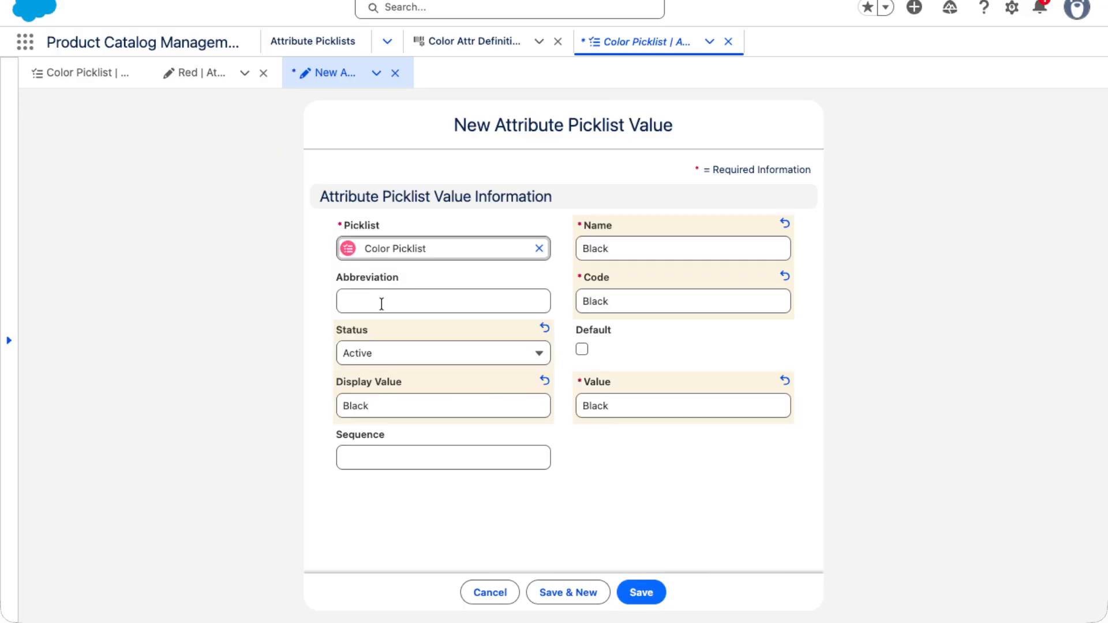
{"action": "left_click", "coordinate": [405, 468]}
{"action": "left_click", "coordinate": [425, 494]}
{"action": "left_click", "coordinate": [641, 593]}
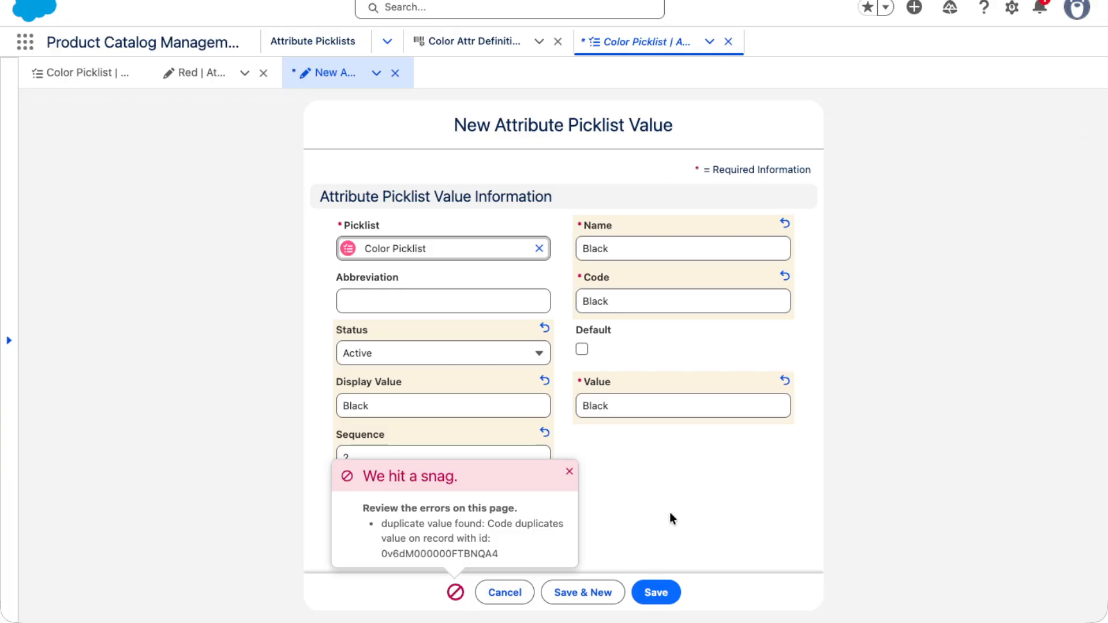
Change the Black picklist value's Code to BLK and save it
{"action": "left_click", "coordinate": [618, 302]}
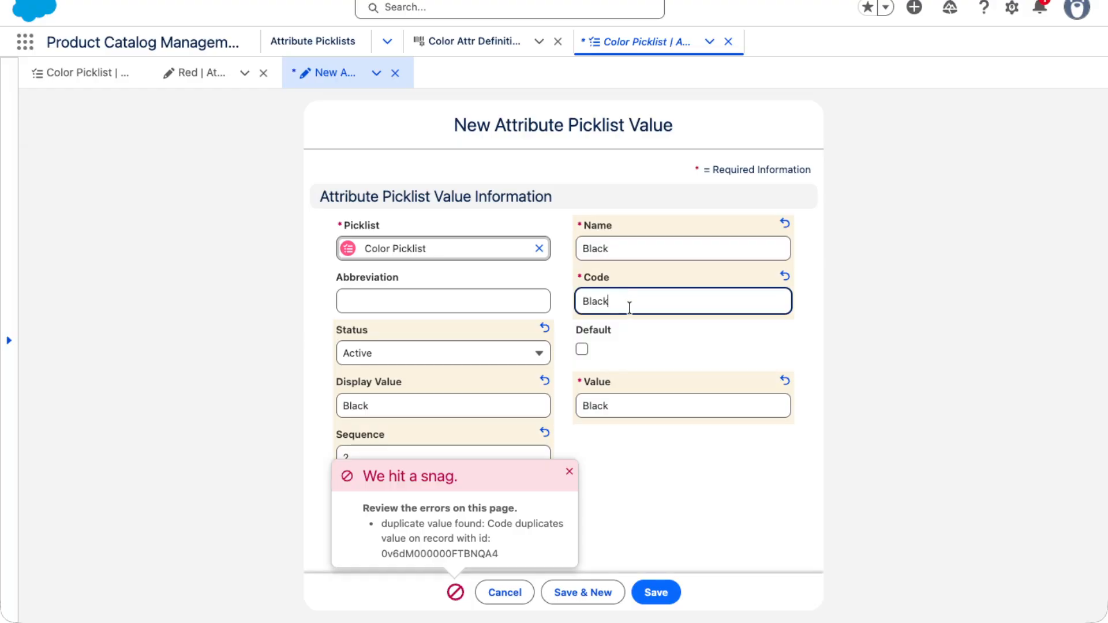
{"action": "key", "text": "BackSpace"}
{"action": "key", "text": "BackSpace"}
{"action": "key", "text": "BackSpace"}
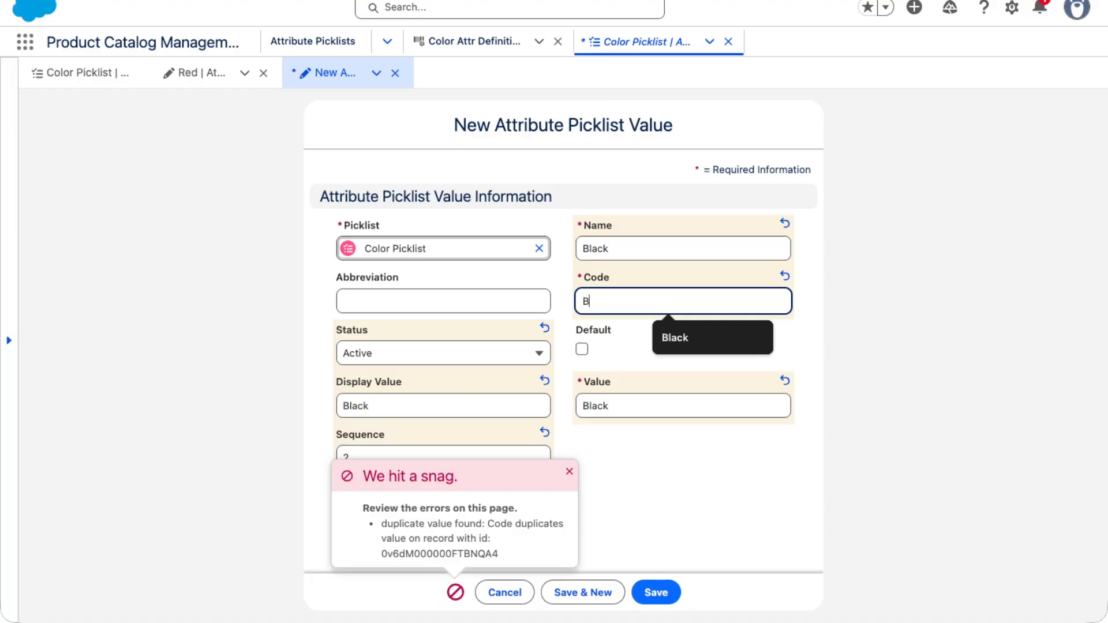
{"action": "type", "text": "LK"}
{"action": "left_click", "coordinate": [629, 539]}
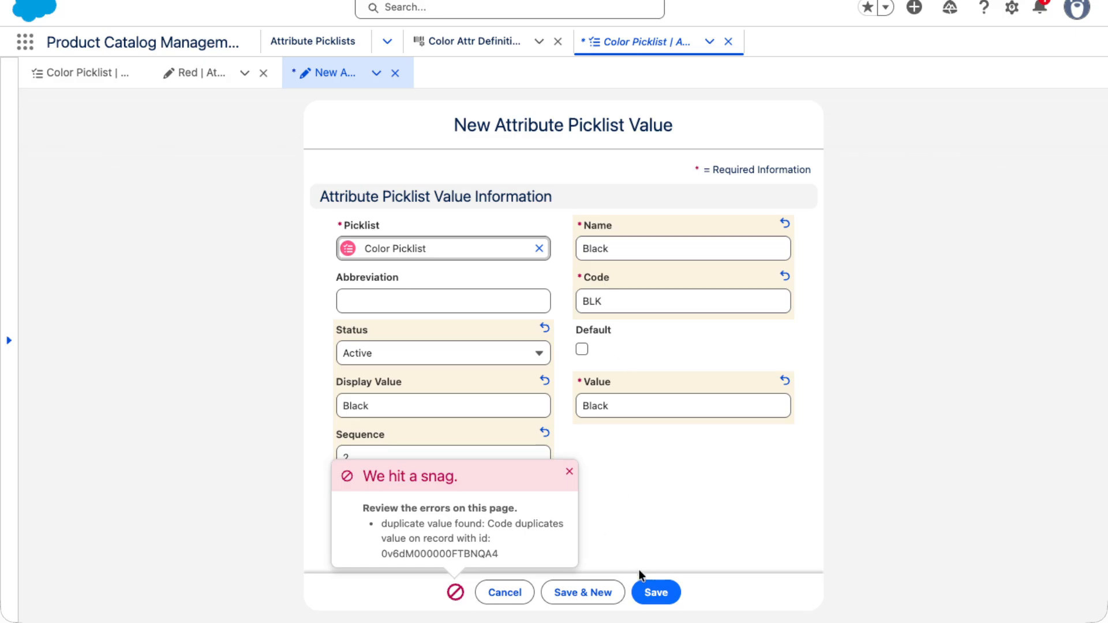
{"action": "left_click", "coordinate": [646, 589]}
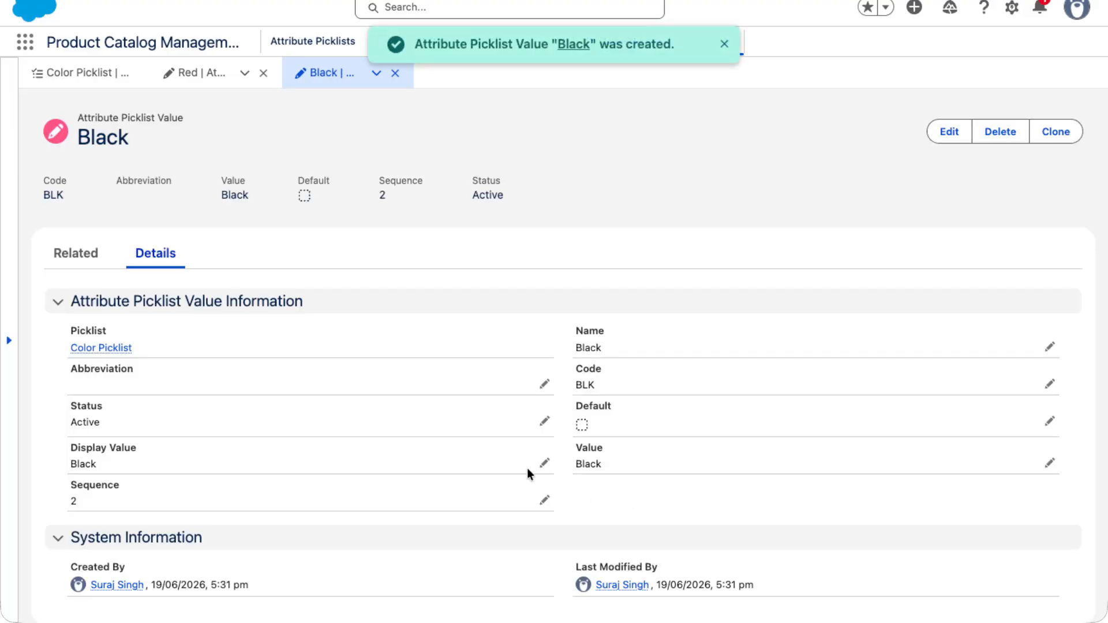
{"action": "scroll", "coordinate": [369, 409], "scroll_direction": "up", "scroll_amount": 5}
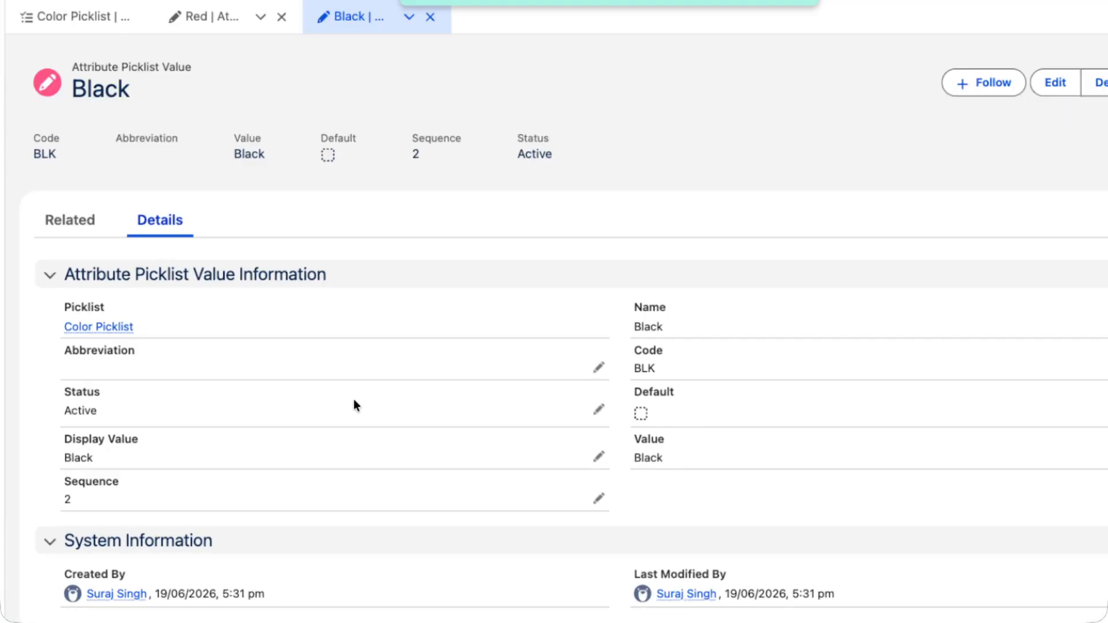
{"action": "scroll", "coordinate": [369, 309], "scroll_direction": "down", "scroll_amount": 5}
{"action": "scroll", "coordinate": [370, 309], "scroll_direction": "down", "scroll_amount": 1}
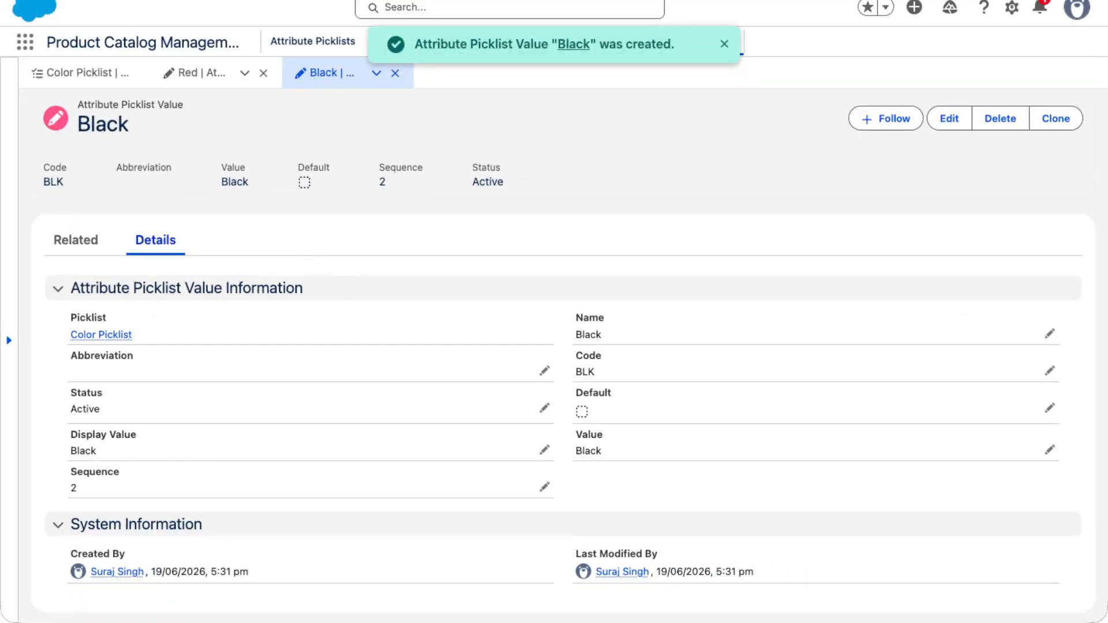
Clone the Black picklist value and change the copy's Name and Code to Grey
{"action": "left_click", "coordinate": [1054, 118]}
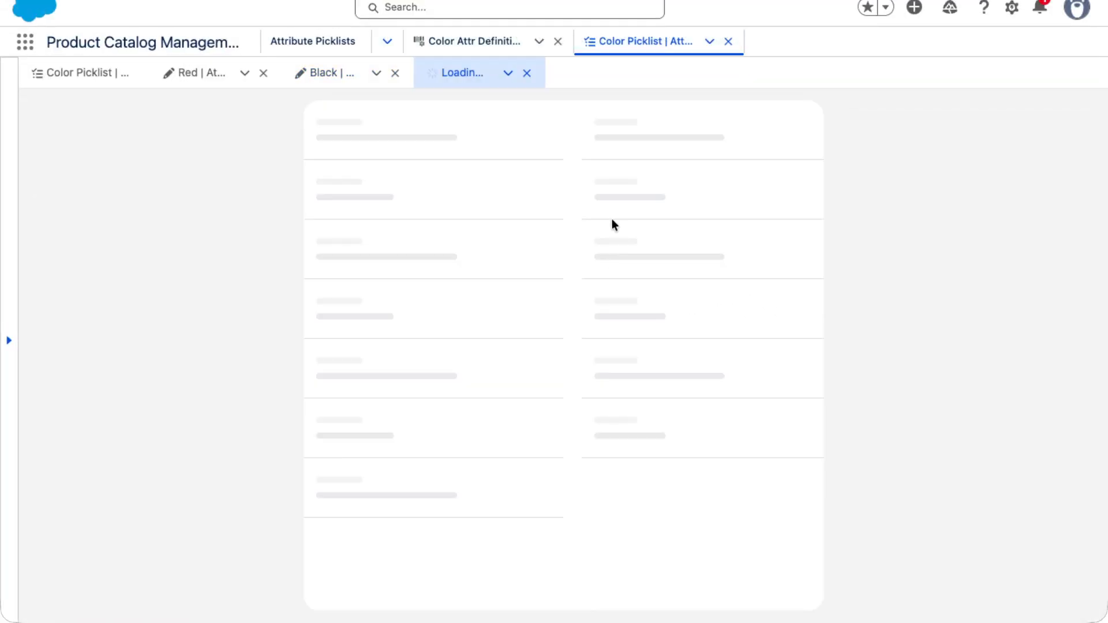
{"action": "double_click", "coordinate": [610, 255]}
{"action": "type", "text": "Grey"}
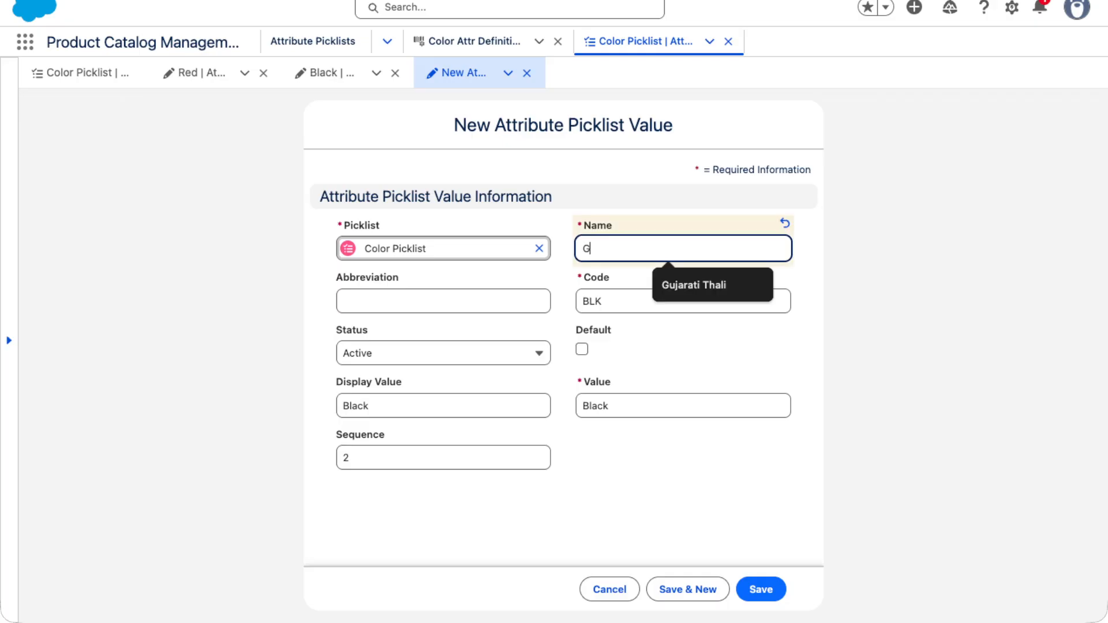
{"action": "double_click", "coordinate": [589, 249]}
{"action": "key", "text": "ctrl+c"}
{"action": "double_click", "coordinate": [591, 302]}
{"action": "key", "text": "ctrl+v"}
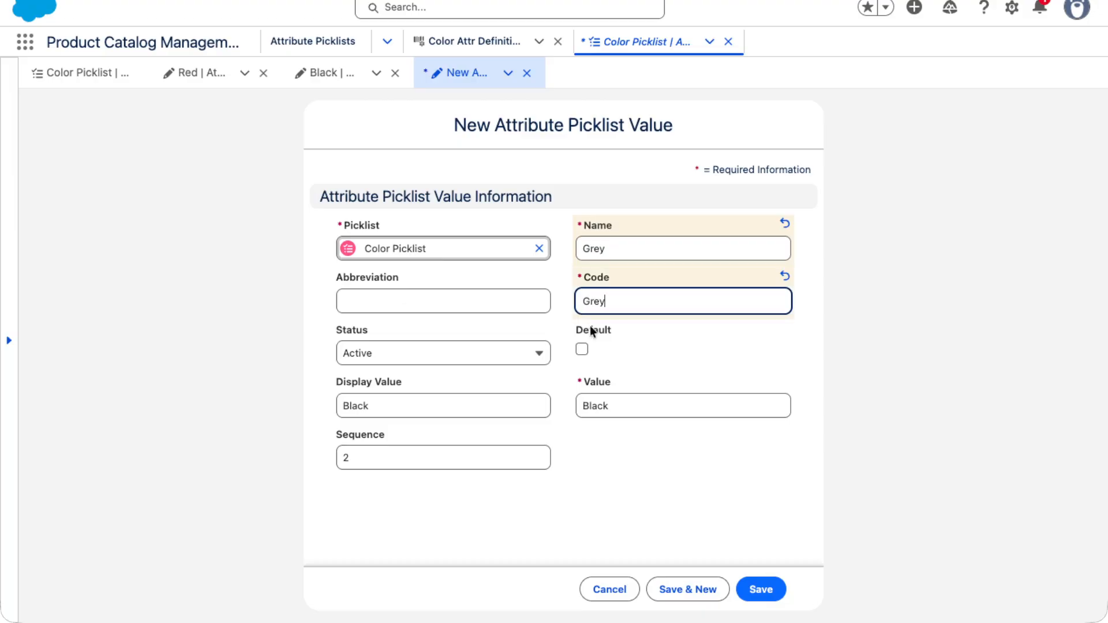
Set the copy's Value and Display Value to Grey and its sequence to 3, and save it
{"action": "double_click", "coordinate": [591, 410]}
{"action": "key", "text": "ctrl+v"}
{"action": "double_click", "coordinate": [339, 405]}
{"action": "key", "text": "ctrl+v"}
{"action": "double_click", "coordinate": [347, 458]}
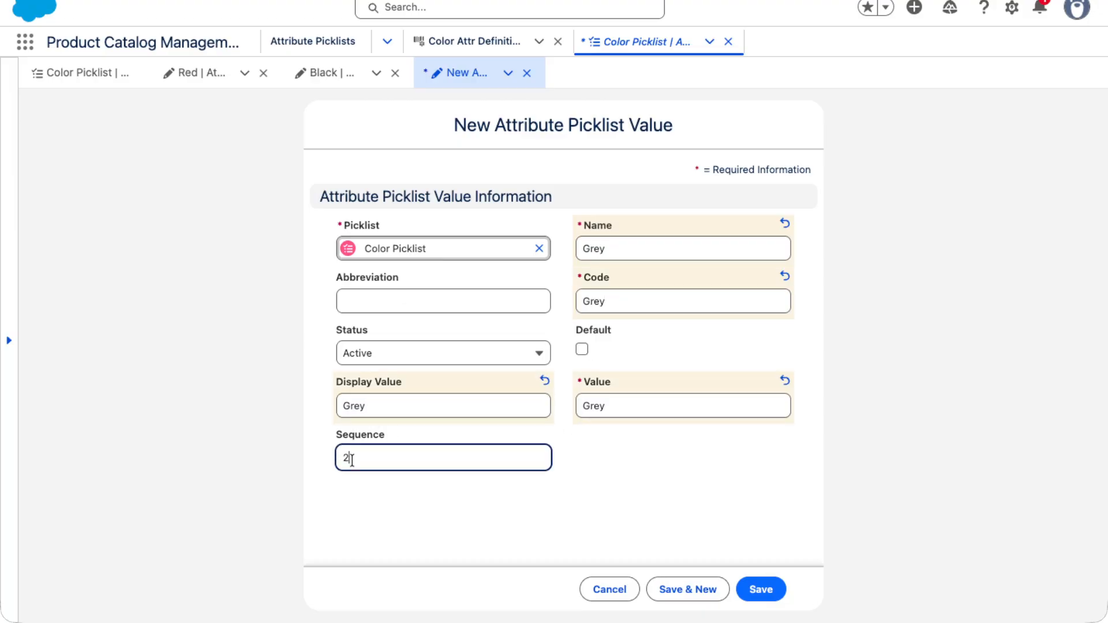
{"action": "type", "text": "3"}
{"action": "left_click", "coordinate": [765, 583]}
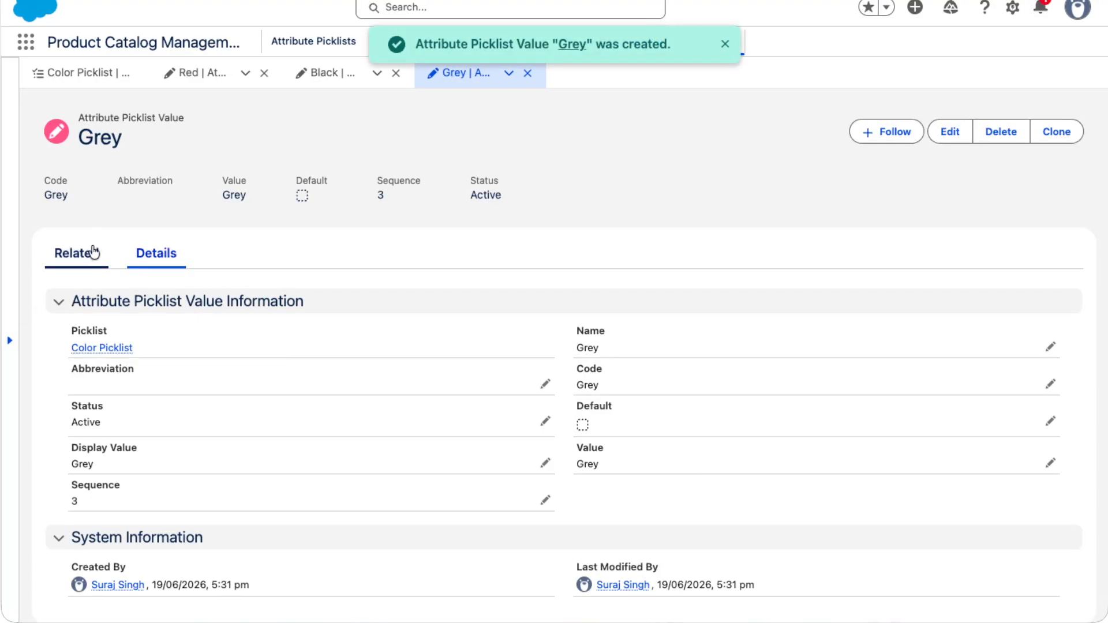
Return to the Color Picklist record, and find and open the Attribute Picklists list
{"action": "left_click", "coordinate": [97, 350]}
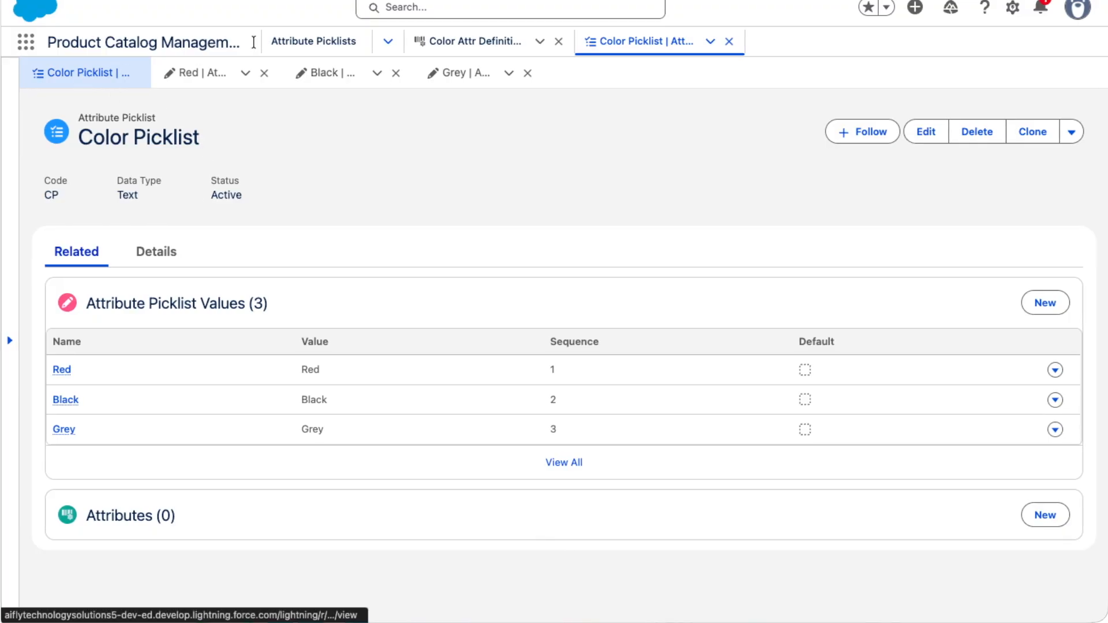
{"action": "left_click", "coordinate": [26, 41]}
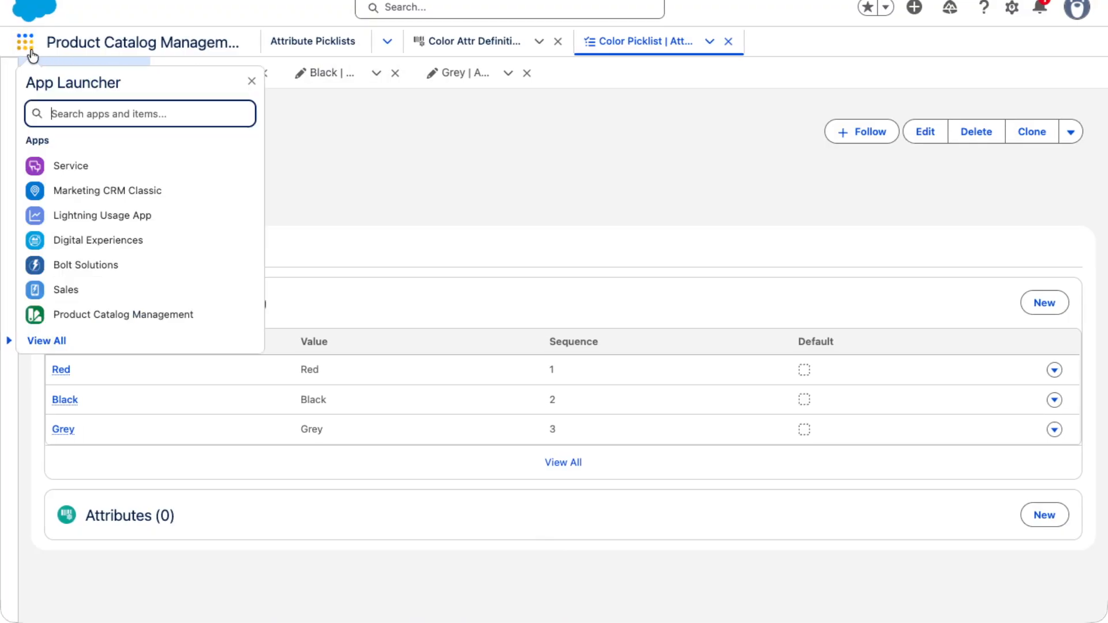
{"action": "type", "text": "Piclist"}
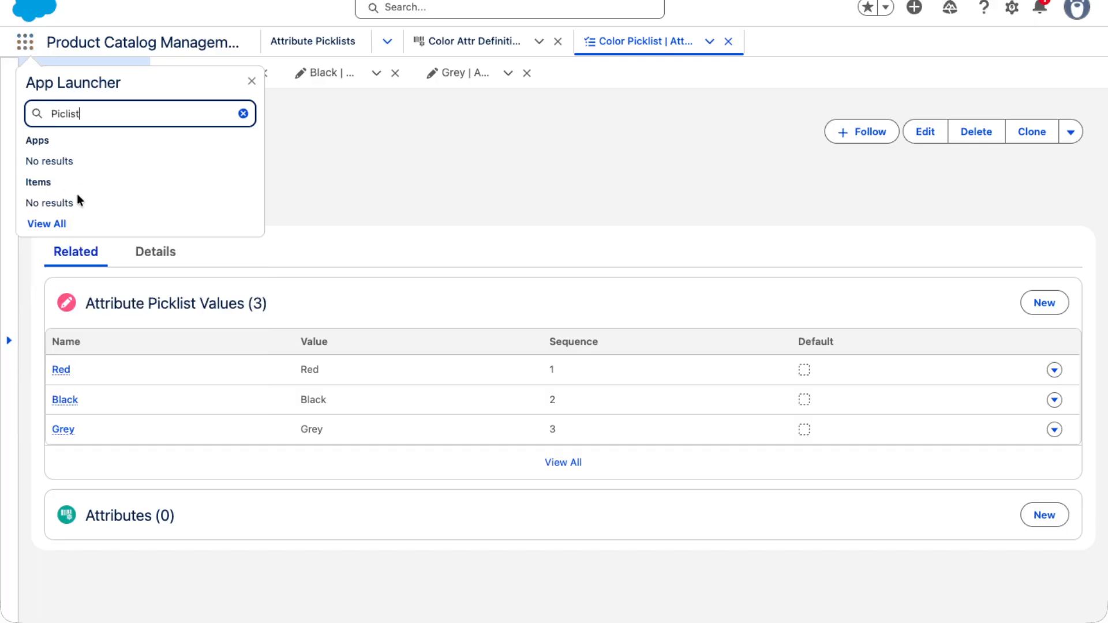
{"action": "key", "text": "BackSpace"}
{"action": "key", "text": "BackSpace"}
{"action": "key", "text": "BackSpace"}
{"action": "key", "text": "BackSpace"}
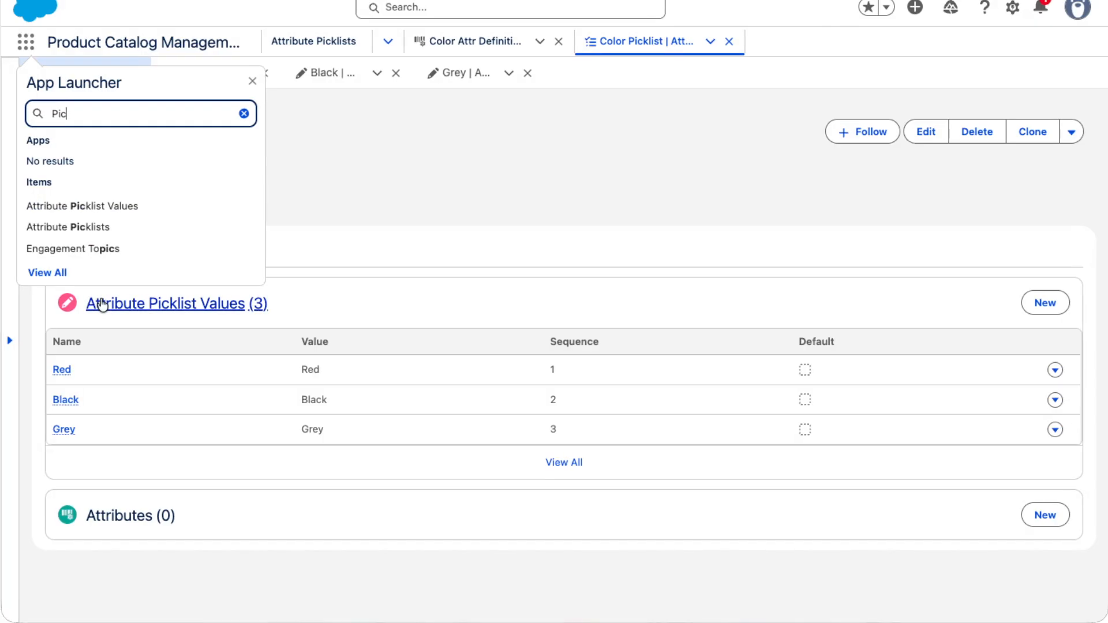
{"action": "left_click", "coordinate": [76, 227]}
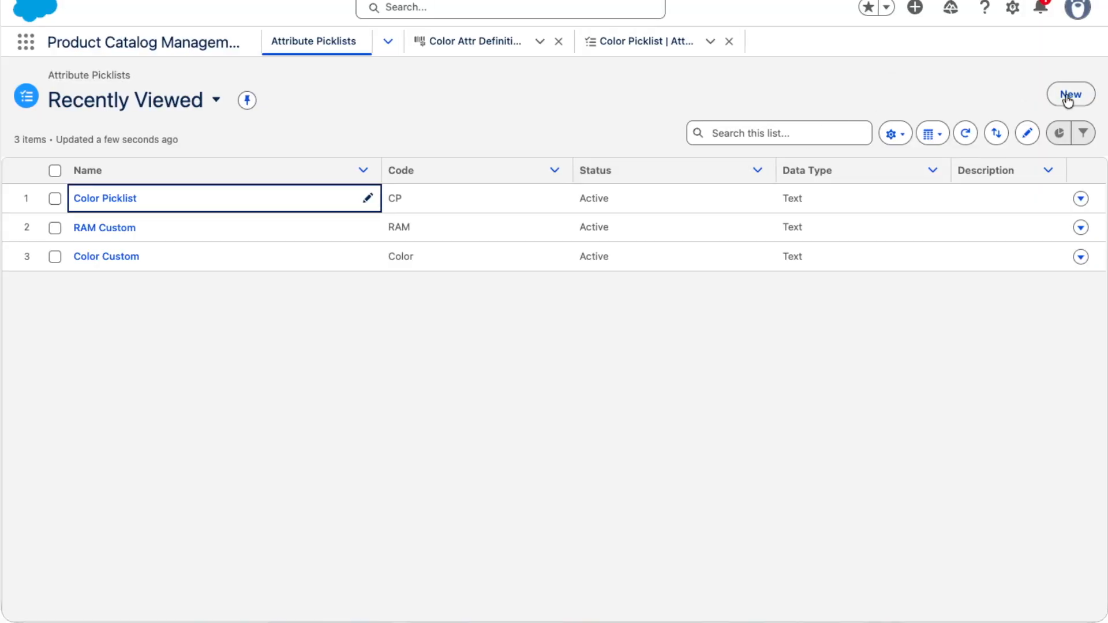
Start a new attribute picklist with the name RAM Picklist and the code RAM
{"action": "left_click", "coordinate": [1070, 94]}
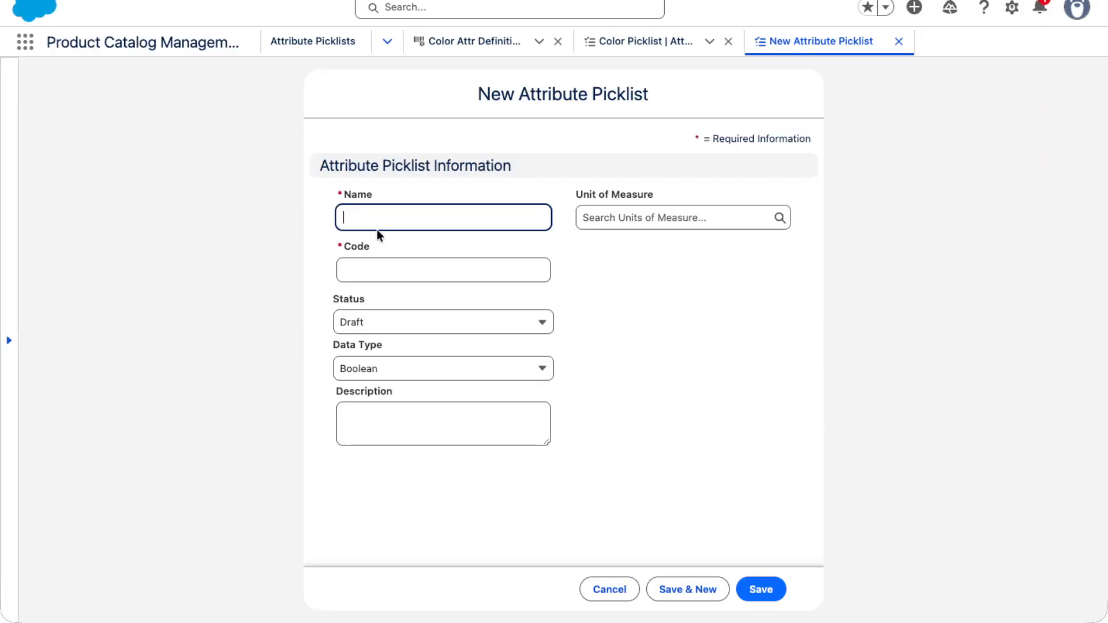
{"action": "type", "text": "RAM "}
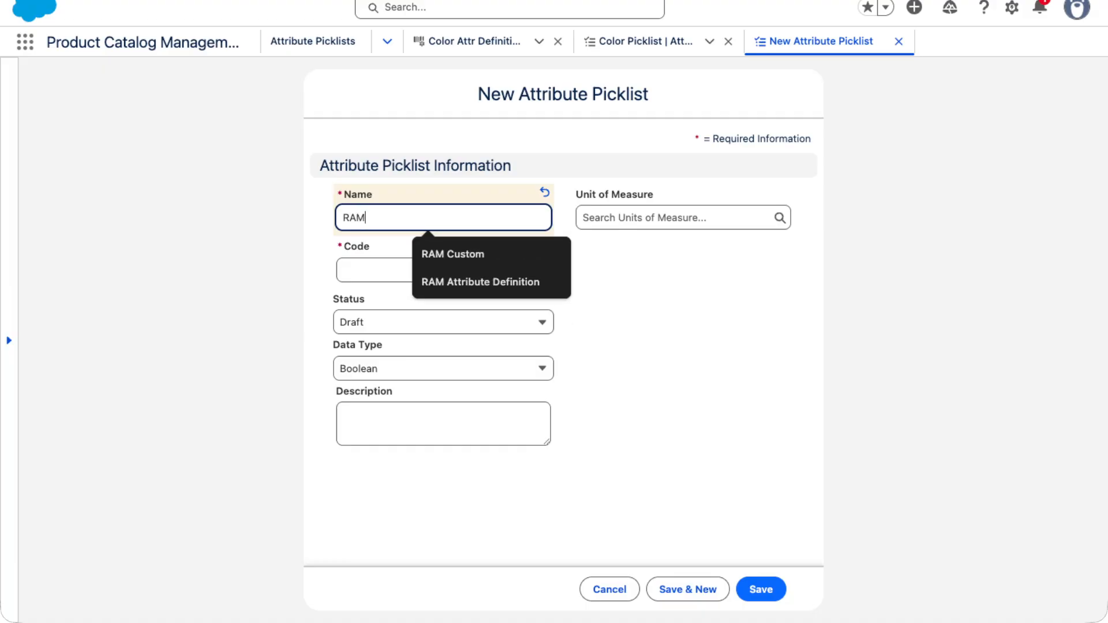
{"action": "type", "text": "Picklist"}
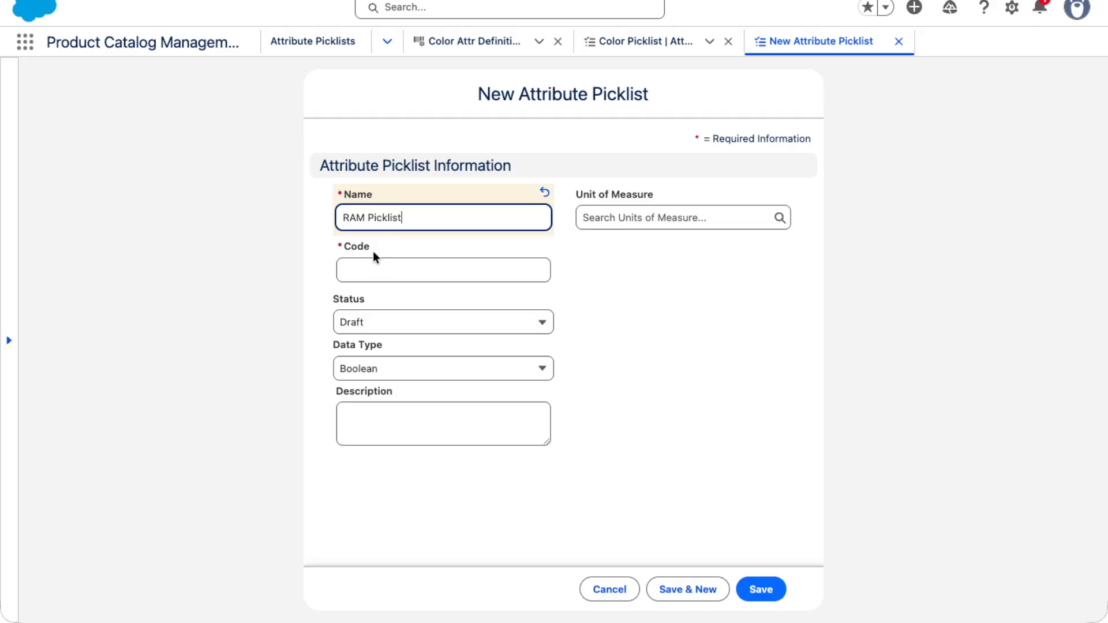
{"action": "left_click", "coordinate": [383, 269]}
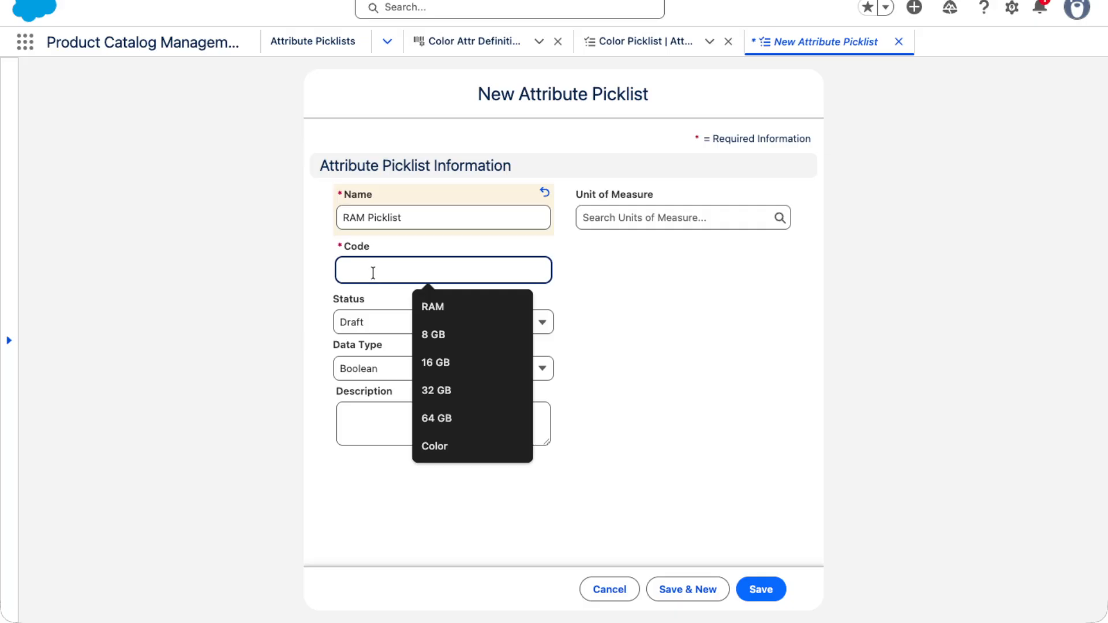
{"action": "type", "text": "RAM"}
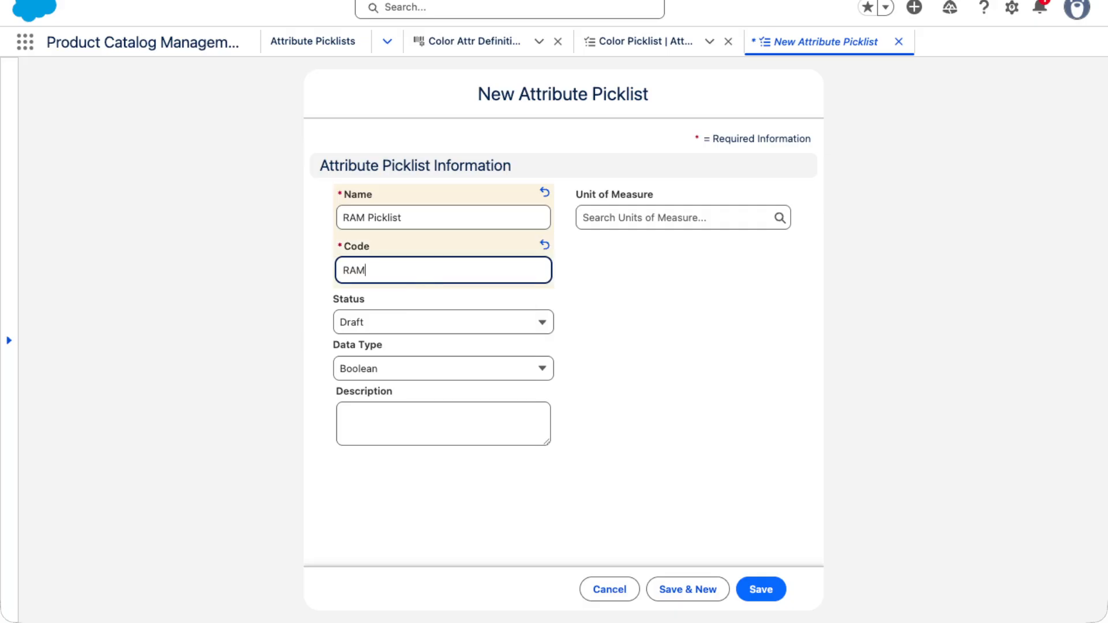
Set the RAM Picklist's status to Active and its data type to Text, and try to save it
{"action": "left_click", "coordinate": [388, 325]}
{"action": "left_click", "coordinate": [358, 406]}
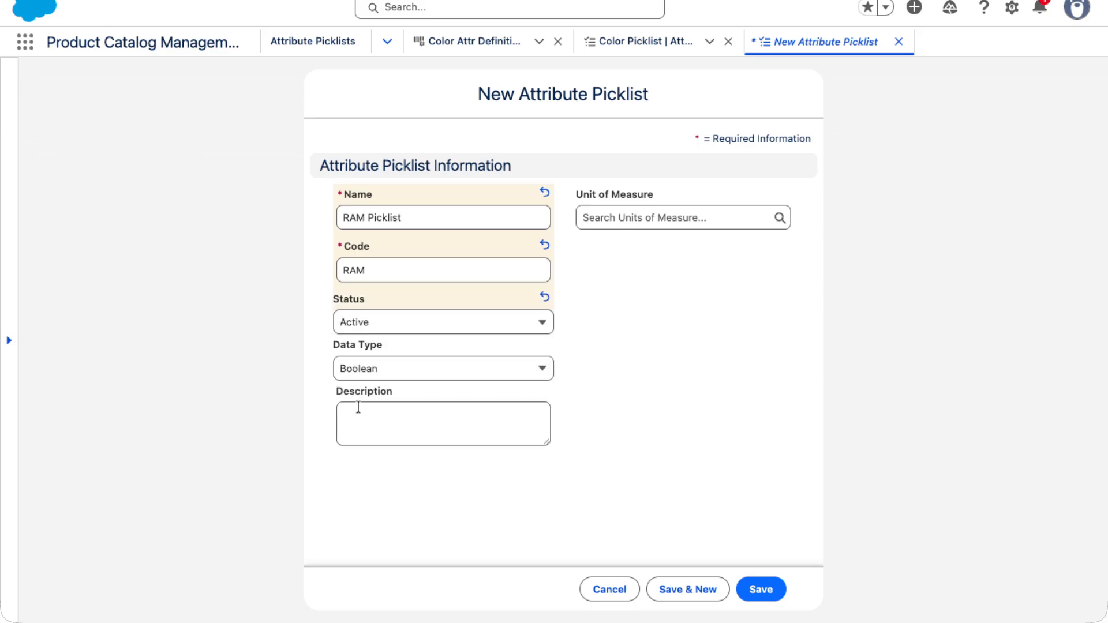
{"action": "left_click", "coordinate": [376, 381]}
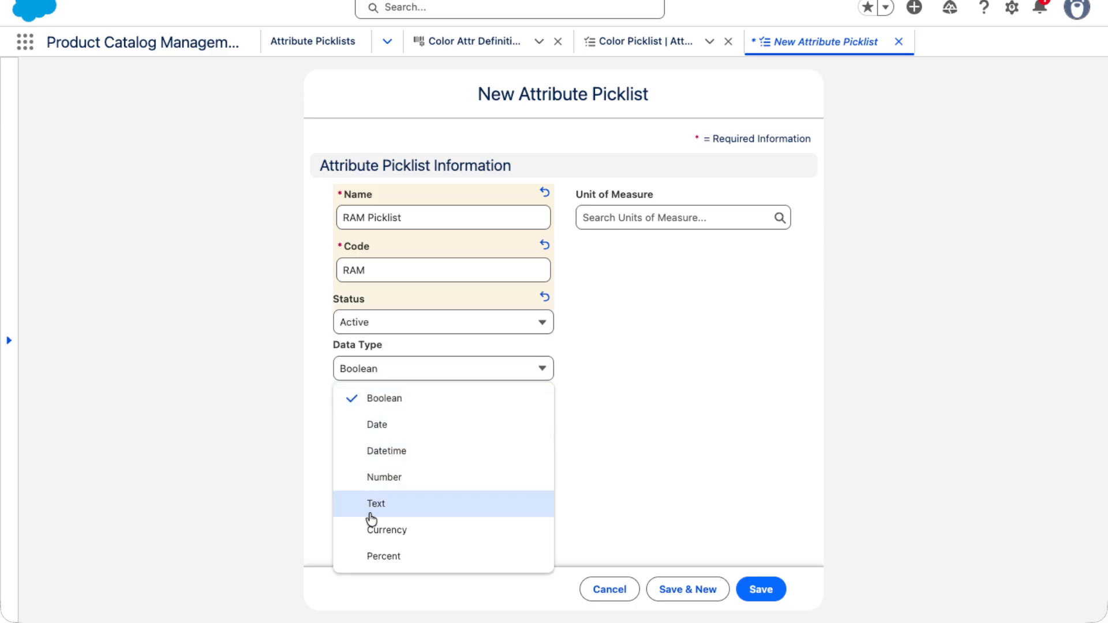
{"action": "left_click", "coordinate": [372, 508]}
{"action": "left_click", "coordinate": [762, 590]}
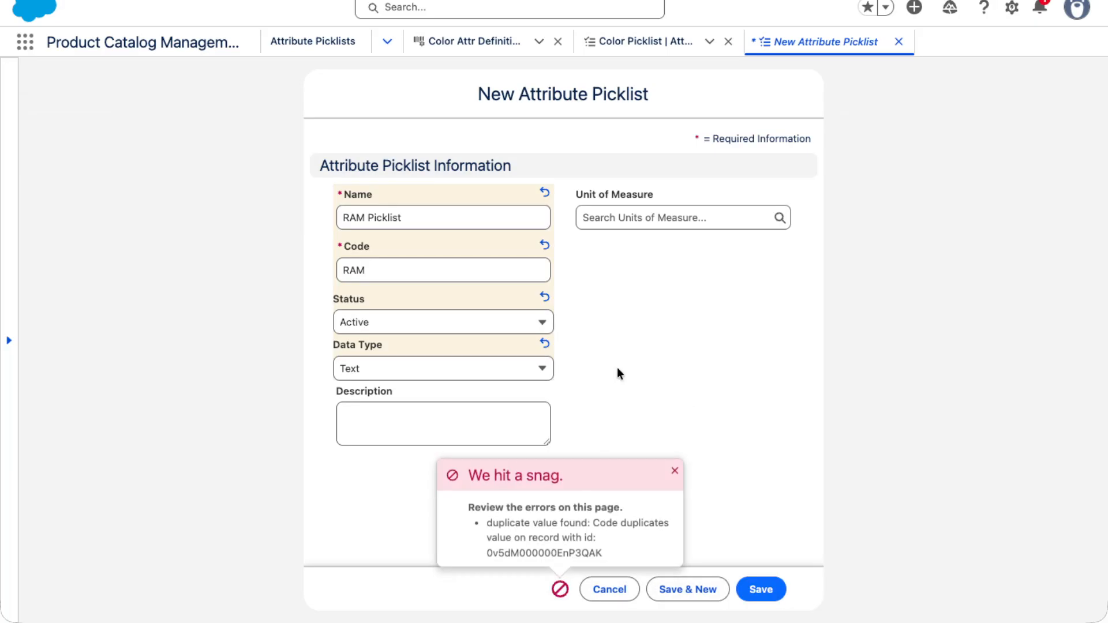
Change the RAM Picklist's code to RAM02 and save the picklist
{"action": "left_click", "coordinate": [379, 276]}
{"action": "left_click_drag", "start_coordinate": [379, 276], "coordinate": [273, 278]}
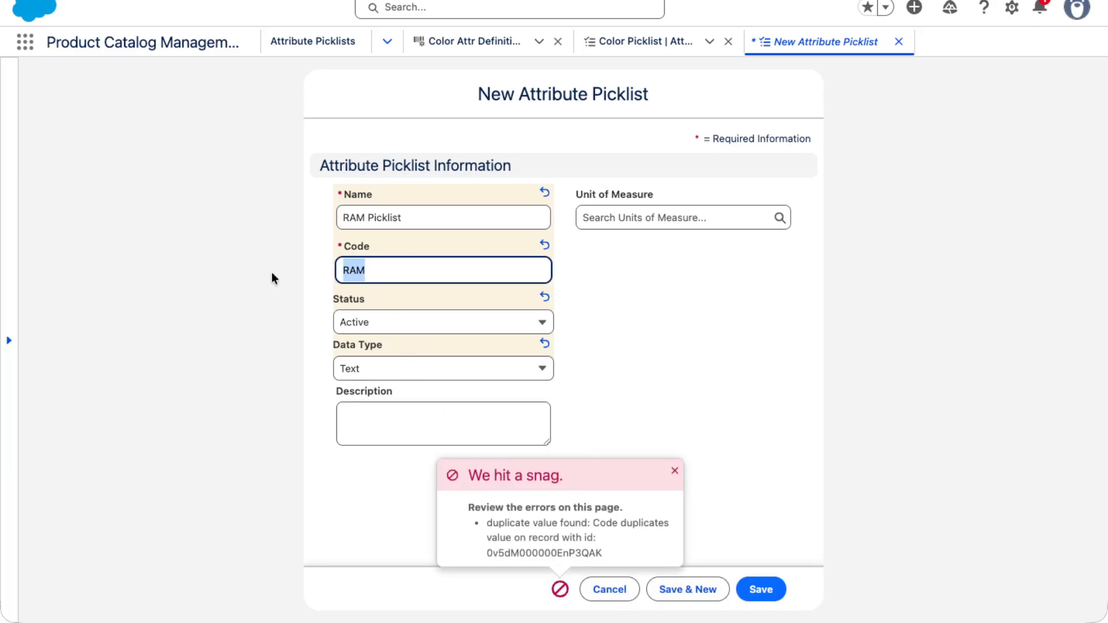
{"action": "type", "text": "RAM01"}
{"action": "key", "text": "BackSpace"}
{"action": "type", "text": "2"}
{"action": "left_click", "coordinate": [763, 588]}
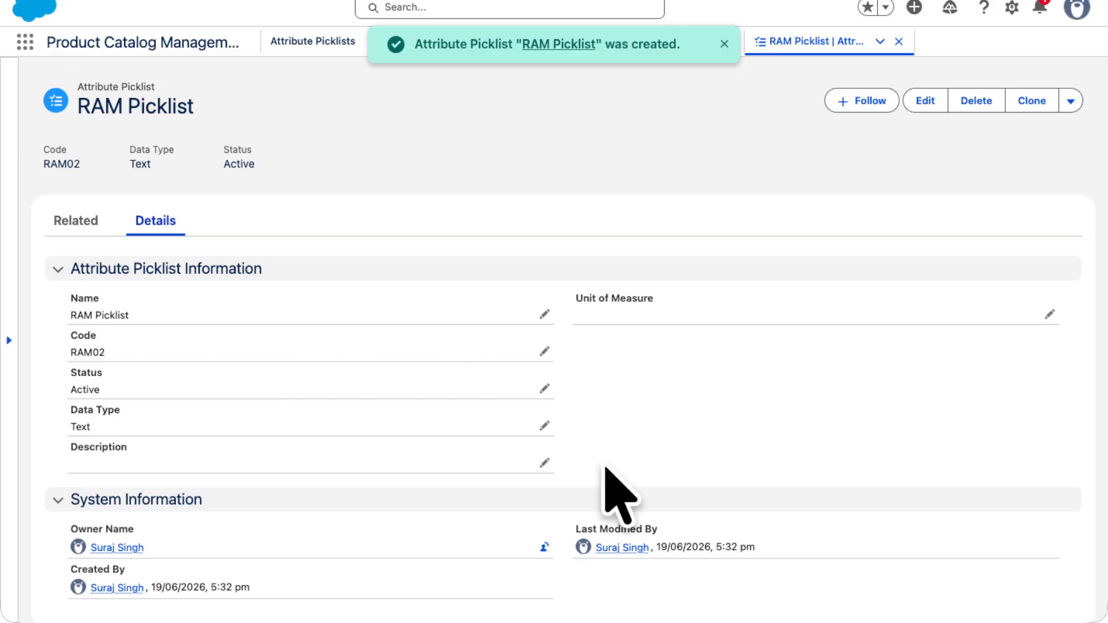
Start a new attribute picklist value for the RAM Picklist, with 16GB as both its name and code
{"action": "scroll", "coordinate": [615, 476], "scroll_direction": "down", "scroll_amount": 1}
{"action": "left_click", "coordinate": [72, 211]}
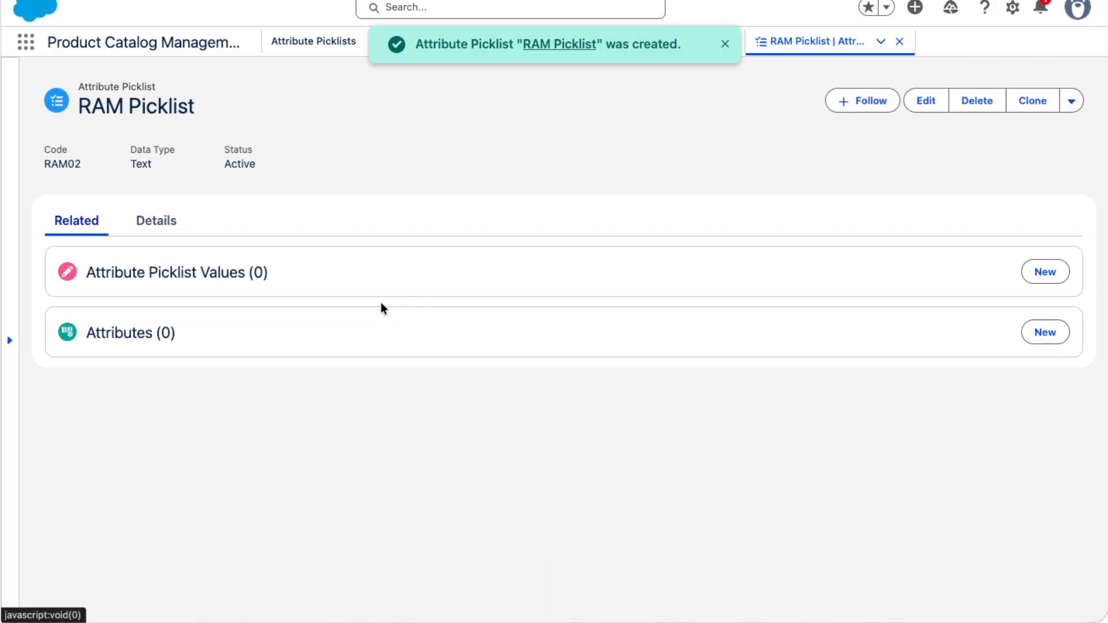
{"action": "left_click", "coordinate": [1045, 270]}
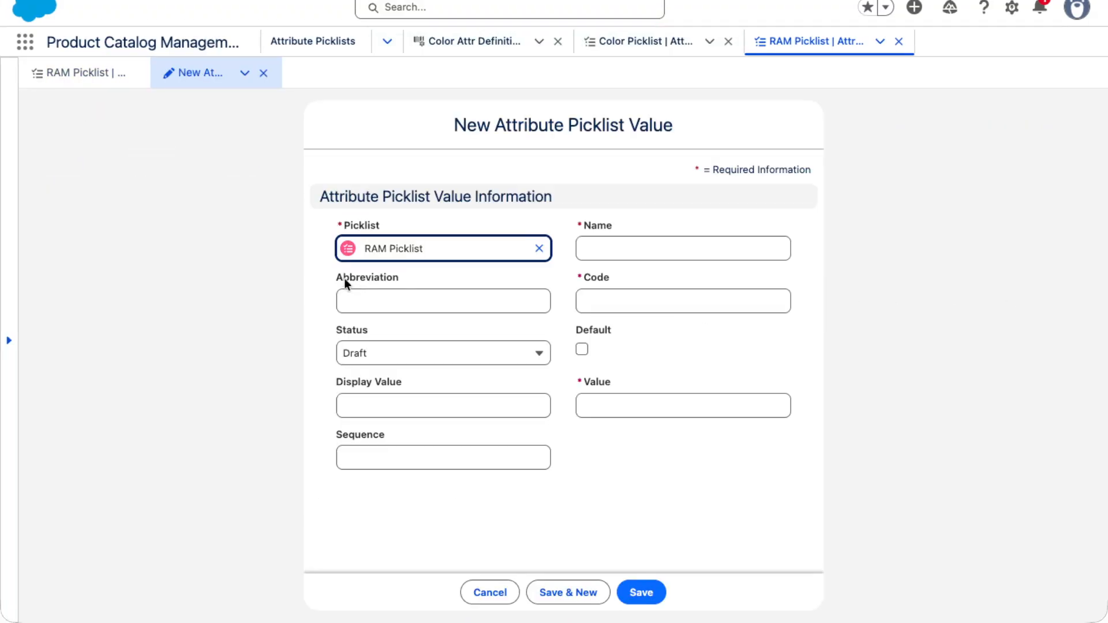
{"action": "left_click", "coordinate": [713, 258]}
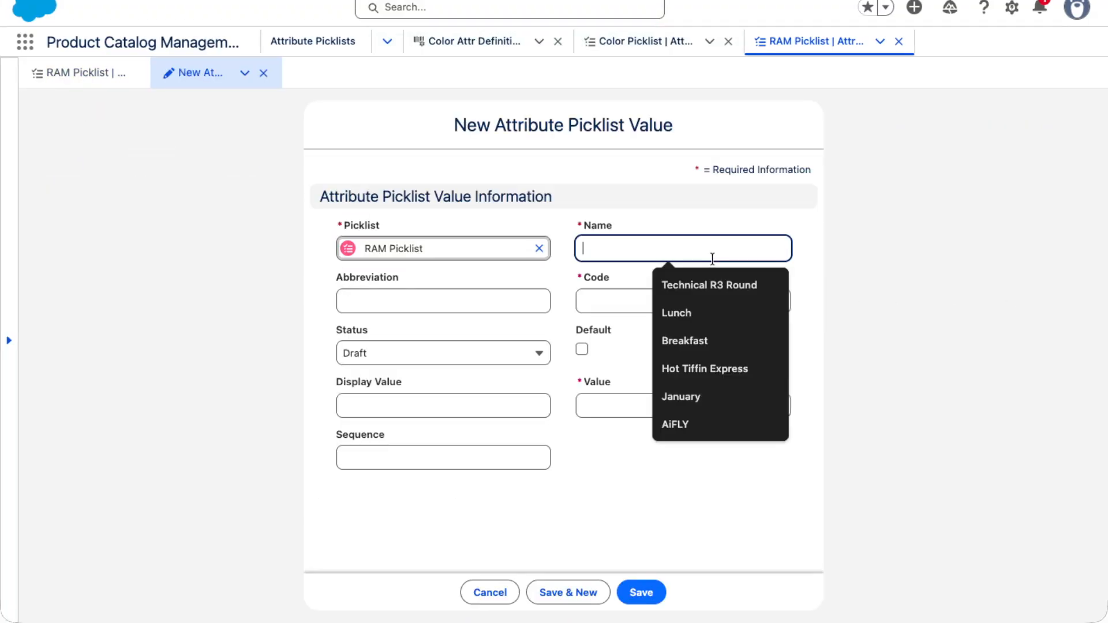
{"action": "type", "text": "16"}
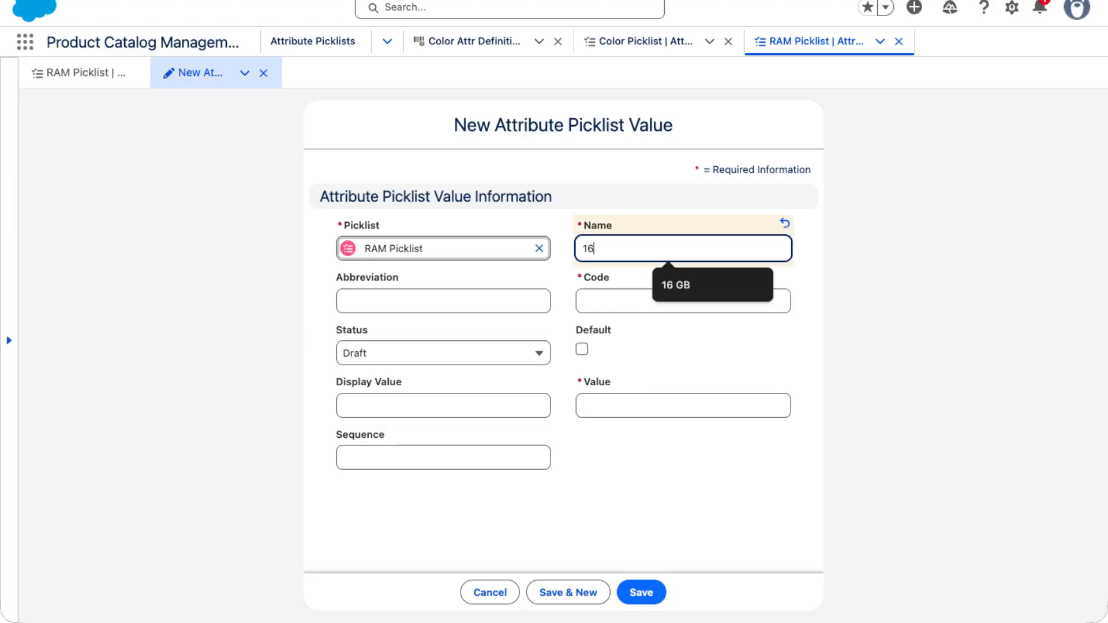
{"action": "type", "text": "GB"}
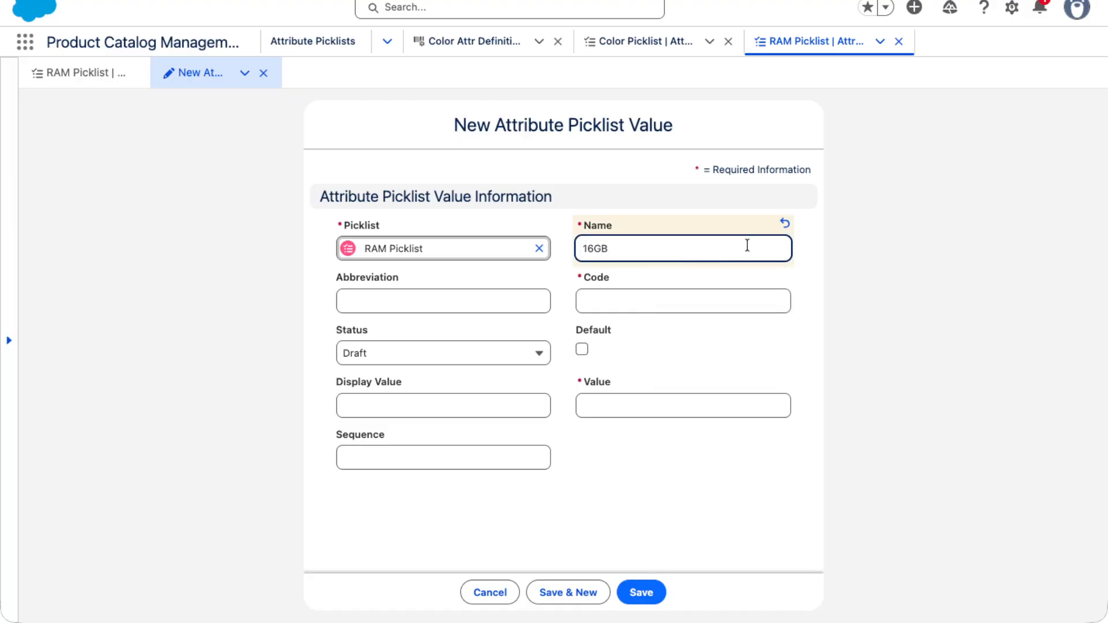
{"action": "double_click", "coordinate": [691, 247]}
{"action": "key", "text": "ctrl+c"}
{"action": "left_click", "coordinate": [588, 301]}
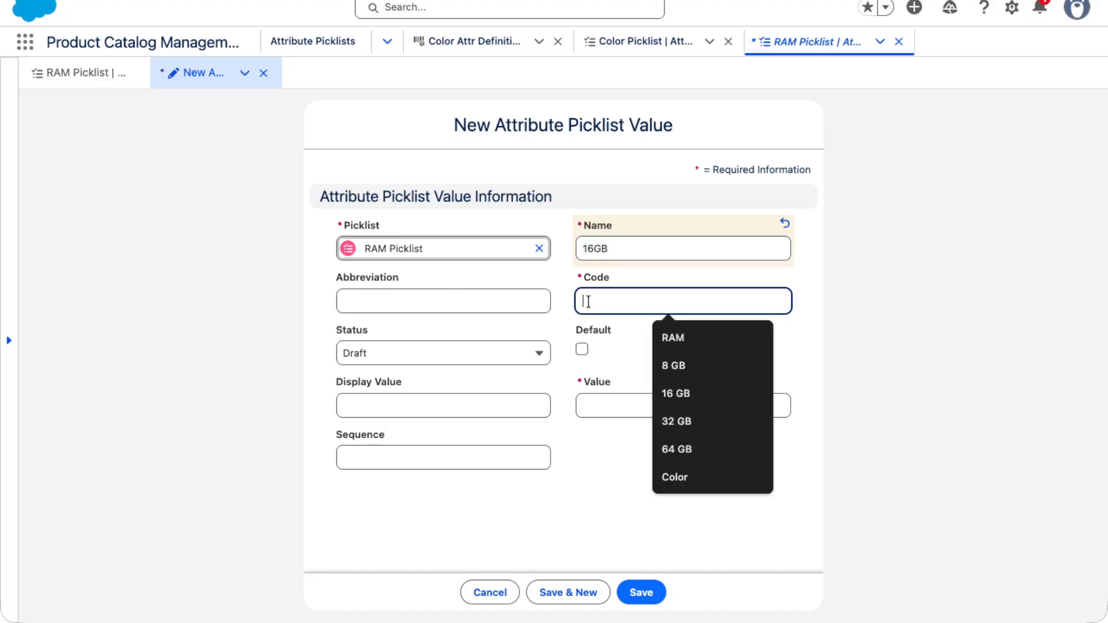
{"action": "key", "text": "ctrl+v"}
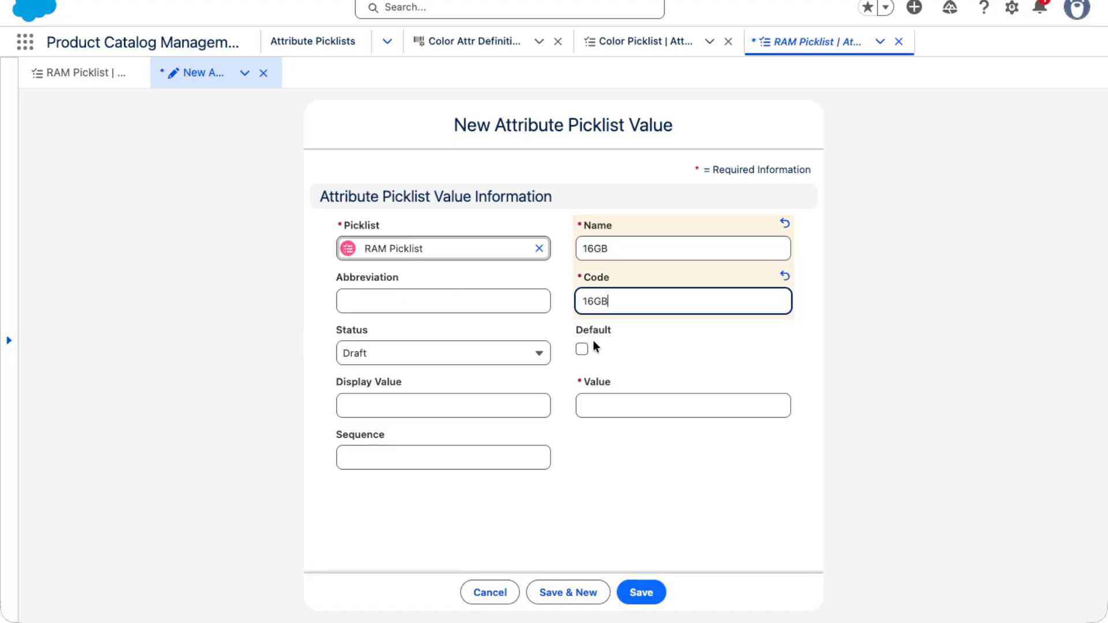
Set the 16GB picklist value's display value and value to 16GB and its status to Active, and save it
{"action": "left_click", "coordinate": [443, 406]}
{"action": "key", "text": "ctrl+v"}
{"action": "left_click", "coordinate": [656, 406]}
{"action": "key", "text": "ctrl+v"}
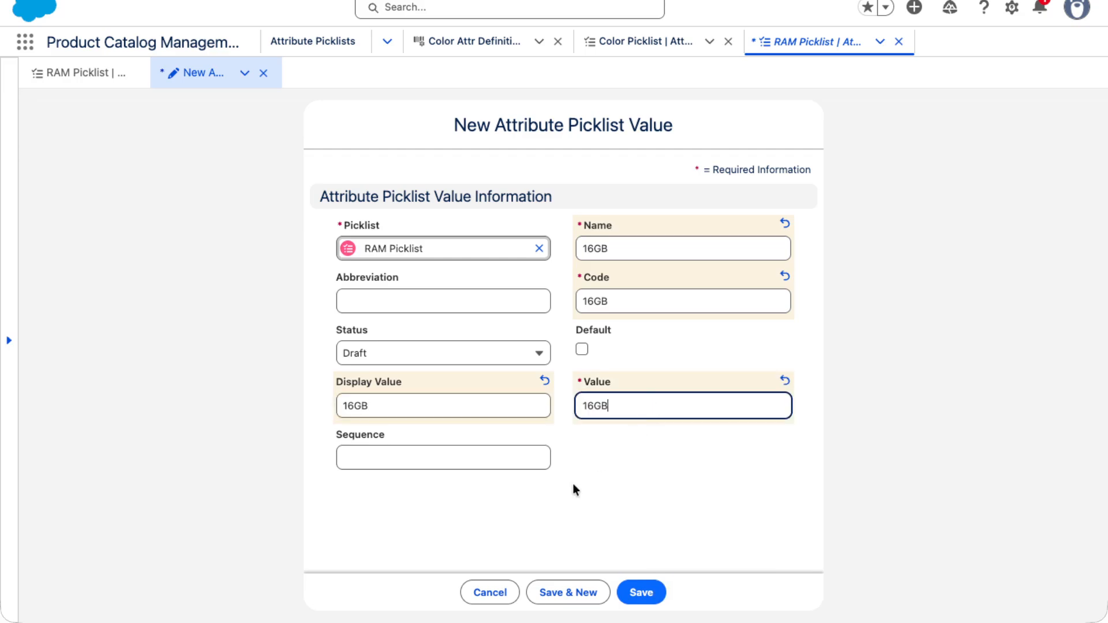
{"action": "left_click", "coordinate": [380, 359]}
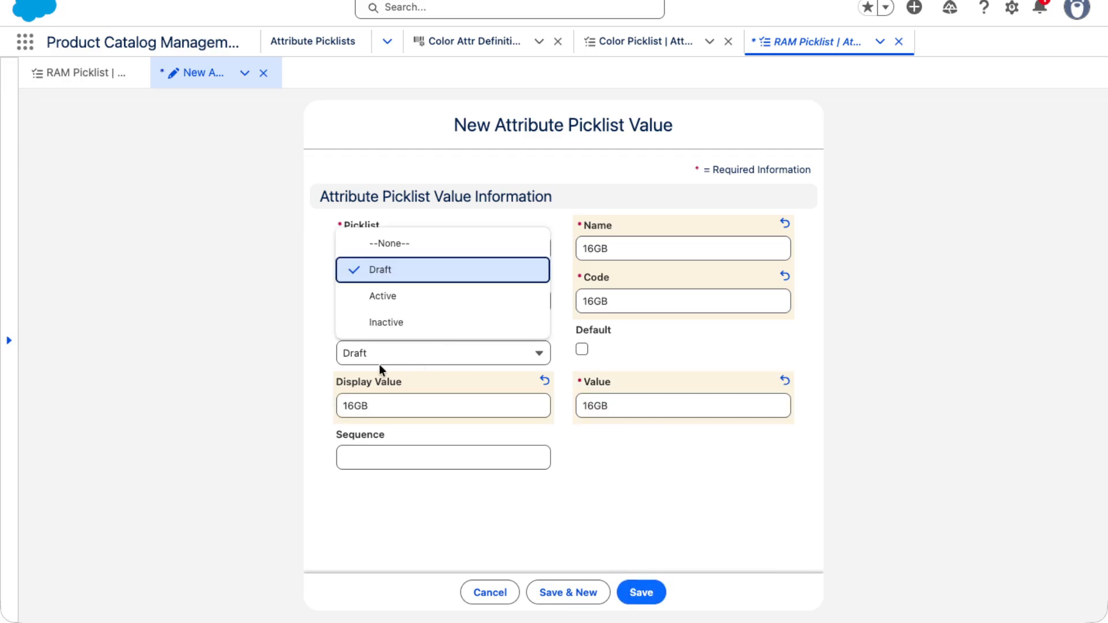
{"action": "left_click", "coordinate": [368, 295]}
{"action": "left_click", "coordinate": [632, 590]}
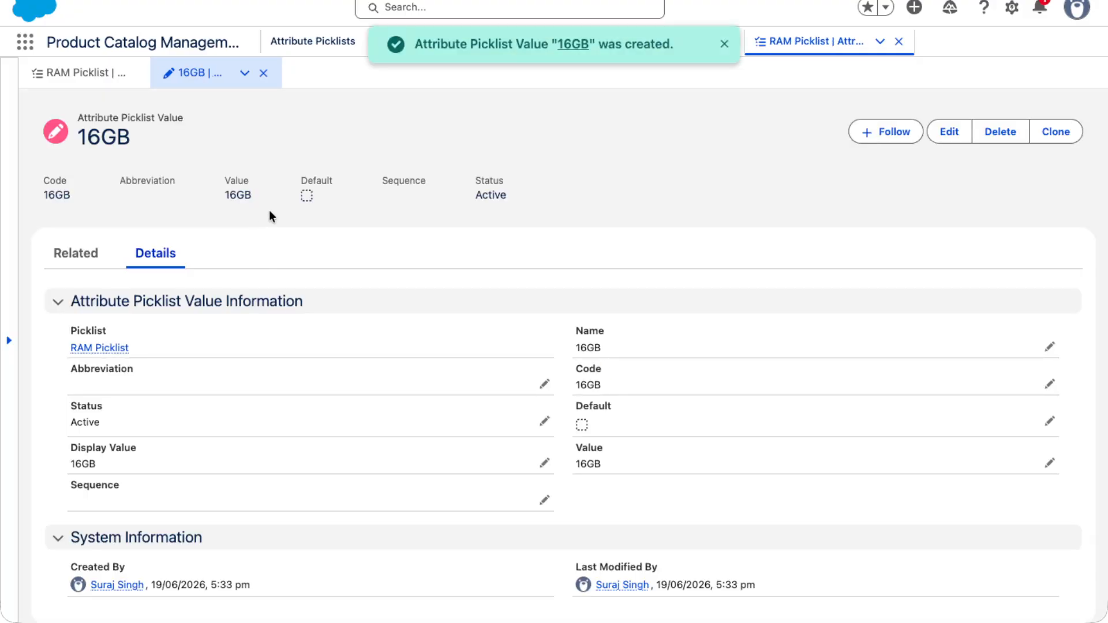
Clone the 16GB picklist value and name the copy 32GB
{"action": "left_click", "coordinate": [1052, 133]}
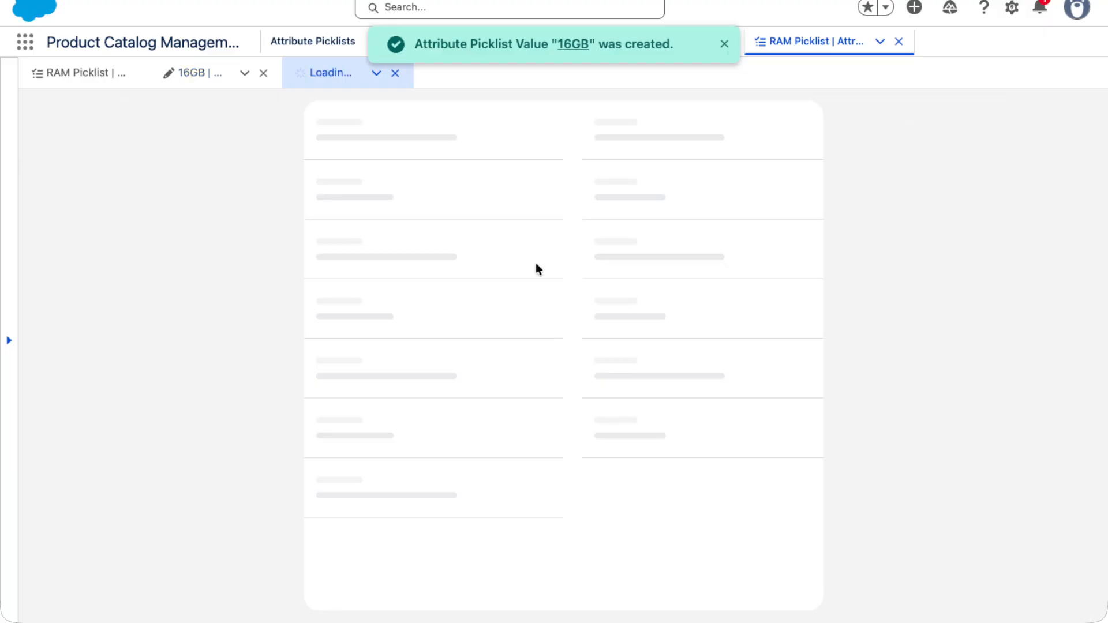
{"action": "double_click", "coordinate": [631, 250]}
{"action": "type", "text": "1"}
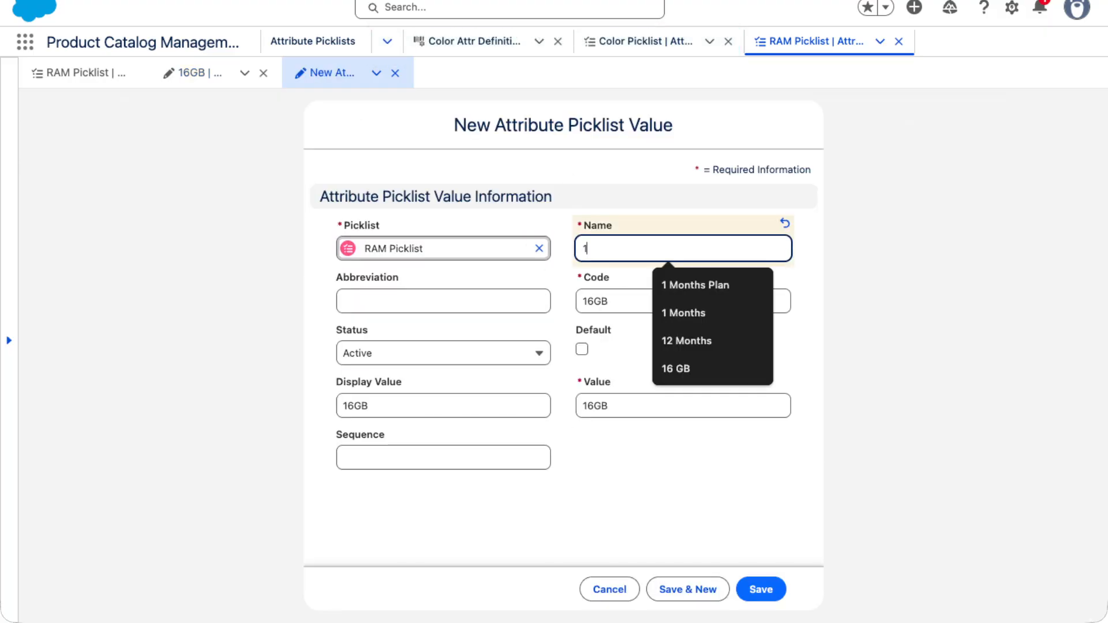
{"action": "key", "text": "BackSpace"}
{"action": "type", "text": "32GB"}
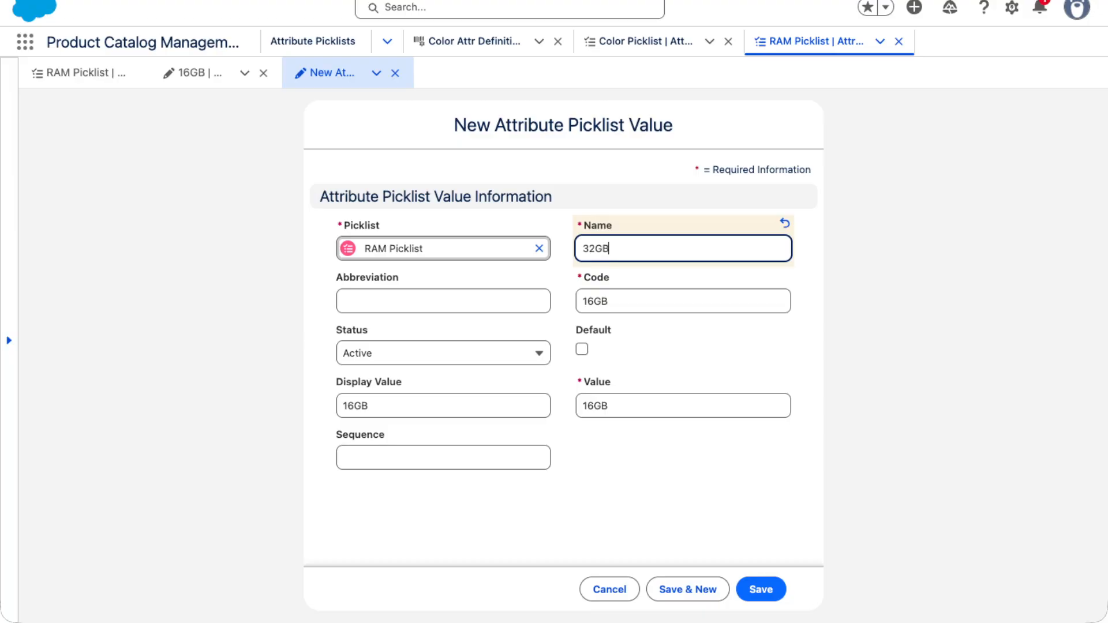
{"action": "double_click", "coordinate": [640, 247]}
{"action": "key", "text": "super+c"}
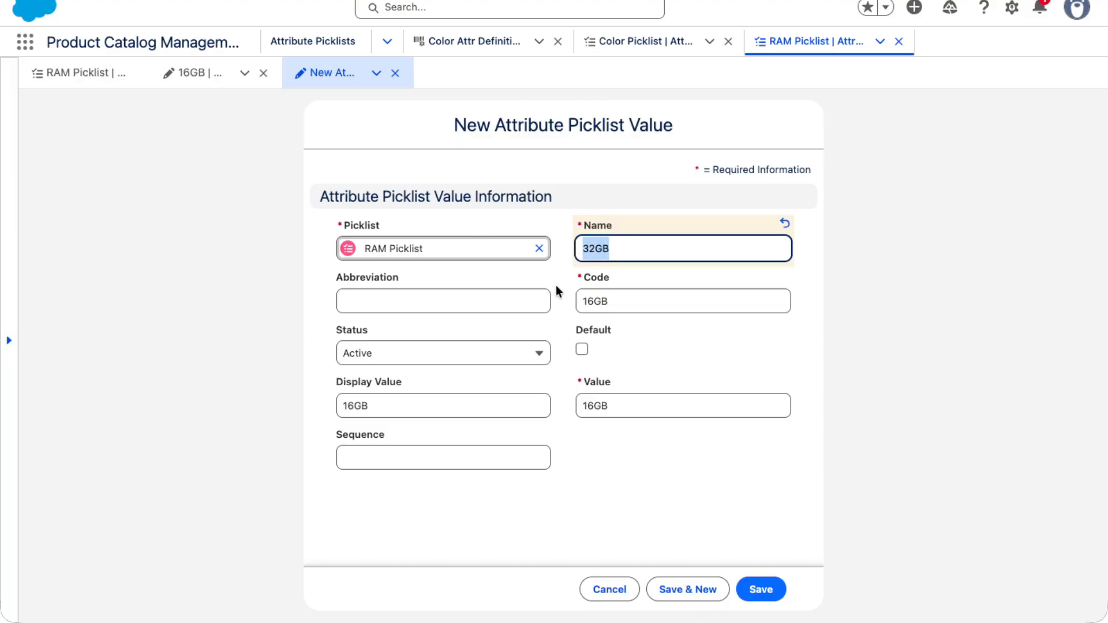
Set the cloned picklist value's code, value and display value to 32GB, and save it
{"action": "double_click", "coordinate": [589, 300]}
{"action": "key", "text": "super+v"}
{"action": "double_click", "coordinate": [586, 407]}
{"action": "key", "text": "super+v"}
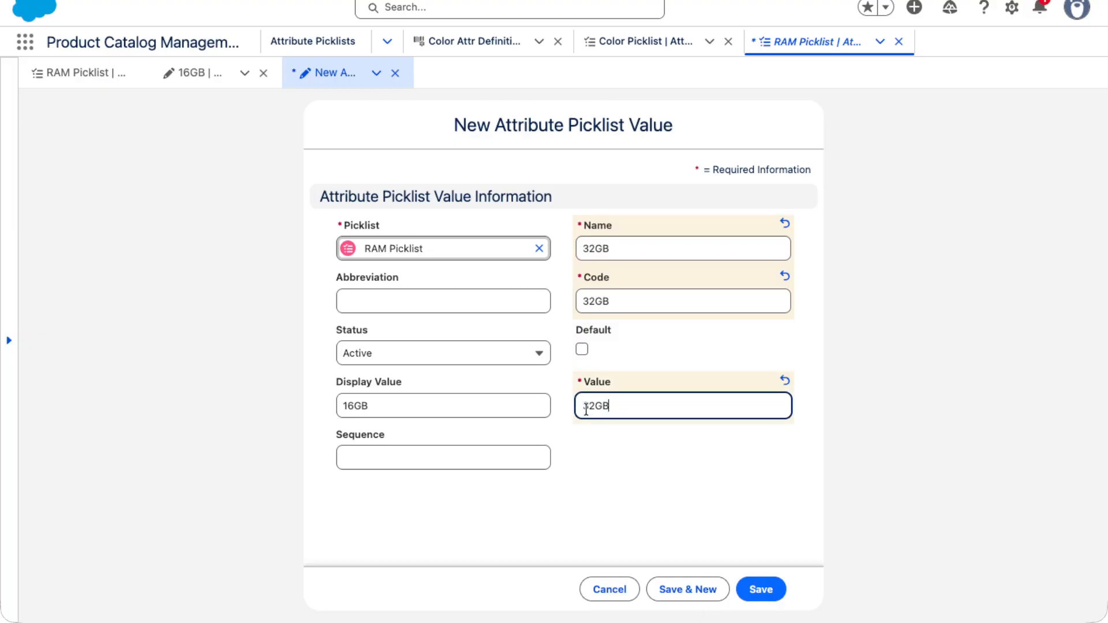
{"action": "double_click", "coordinate": [354, 407]}
{"action": "key", "text": "super+v"}
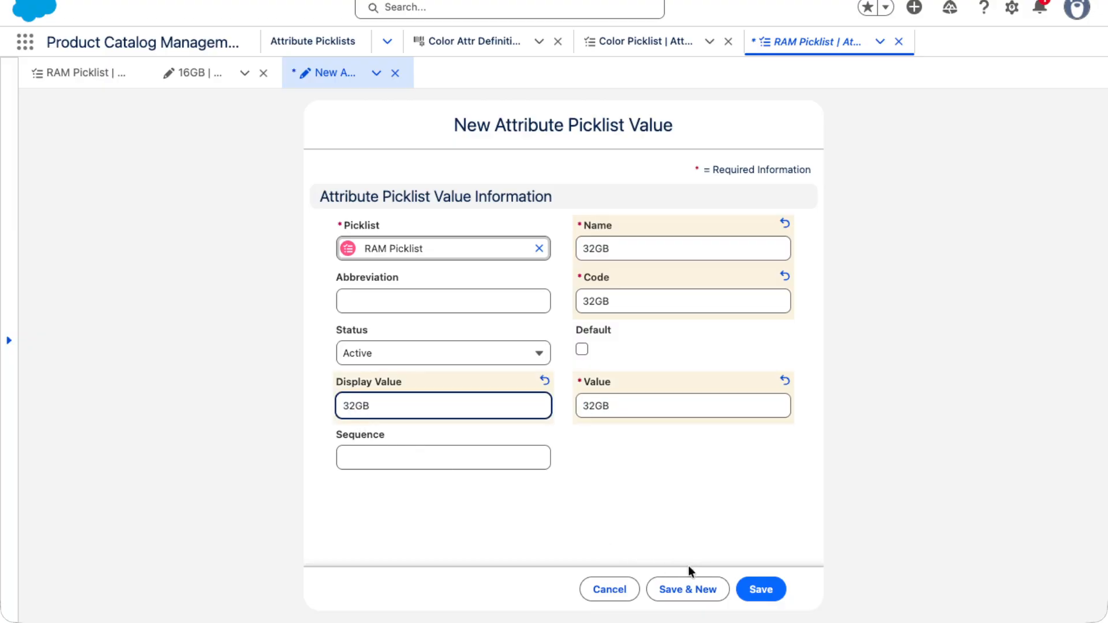
{"action": "left_click", "coordinate": [757, 589]}
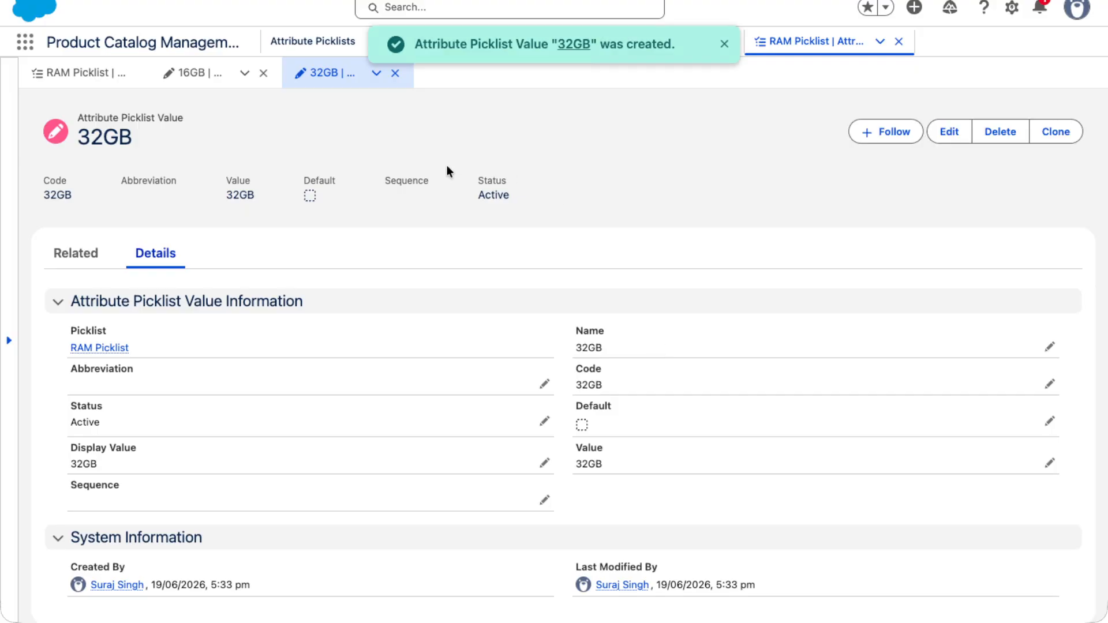
Clone the 32GB picklist value and name the copy 64GB
{"action": "left_click", "coordinate": [1055, 131]}
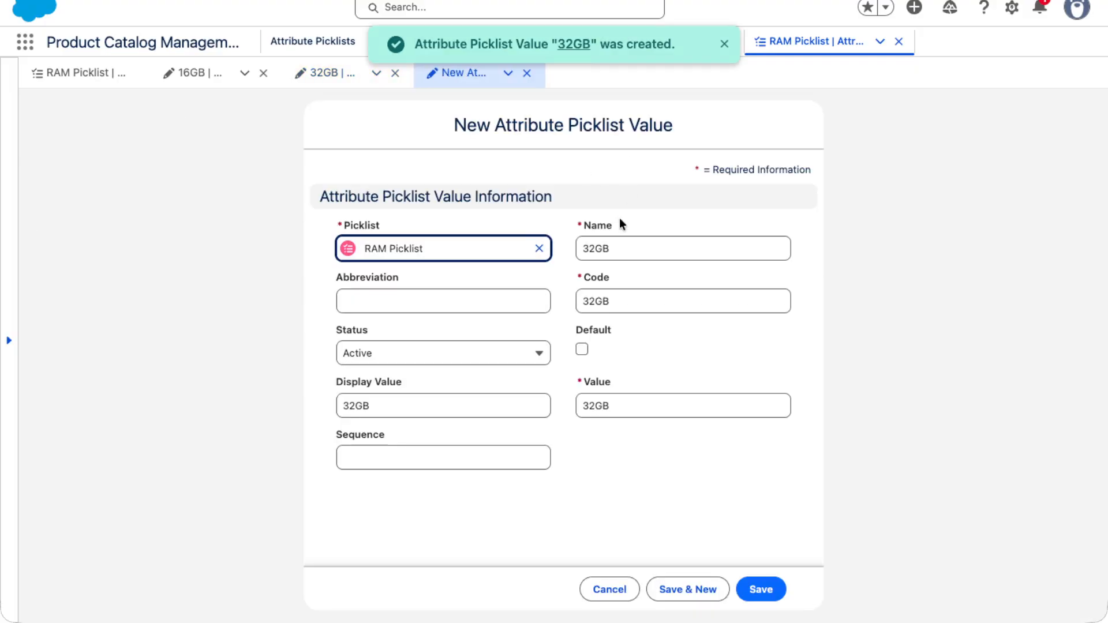
{"action": "left_click_drag", "start_coordinate": [616, 255], "coordinate": [556, 248]}
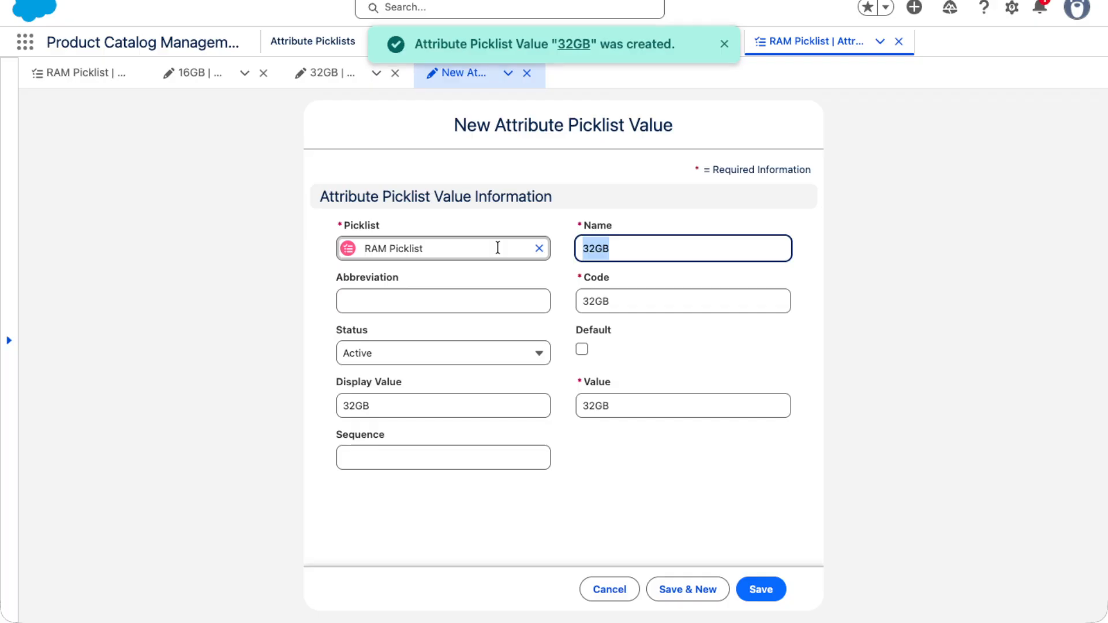
{"action": "type", "text": "64GB"}
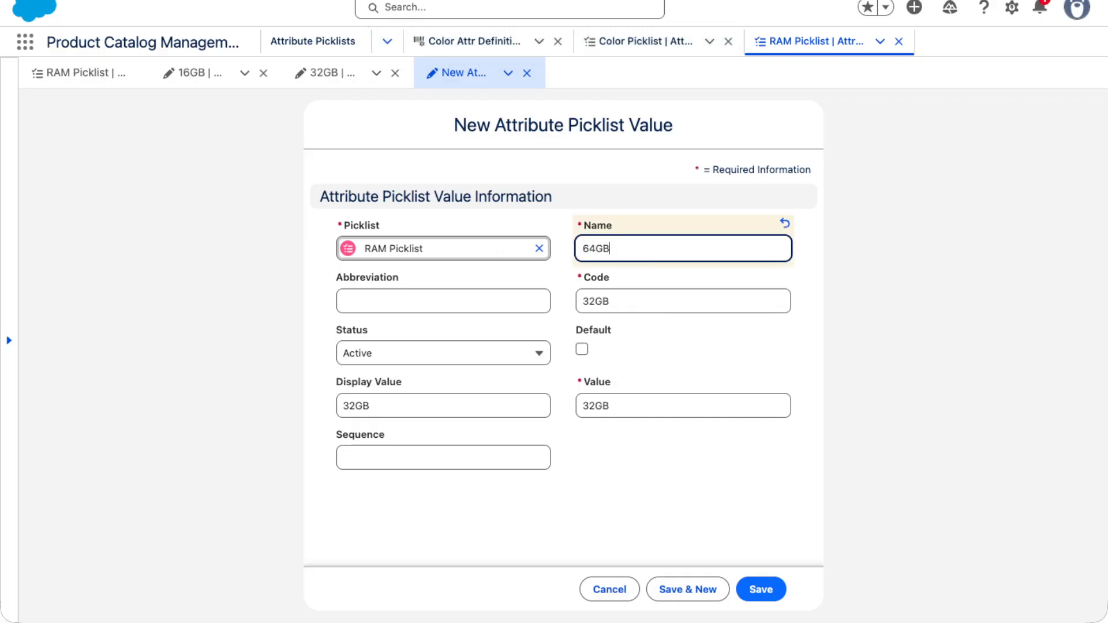
{"action": "left_click_drag", "start_coordinate": [627, 251], "coordinate": [473, 232]}
{"action": "key", "text": "super+c"}
Set the cloned picklist value's code, value and display value to 64GB, and save it
{"action": "left_click_drag", "start_coordinate": [615, 299], "coordinate": [552, 350]}
{"action": "key", "text": "super+v"}
{"action": "left_click_drag", "start_coordinate": [618, 408], "coordinate": [494, 413]}
{"action": "key", "text": "super+v"}
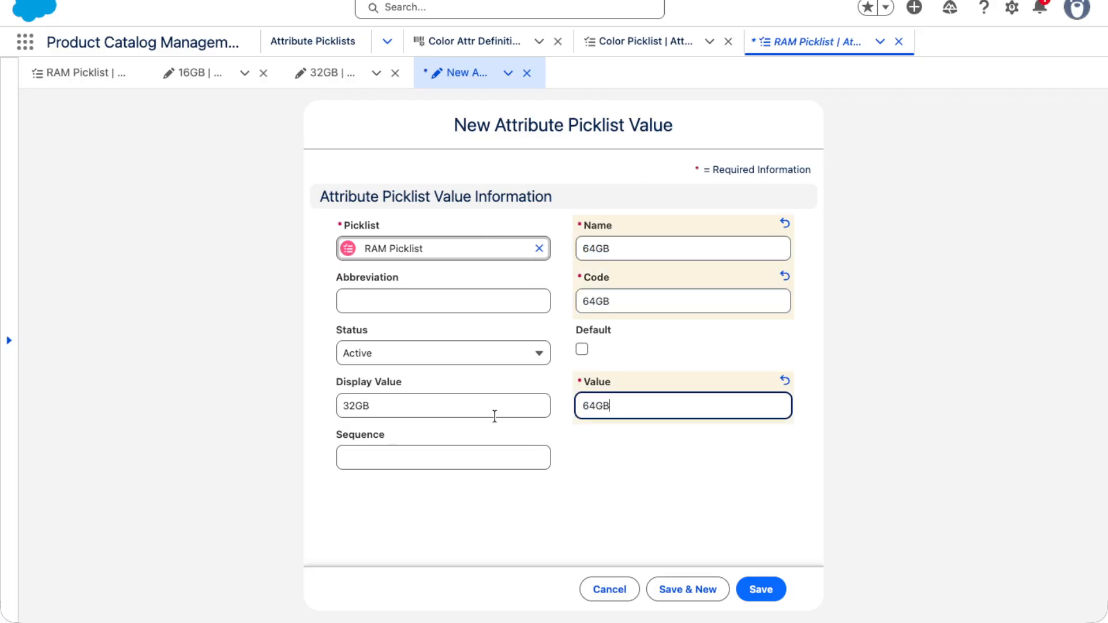
{"action": "left_click_drag", "start_coordinate": [415, 406], "coordinate": [206, 404]}
{"action": "key", "text": "super+v"}
{"action": "left_click", "coordinate": [726, 588]}
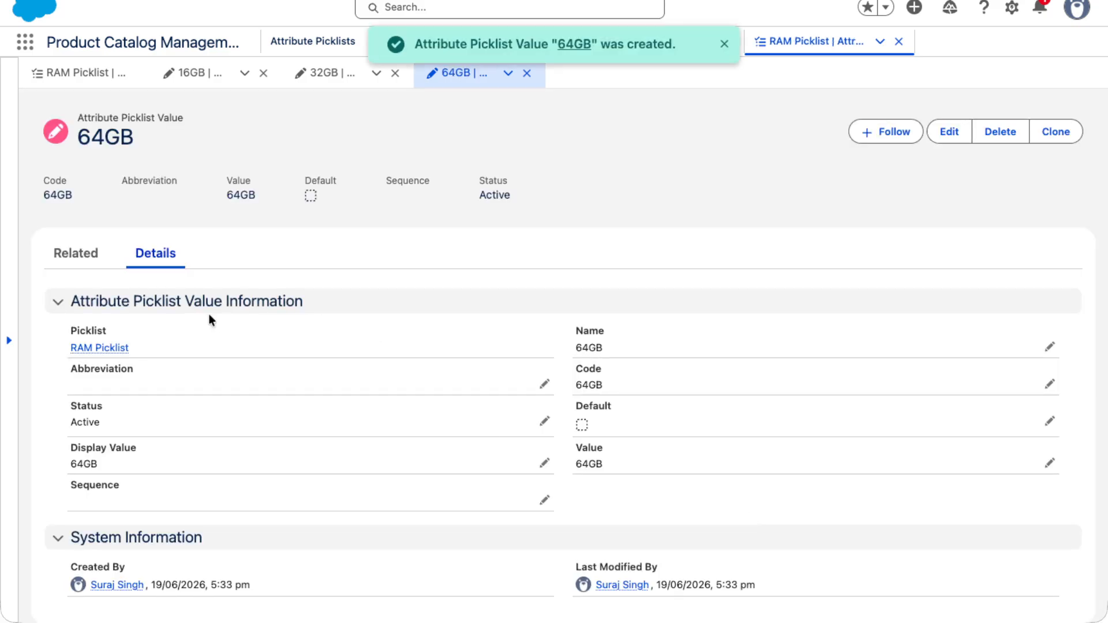
Return to the RAM Picklist record, and find and open the Attribute Picklists list
{"action": "left_click", "coordinate": [87, 349]}
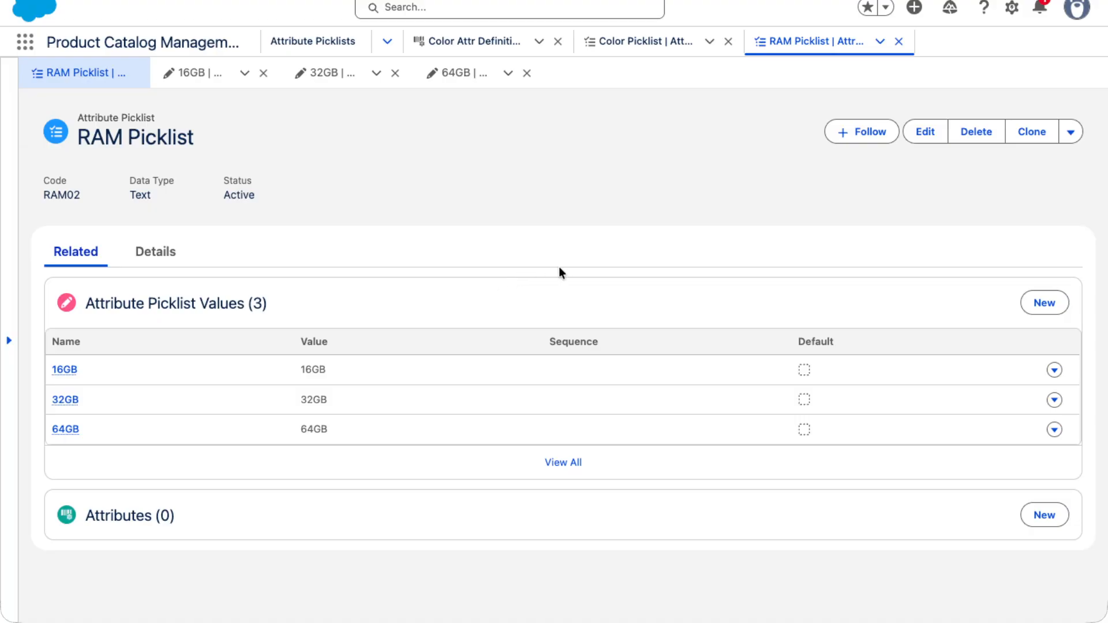
{"action": "left_click", "coordinate": [26, 42]}
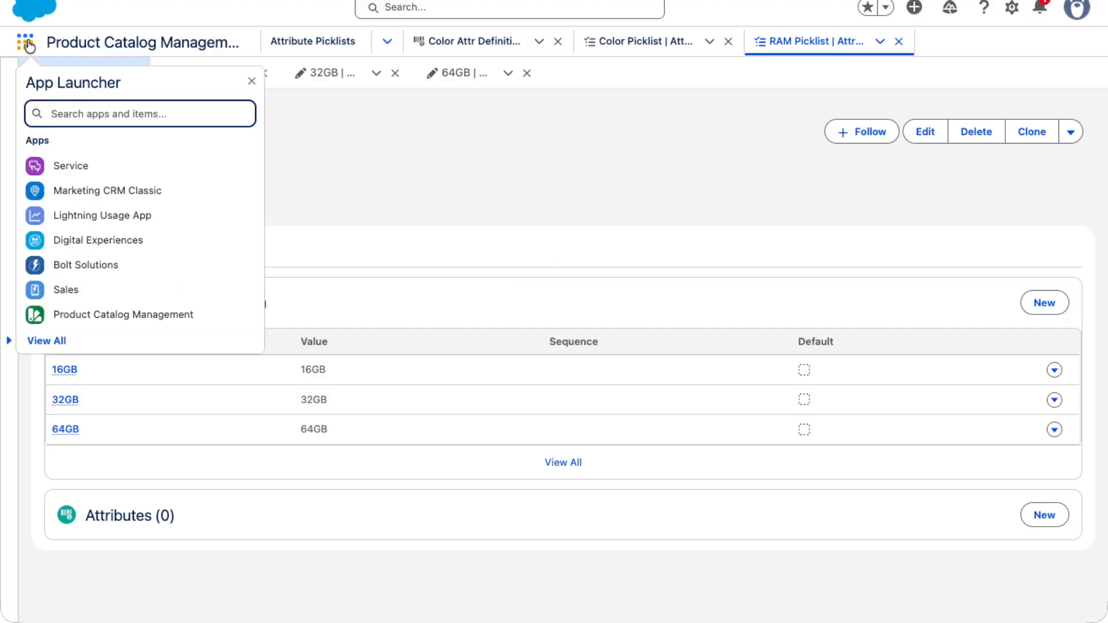
{"action": "type", "text": "Piclist"}
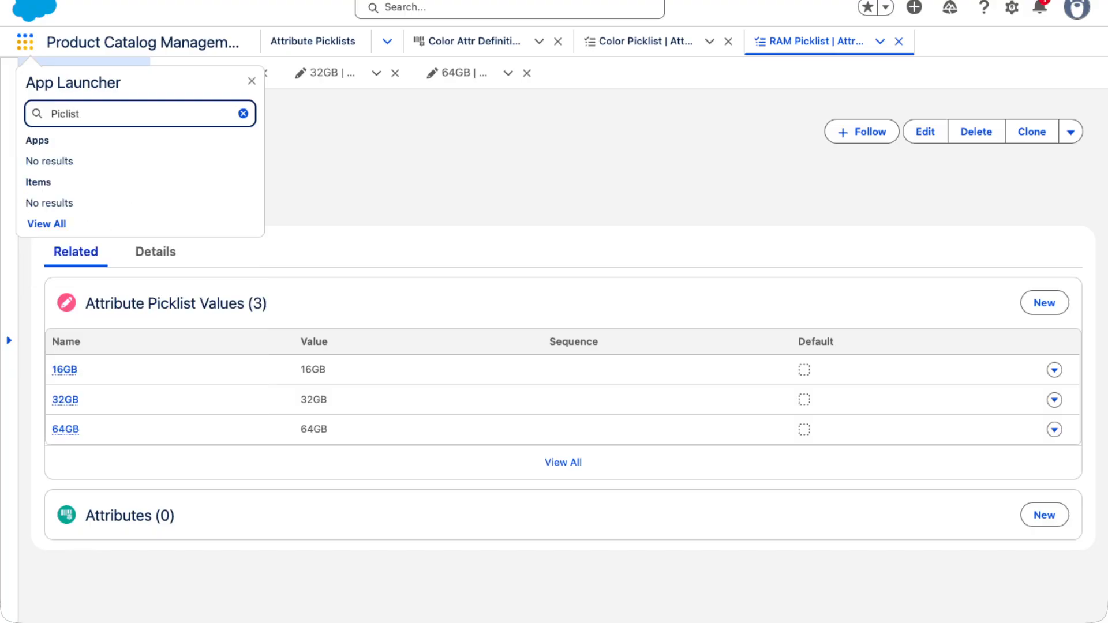
{"action": "key", "text": "BackSpace"}
{"action": "key", "text": "BackSpace"}
{"action": "key", "text": "BackSpace"}
{"action": "key", "text": "BackSpace"}
{"action": "type", "text": "kl"}
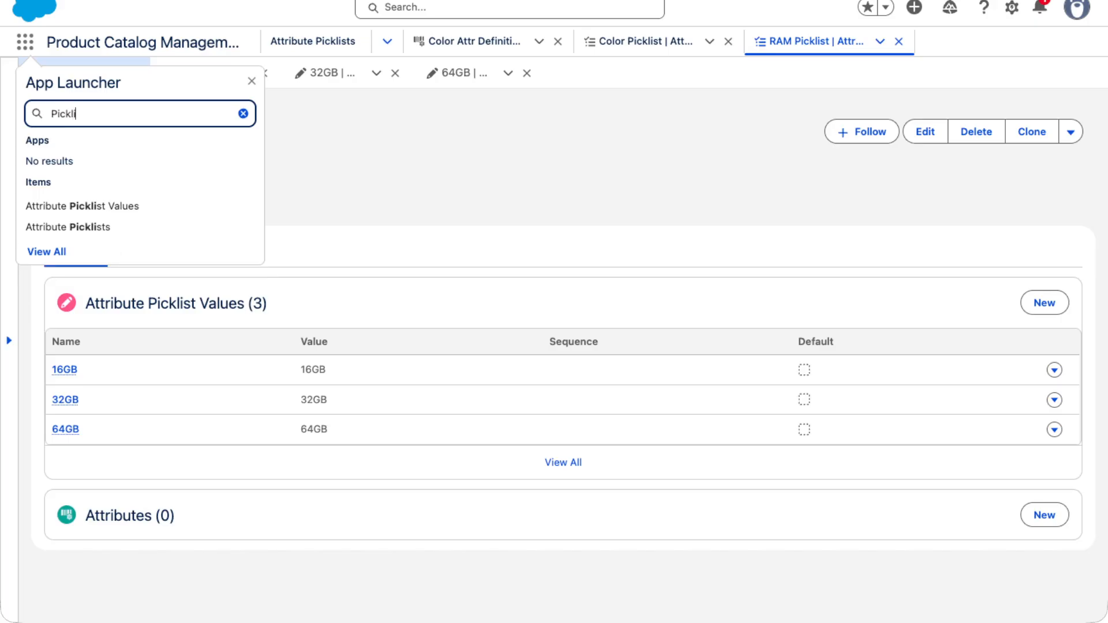
{"action": "left_click", "coordinate": [61, 228]}
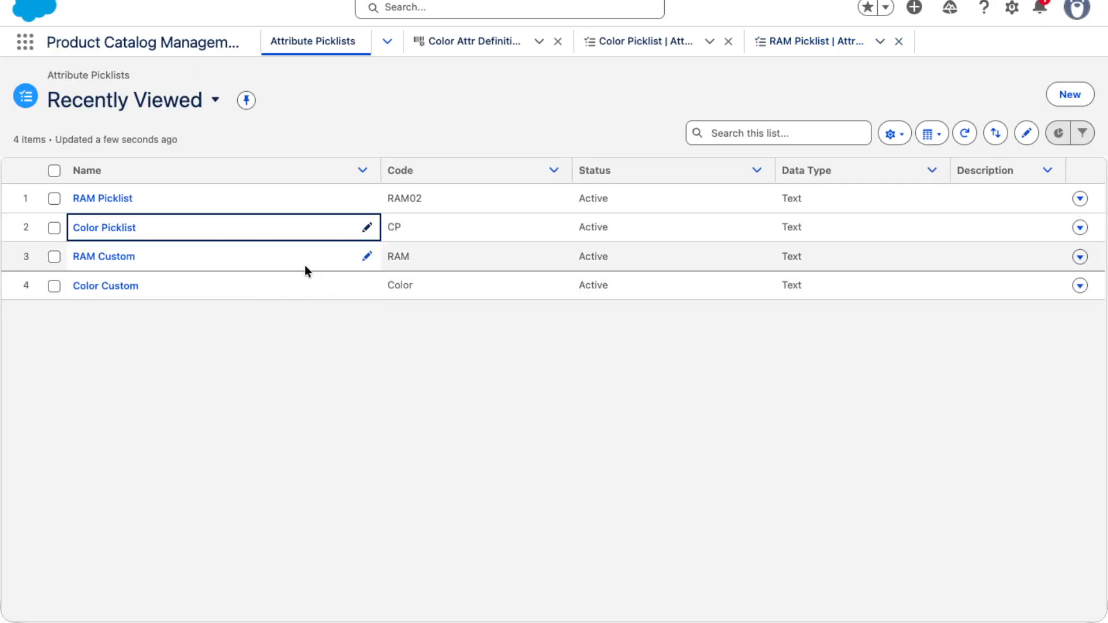
Start a new attribute picklist with the name Storage Picklist and the code STORAGE
{"action": "left_click", "coordinate": [1066, 104]}
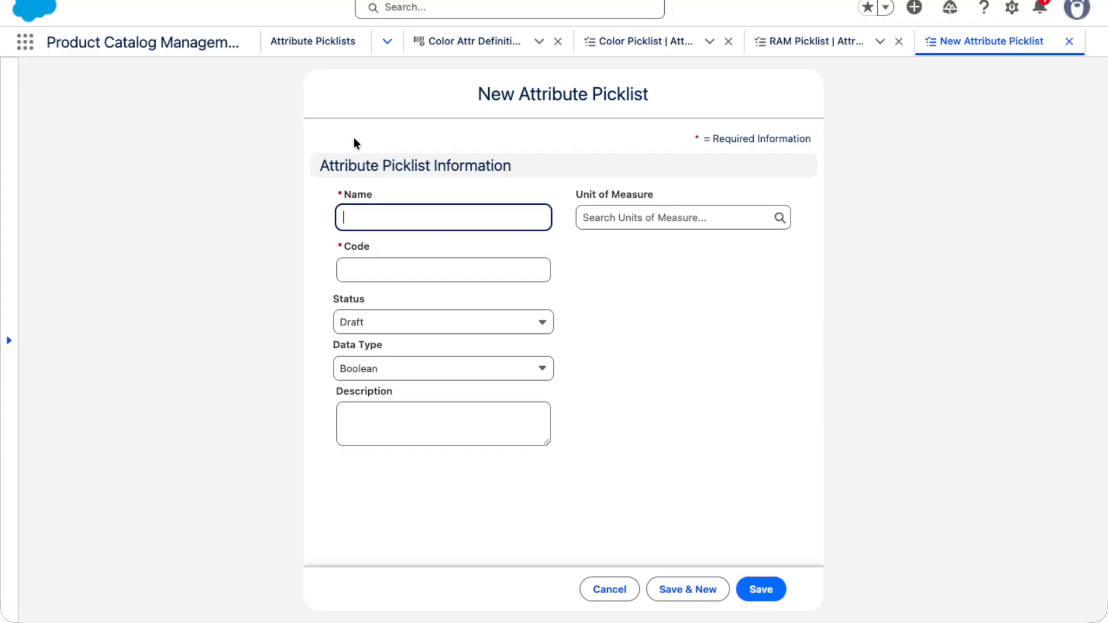
{"action": "type", "text": "Stira"}
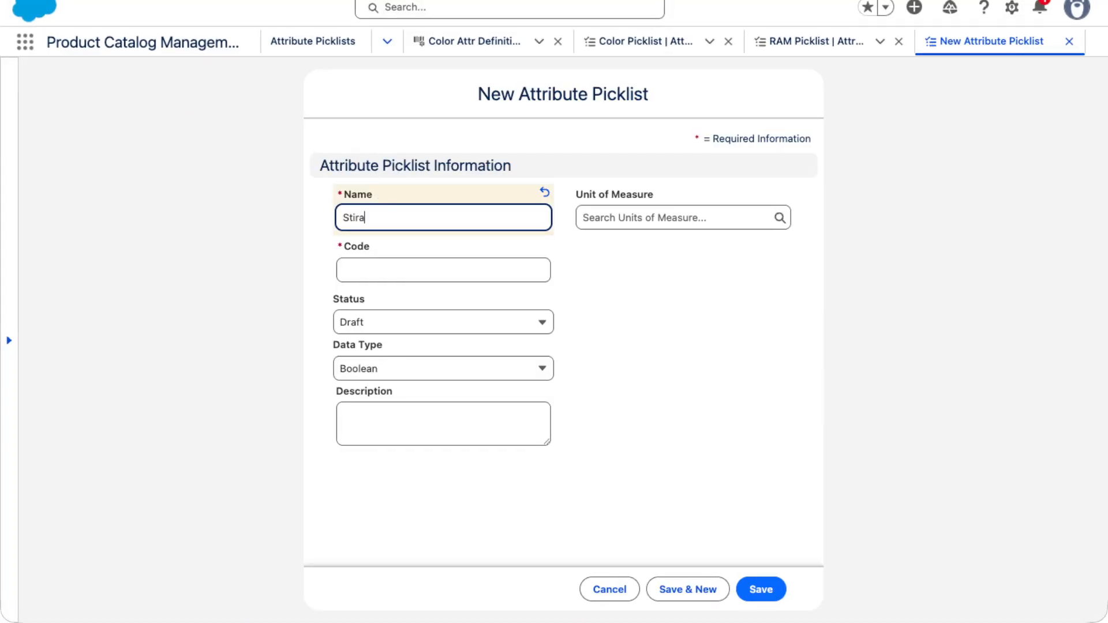
{"action": "key", "text": "BackSpace"}
{"action": "key", "text": "BackSpace"}
{"action": "key", "text": "BackSpace"}
{"action": "type", "text": "orage Picklist"}
{"action": "key", "text": "Tab"}
{"action": "key", "text": "Tab"}
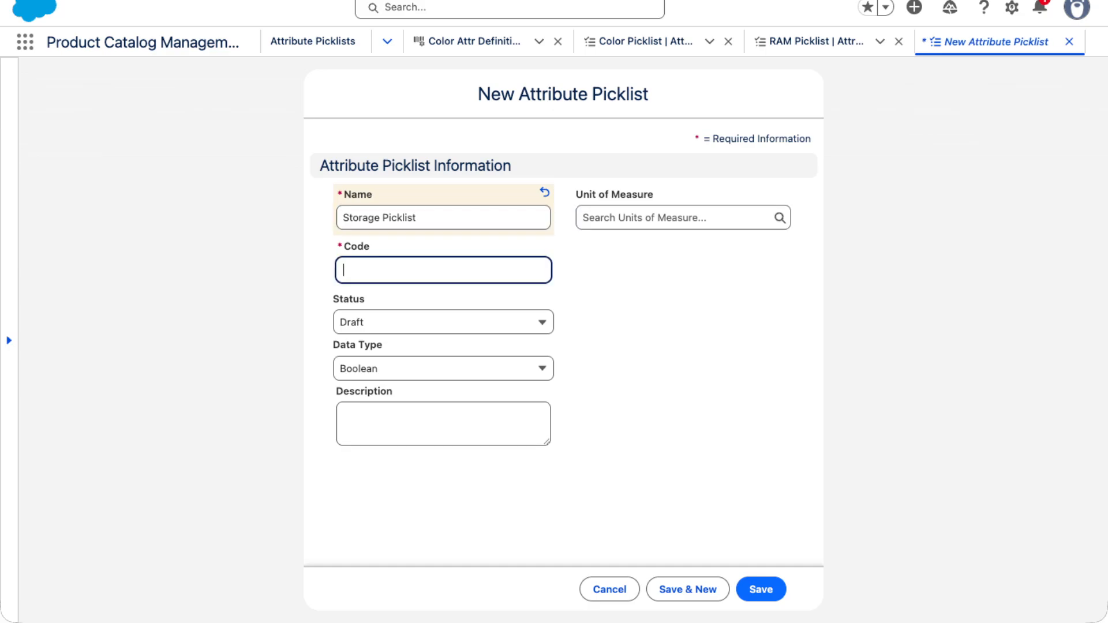
{"action": "type", "text": "STORA"}
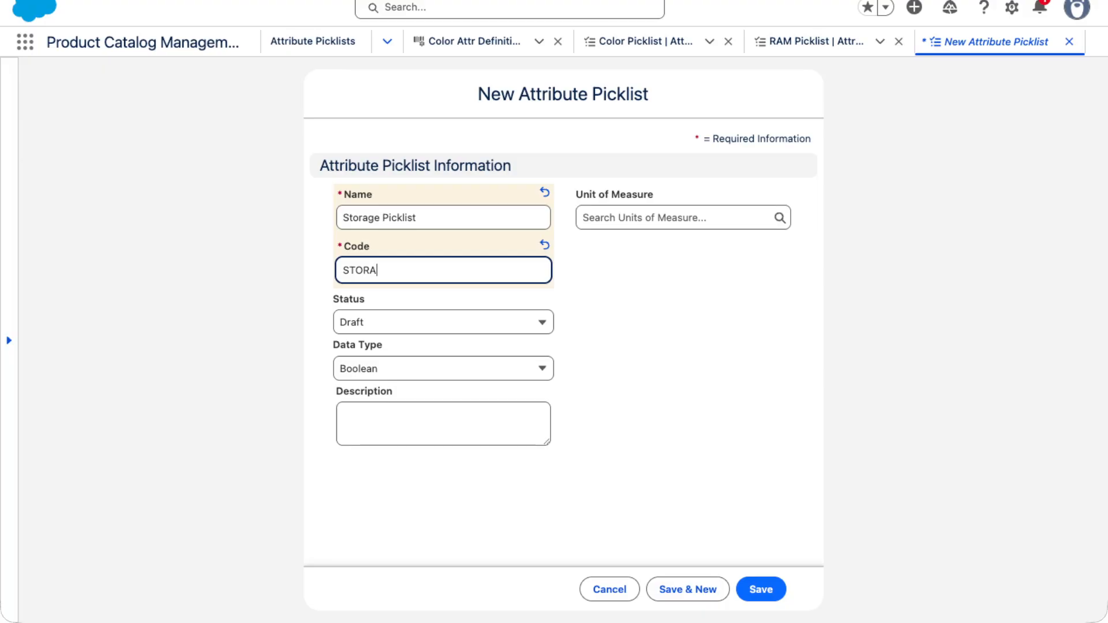
{"action": "type", "text": "GE"}
Set the Storage Picklist's status to Active and its data type to Text, and try to save it
{"action": "left_click", "coordinate": [395, 325]}
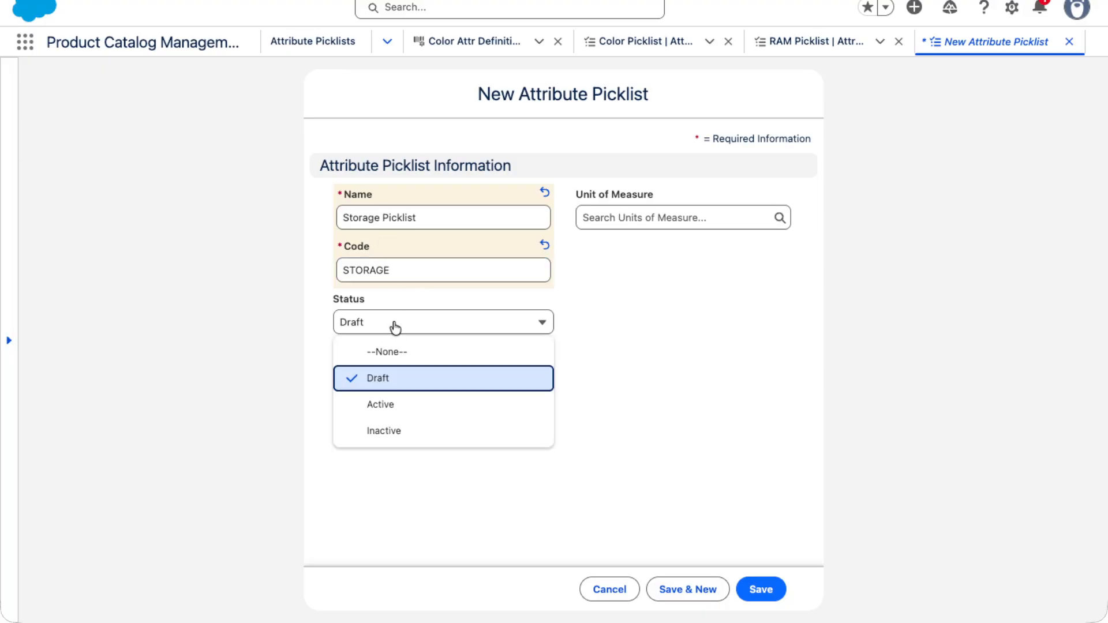
{"action": "left_click", "coordinate": [391, 404]}
{"action": "left_click", "coordinate": [361, 374]}
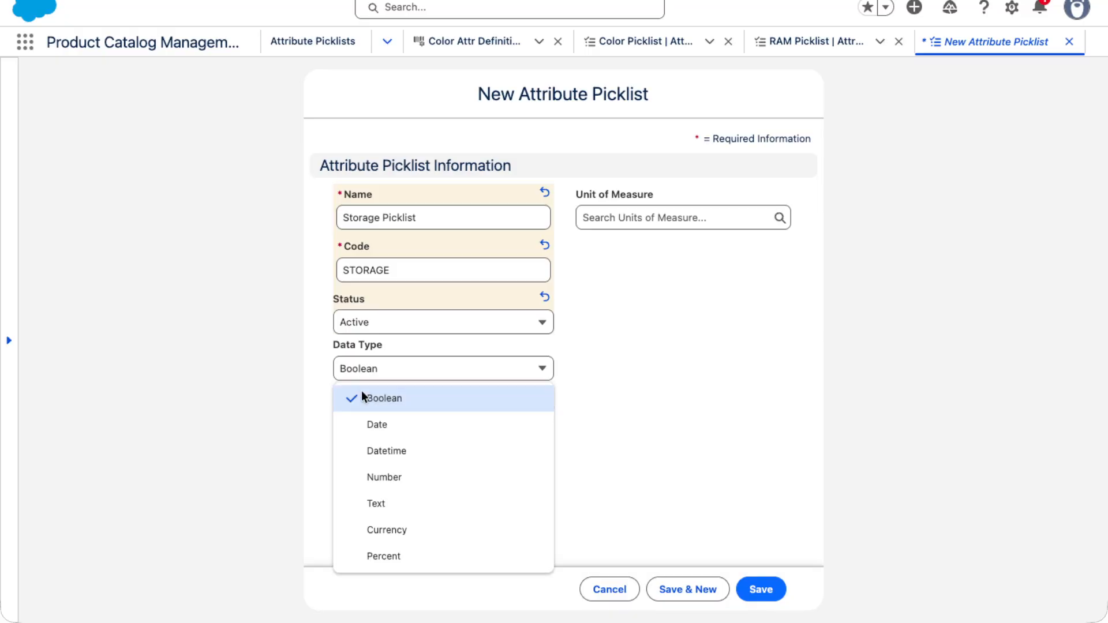
{"action": "left_click", "coordinate": [370, 506]}
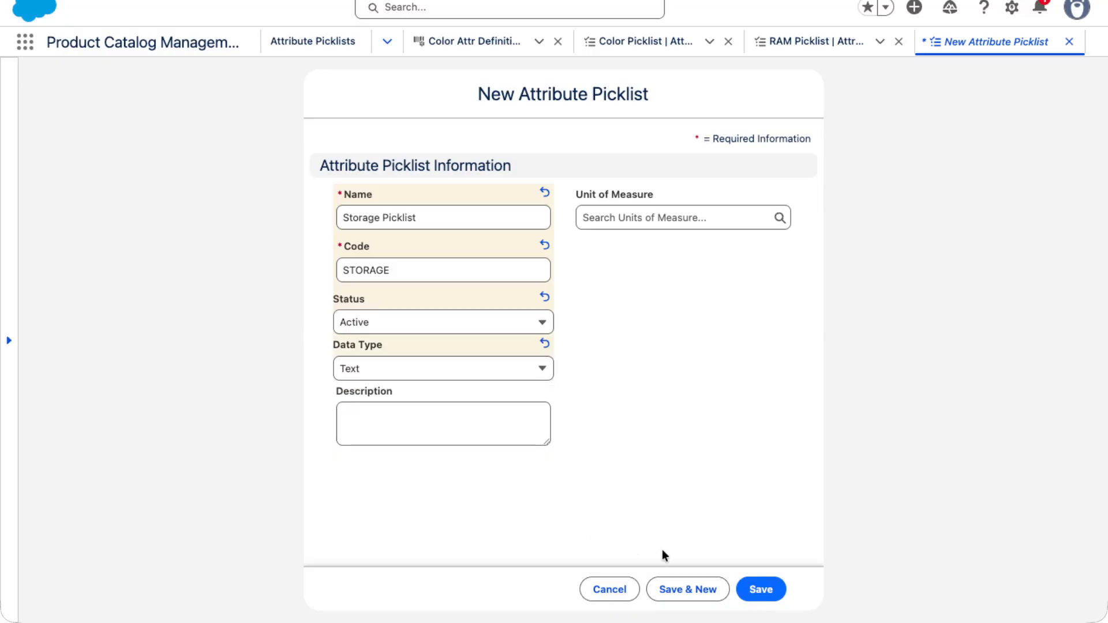
{"action": "left_click", "coordinate": [760, 590]}
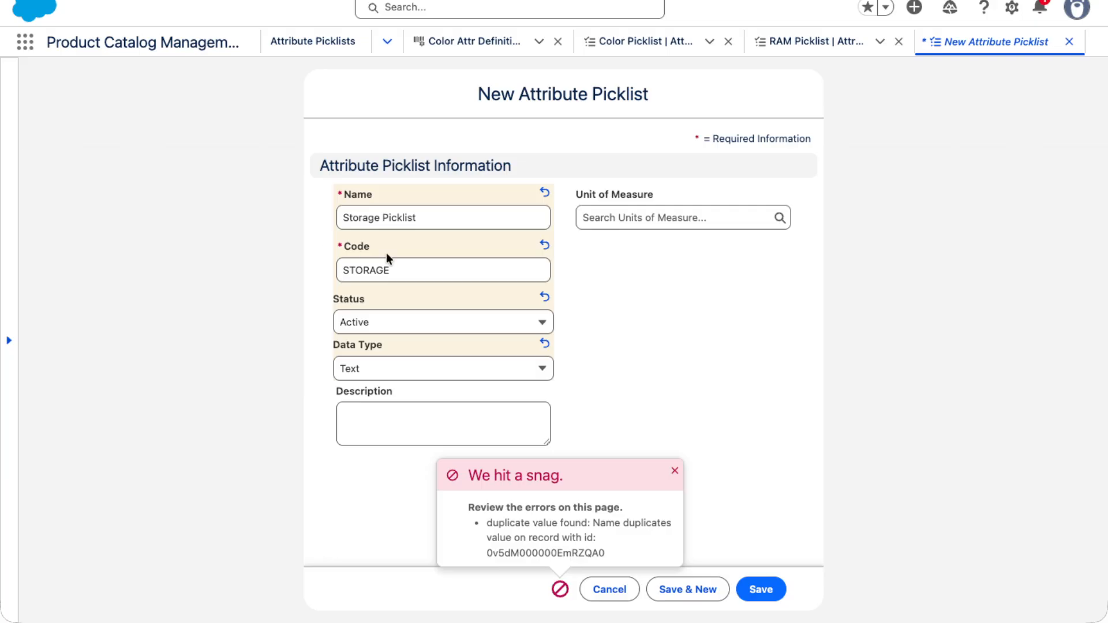
Change the new storage picklist's code to STRG and try saving it again
{"action": "left_click", "coordinate": [416, 272]}
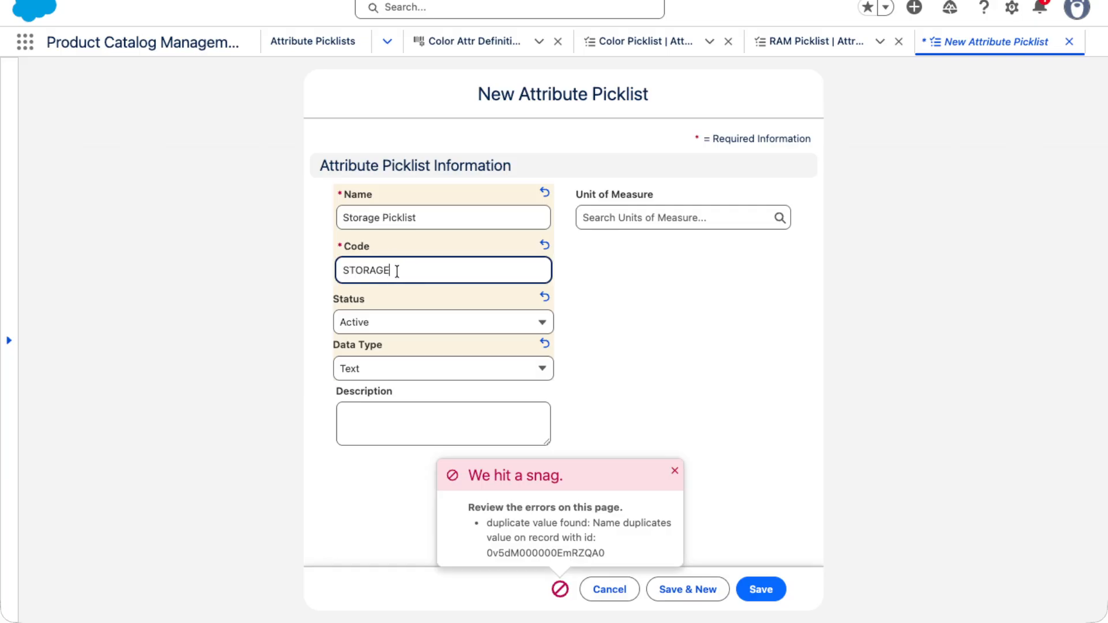
{"action": "left_click", "coordinate": [354, 269], "text": "shift"}
{"action": "type", "text": "STRG"}
{"action": "left_click", "coordinate": [679, 344]}
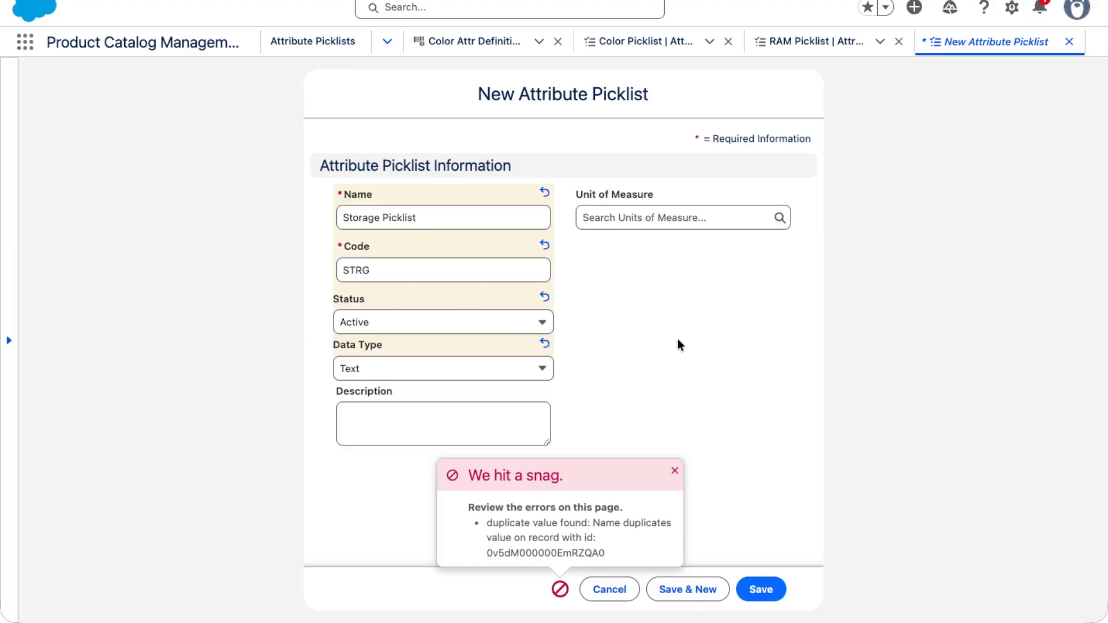
{"action": "left_click", "coordinate": [776, 586]}
{"action": "double_click", "coordinate": [523, 552]}
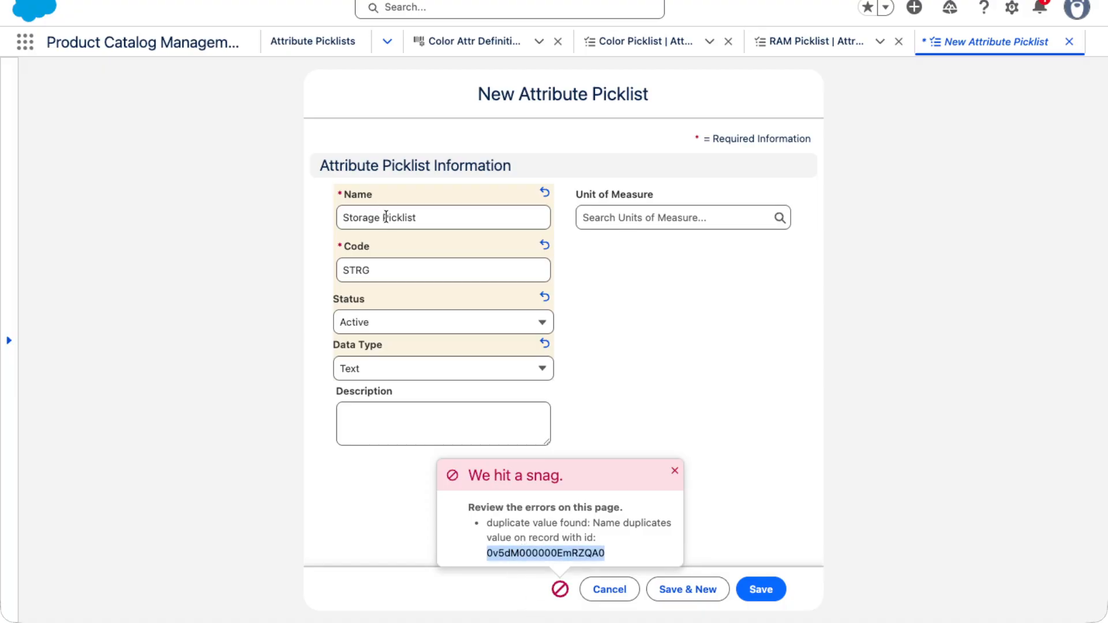
Rename the new picklist as Storage Attr Picklist and save it
{"action": "left_click_drag", "start_coordinate": [388, 217], "coordinate": [537, 221]}
{"action": "key", "text": "BackSpace"}
{"action": "key", "text": "BackSpace"}
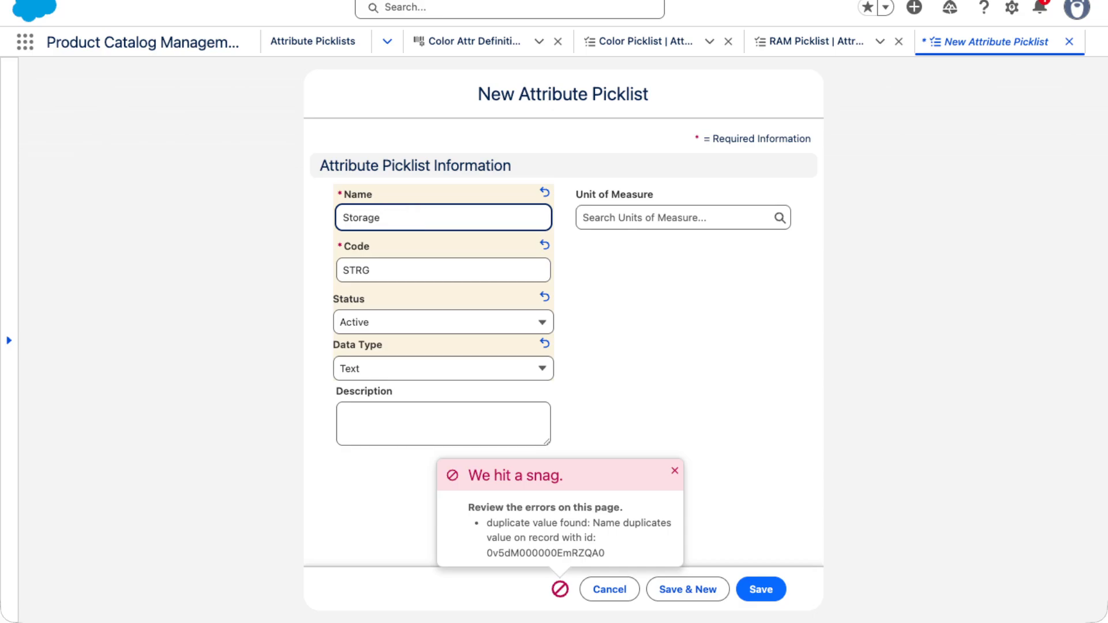
{"action": "type", "text": "Pick list"}
{"action": "key", "text": "BackSpace"}
{"action": "key", "text": "BackSpace"}
{"action": "key", "text": "BackSpace"}
{"action": "key", "text": "BackSpace"}
{"action": "key", "text": "BackSpace"}
{"action": "key", "text": "BackSpace"}
{"action": "key", "text": "BackSpace"}
{"action": "key", "text": "BackSpace"}
{"action": "key", "text": "BackSpace"}
{"action": "type", "text": "Attr Picklist"}
{"action": "left_click", "coordinate": [757, 590]}
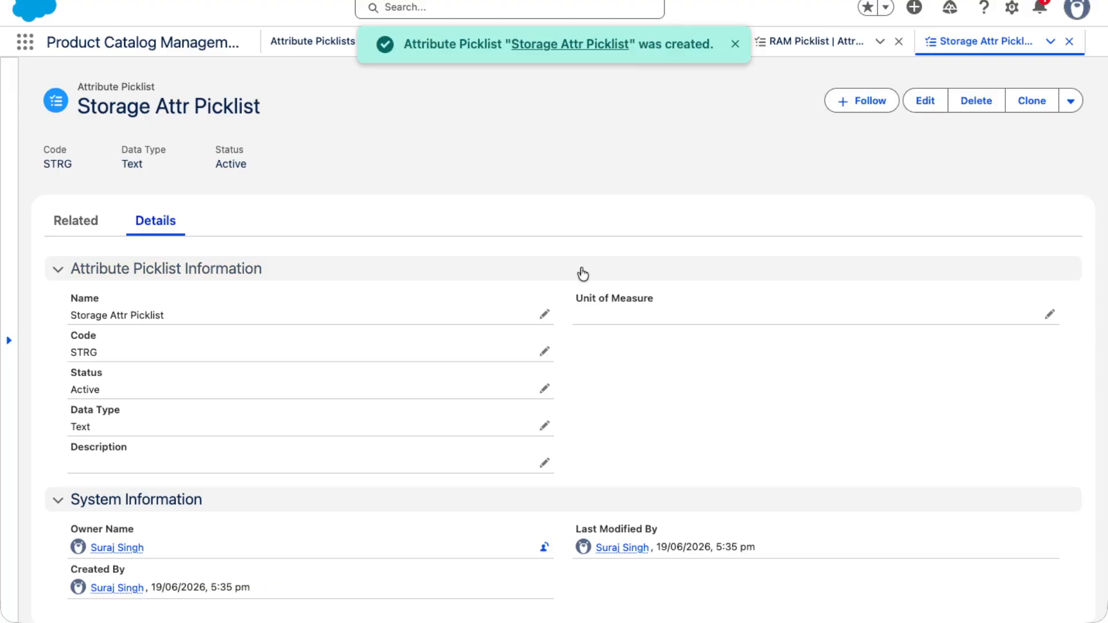
Start a new attribute picklist value under Storage Attr Picklist with the name 128GB
{"action": "left_click", "coordinate": [88, 227]}
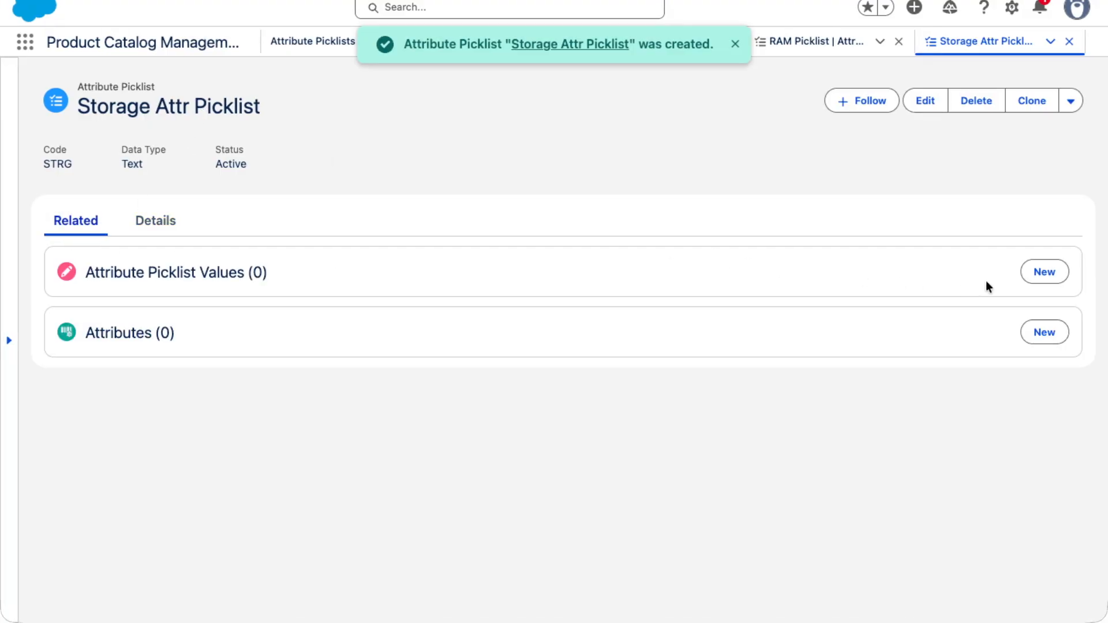
{"action": "left_click", "coordinate": [1045, 275]}
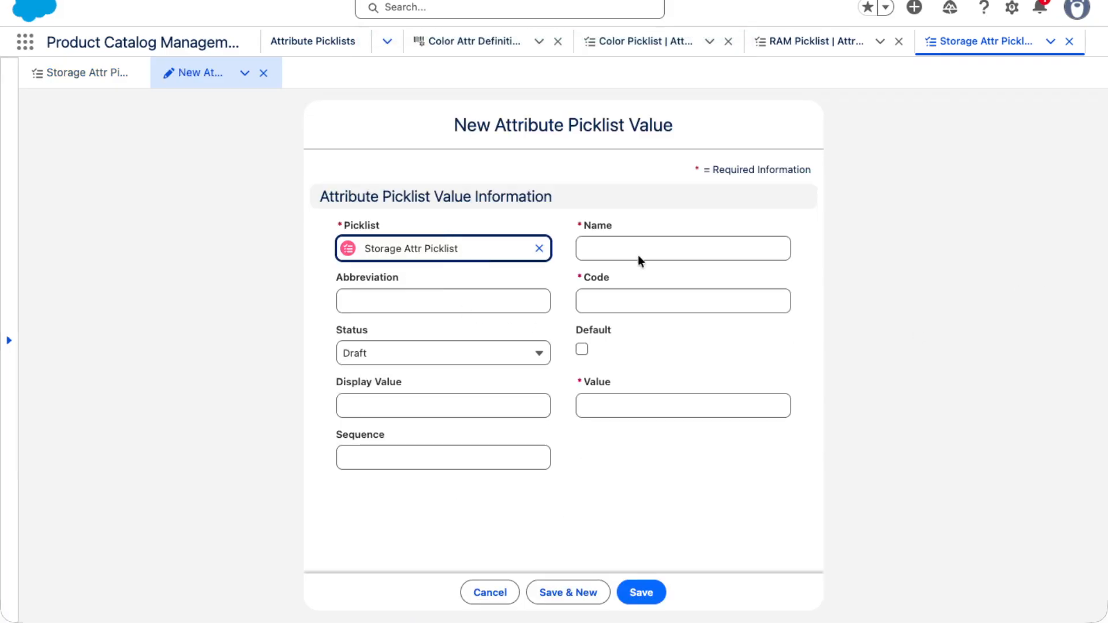
{"action": "left_click", "coordinate": [651, 250]}
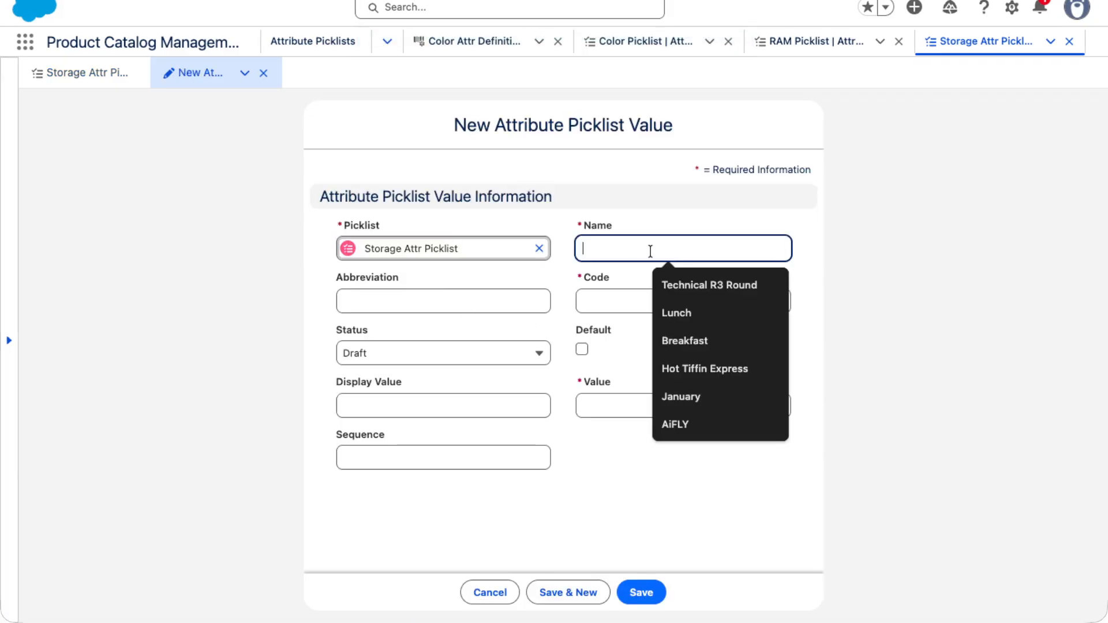
{"action": "type", "text": "1"}
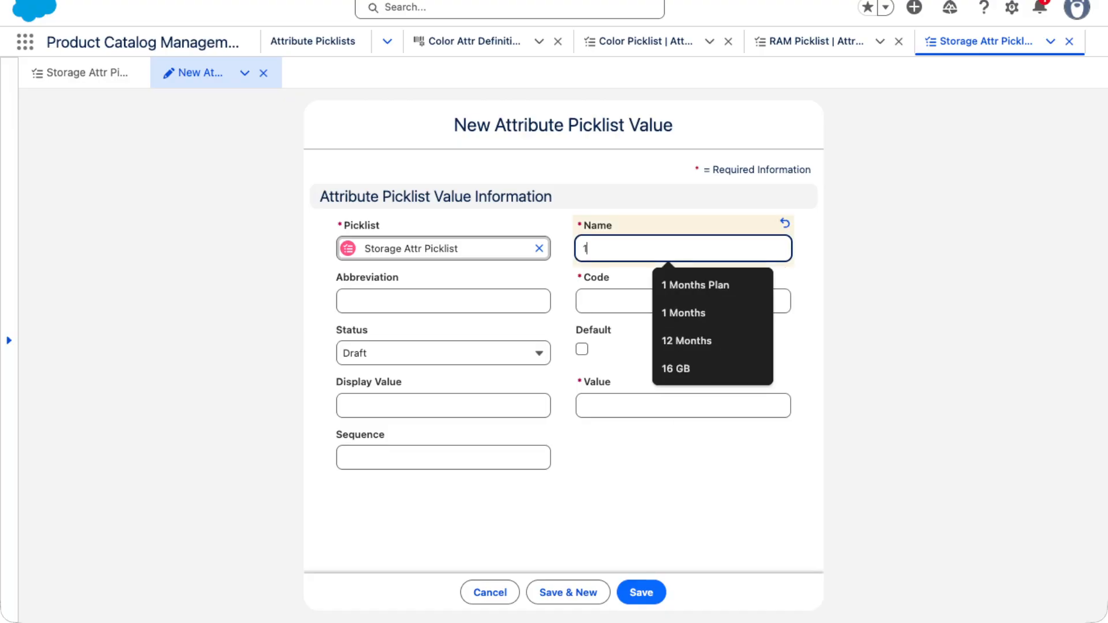
{"action": "type", "text": "28GB"}
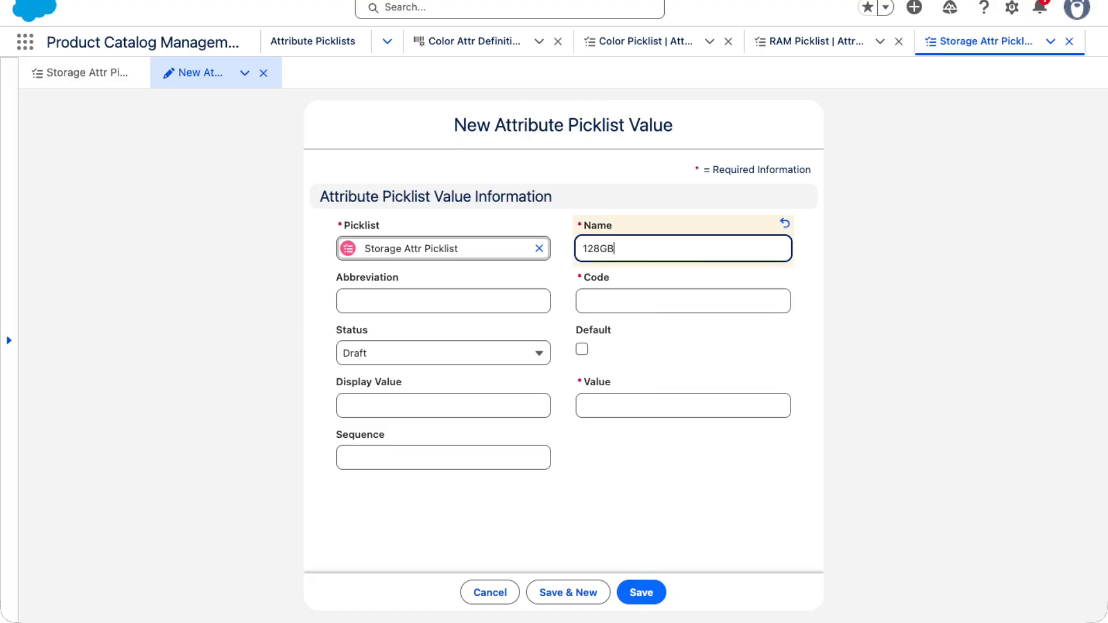
Set the new picklist value's code, display value and value to 128GB
{"action": "key", "text": "super+a"}
{"action": "key", "text": "super+c"}
{"action": "left_click", "coordinate": [667, 295]}
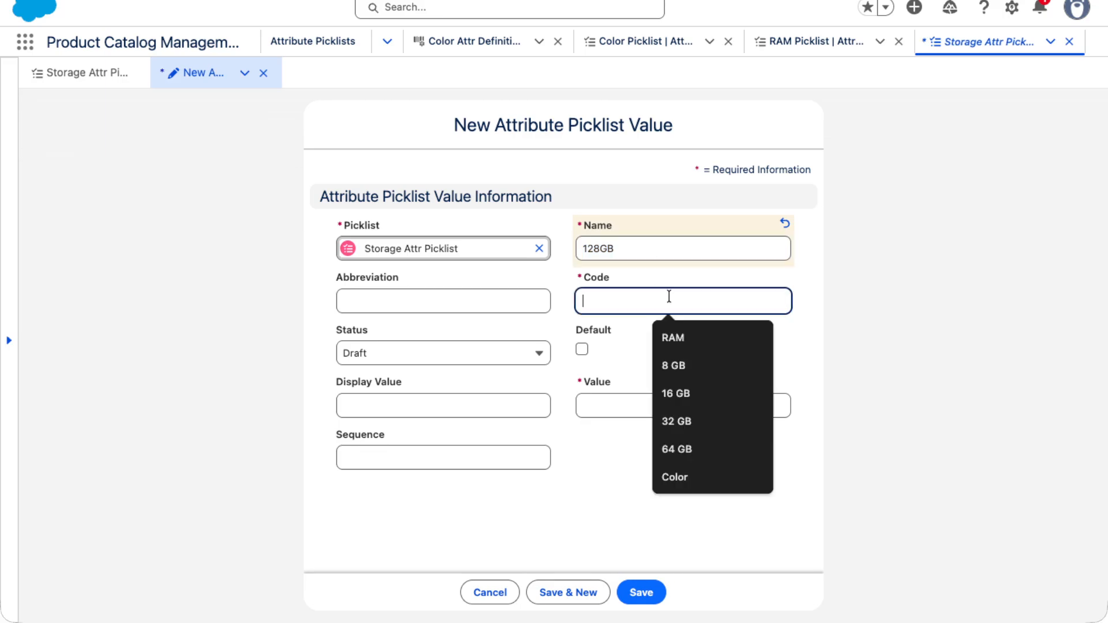
{"action": "key", "text": "super+v"}
{"action": "left_click", "coordinate": [432, 407]}
{"action": "key", "text": "super+v"}
{"action": "left_click", "coordinate": [601, 407]}
{"action": "key", "text": "super+v"}
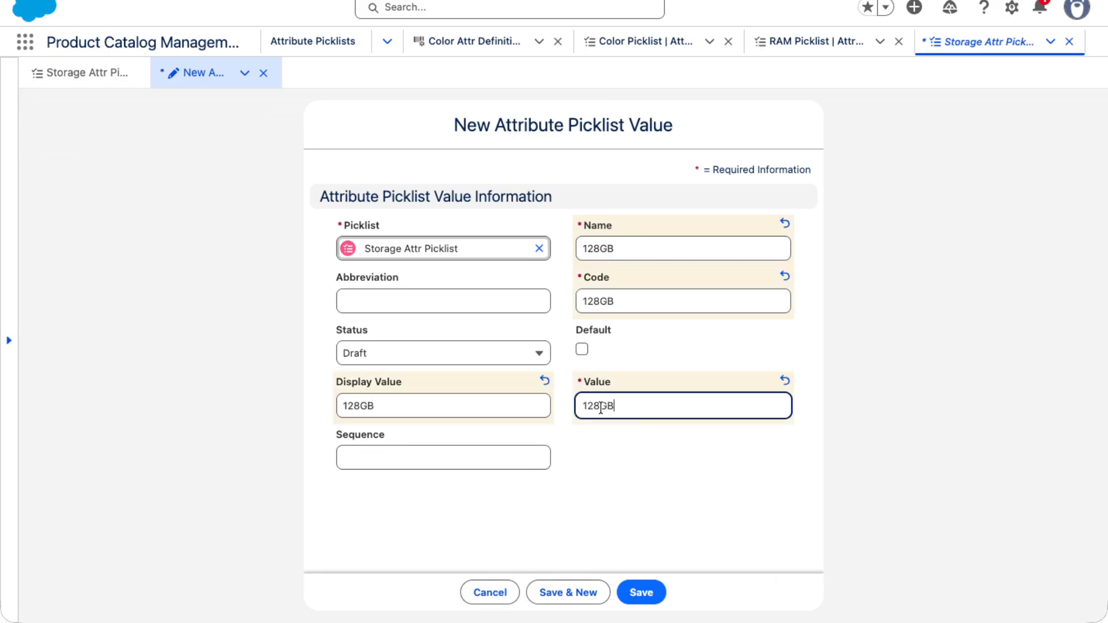
Set the 128GB value's status to Active and its sequence to 1, and save it
{"action": "left_click", "coordinate": [421, 354]}
{"action": "left_click", "coordinate": [378, 297]}
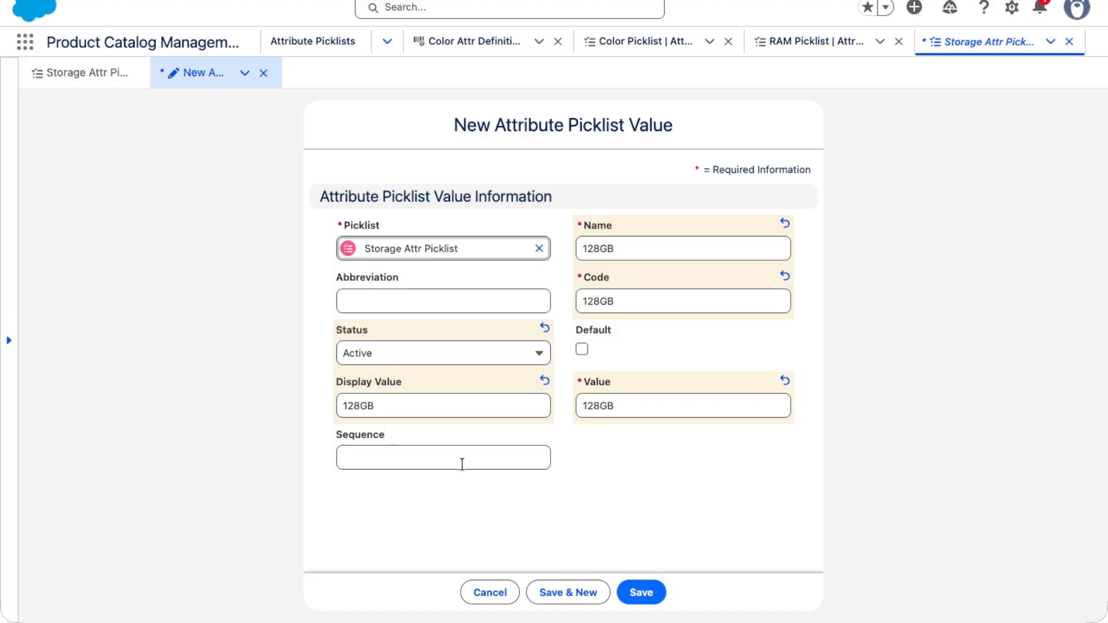
{"action": "left_click", "coordinate": [432, 457]}
{"action": "type", "text": "1"}
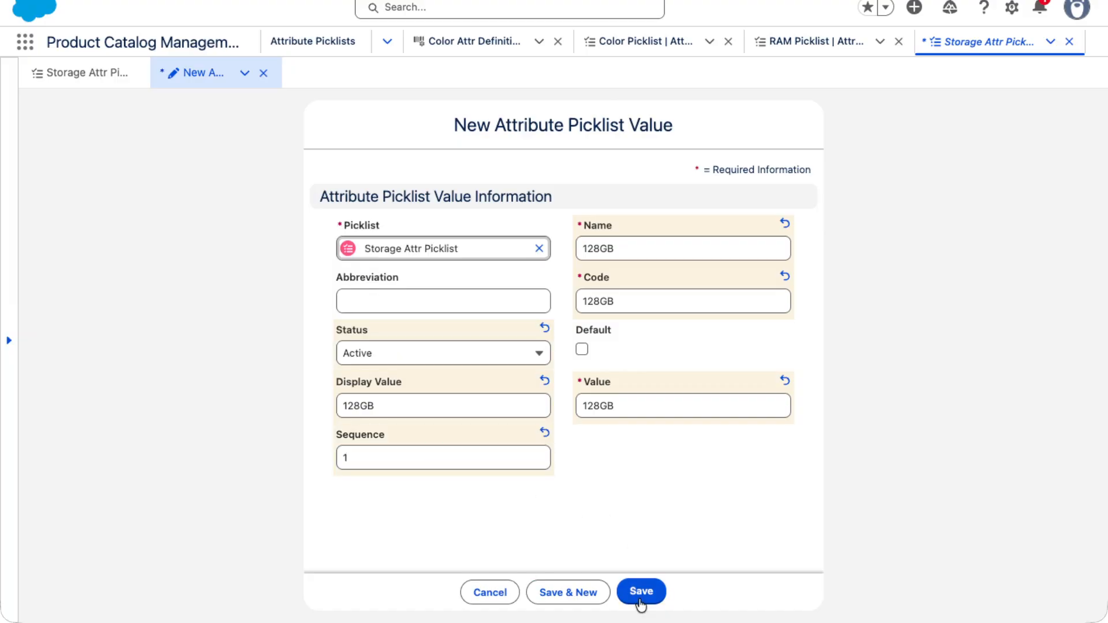
{"action": "left_click", "coordinate": [639, 592]}
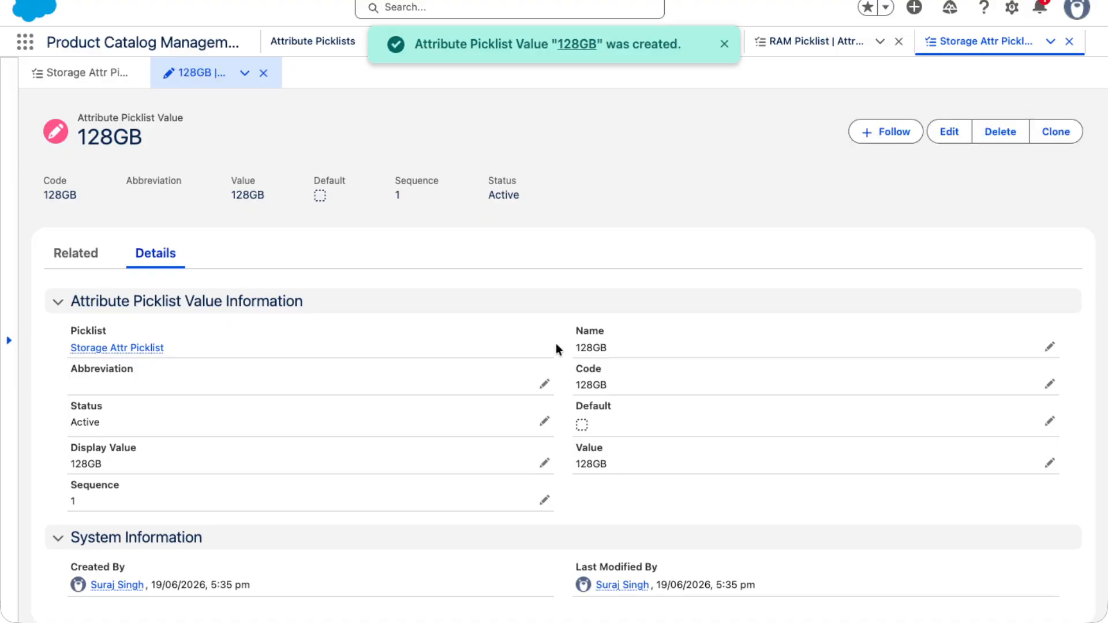
Clone the 128GB picklist value and name the copy 256GB
{"action": "left_click", "coordinate": [1049, 133]}
{"action": "key", "text": "Tab"}
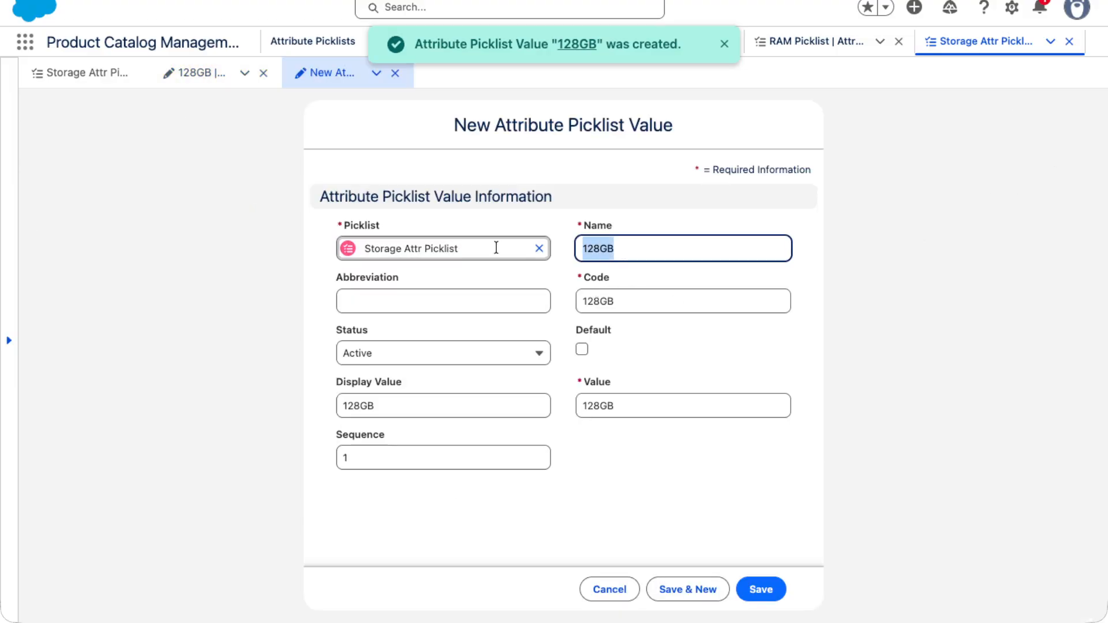
{"action": "type", "text": "256"}
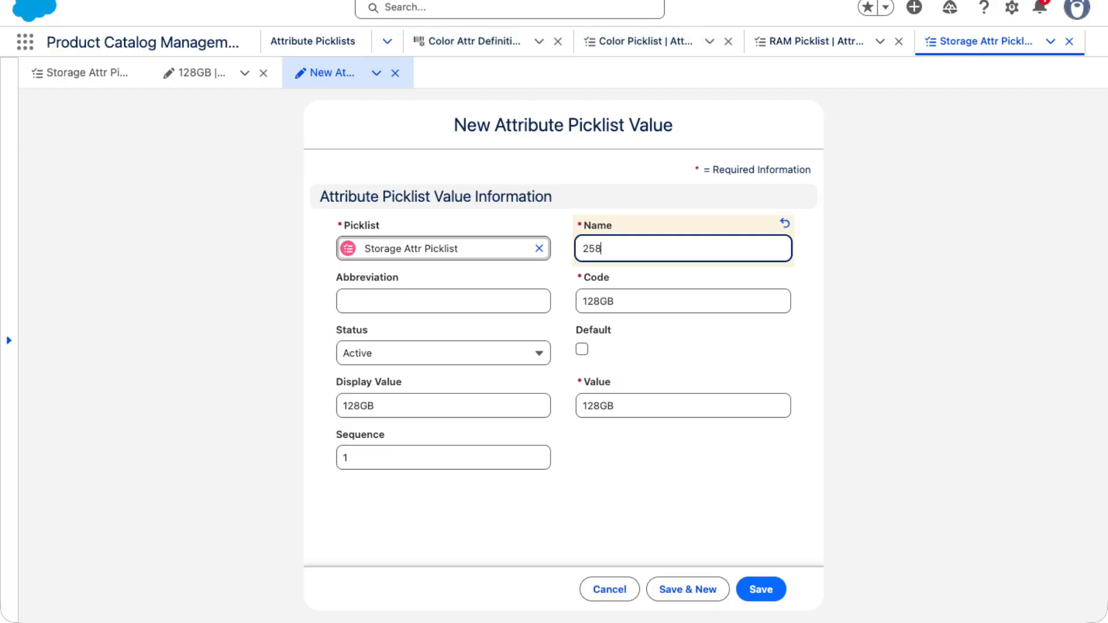
{"action": "type", "text": "GB"}
Set the cloned picklist value's code, value and display value to 256GB
{"action": "key", "text": "super+a"}
{"action": "key", "text": "super+c"}
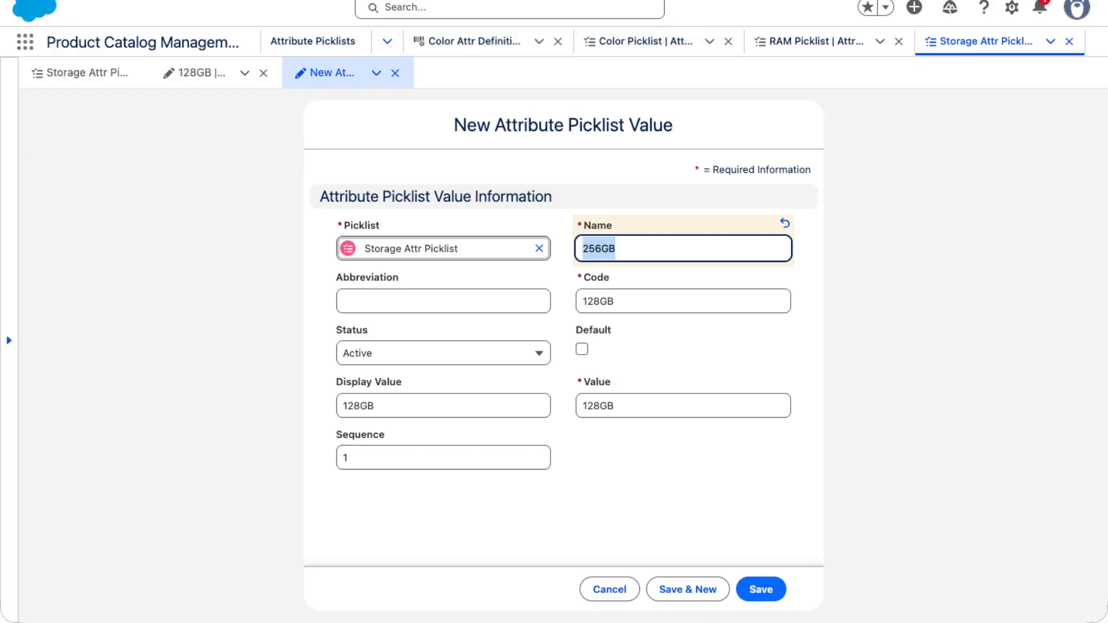
{"action": "double_click", "coordinate": [585, 292]}
{"action": "key", "text": "super+v"}
{"action": "double_click", "coordinate": [593, 408]}
{"action": "key", "text": "super+v"}
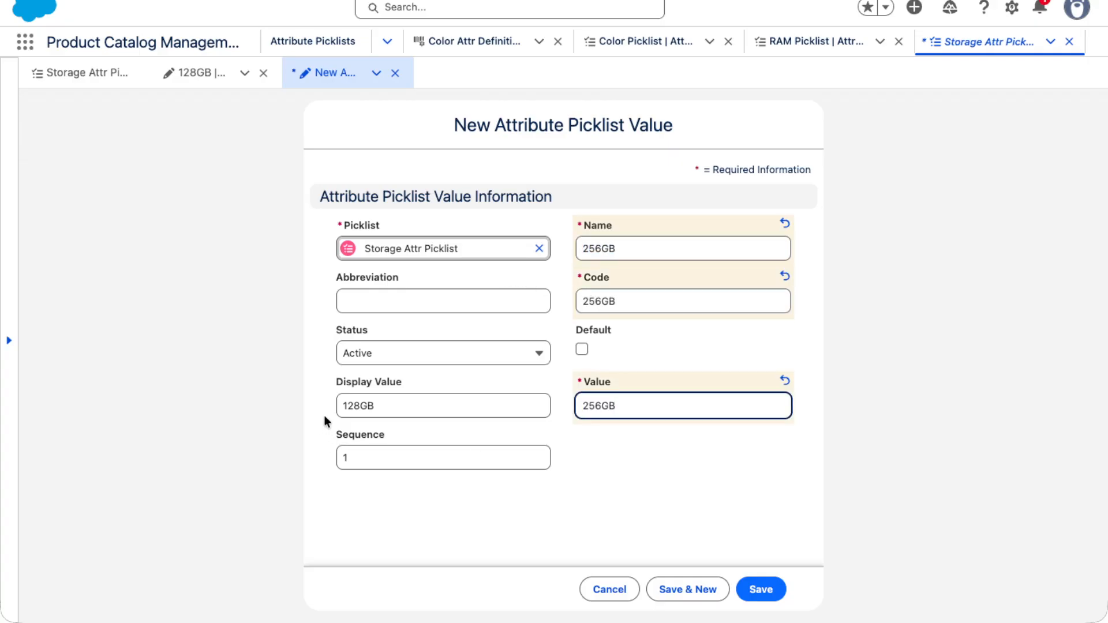
{"action": "double_click", "coordinate": [357, 406]}
{"action": "key", "text": "super+v"}
Set the 256GB value's sequence to 2 and save it
{"action": "double_click", "coordinate": [358, 458]}
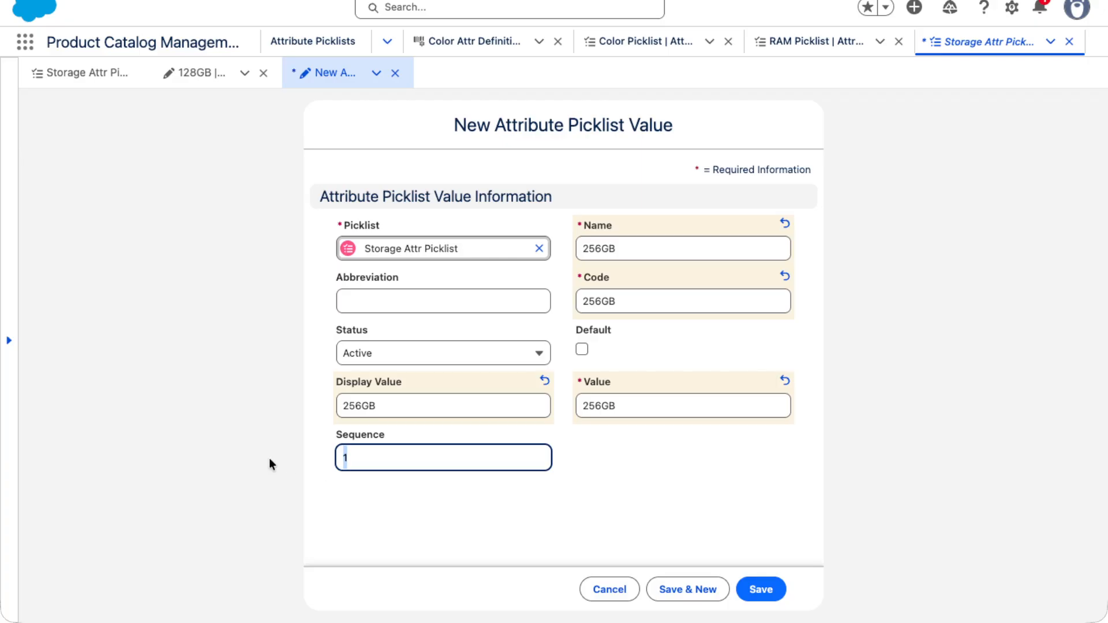
{"action": "type", "text": "2"}
{"action": "left_click", "coordinate": [763, 597]}
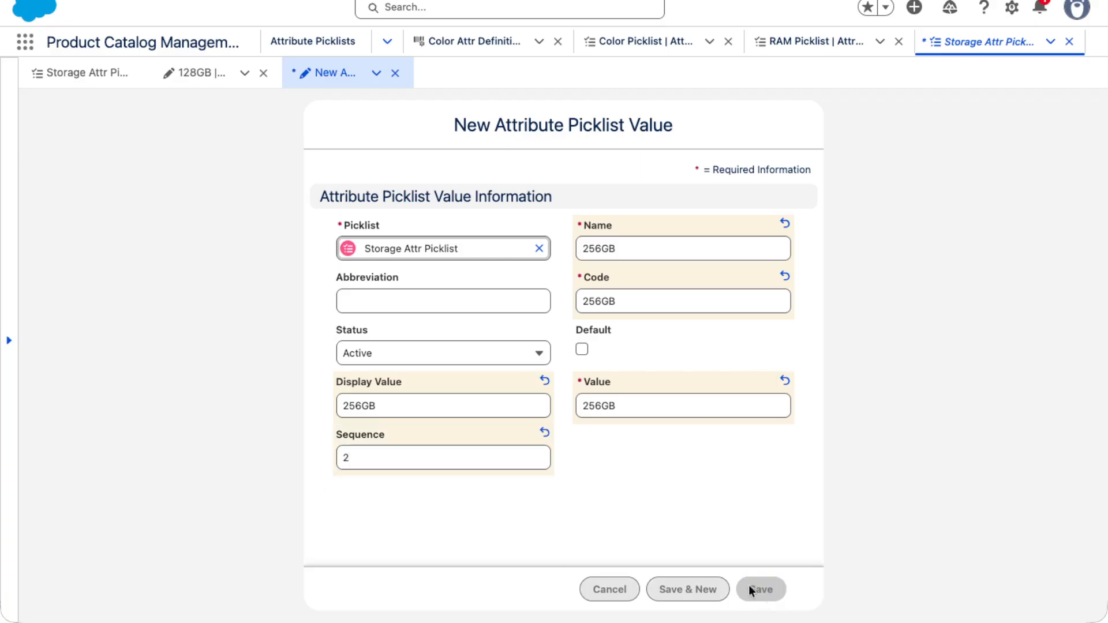
Return from the 256GB value to its parent Storage Attr Picklist record to review the picklist values
{"action": "left_click", "coordinate": [81, 256]}
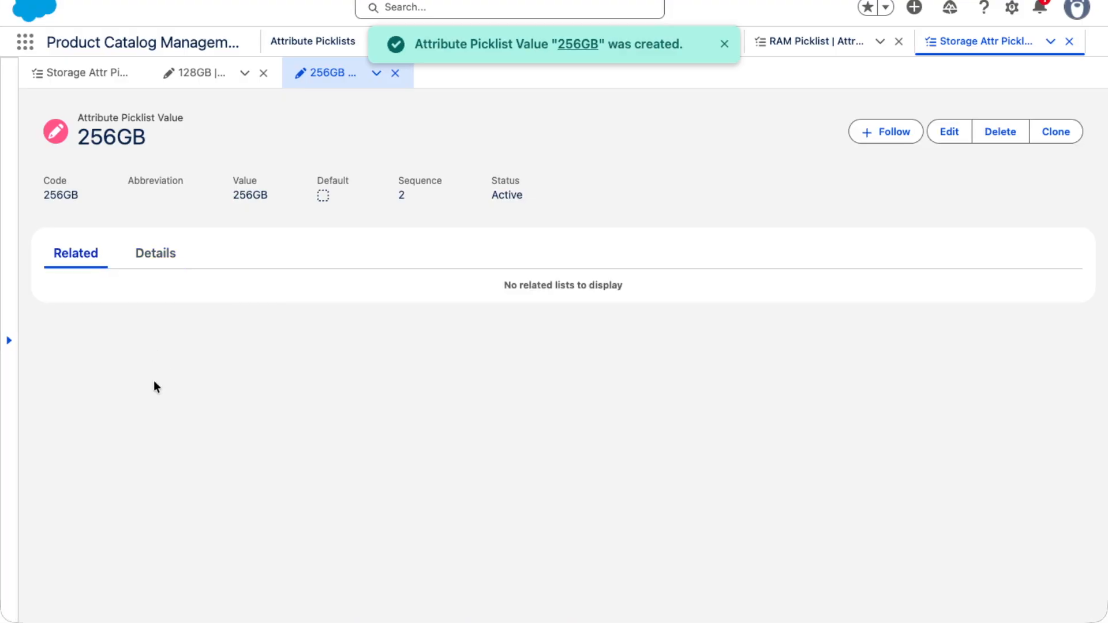
{"action": "left_click", "coordinate": [147, 257]}
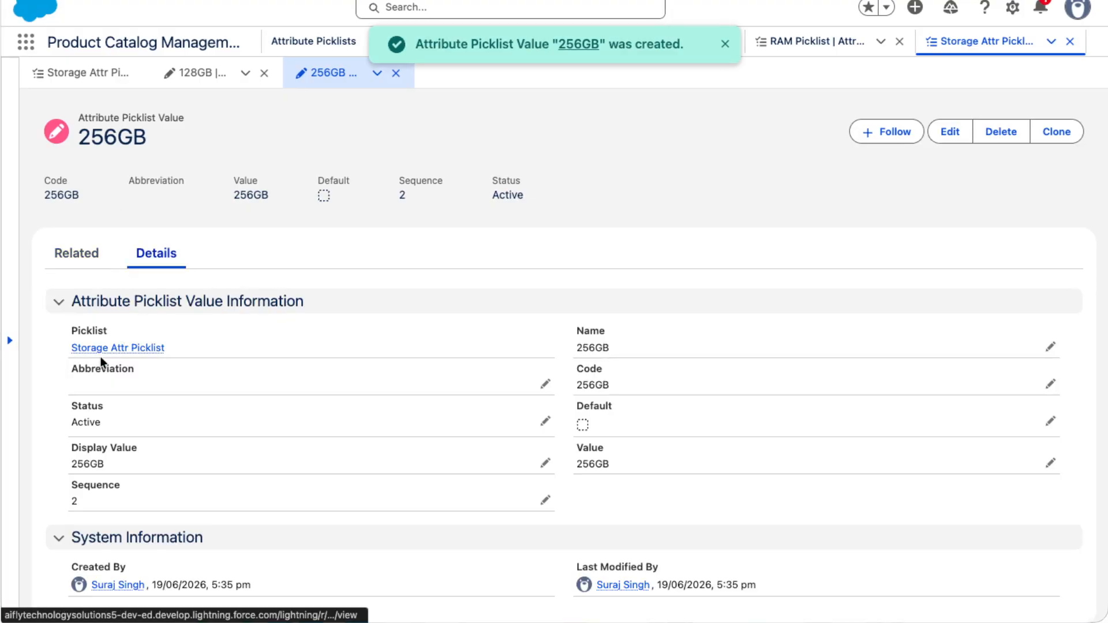
{"action": "left_click", "coordinate": [100, 351]}
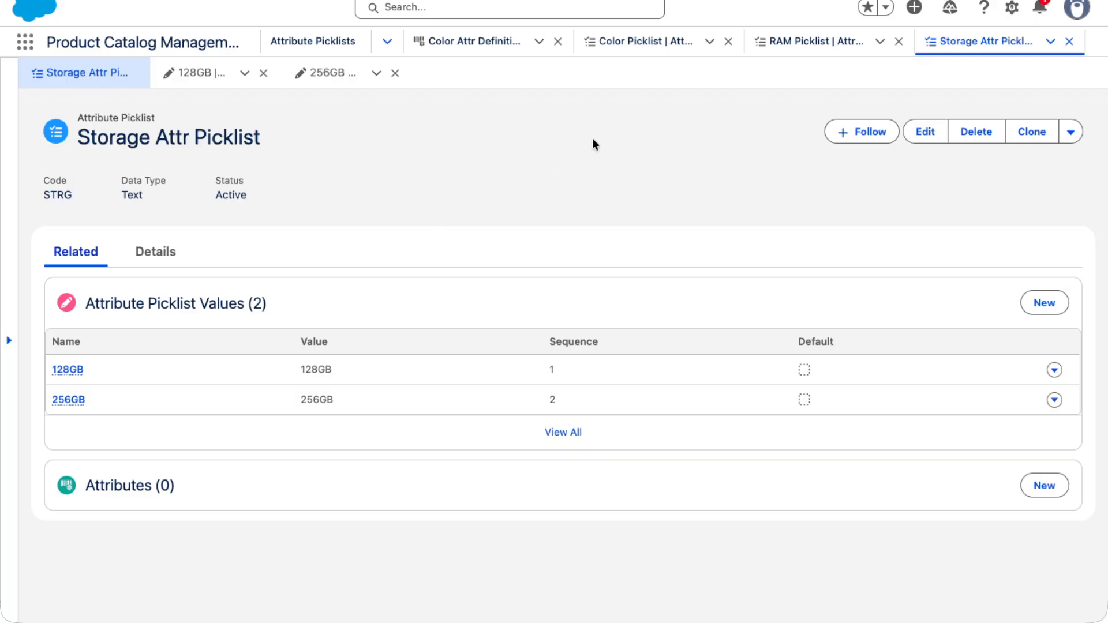